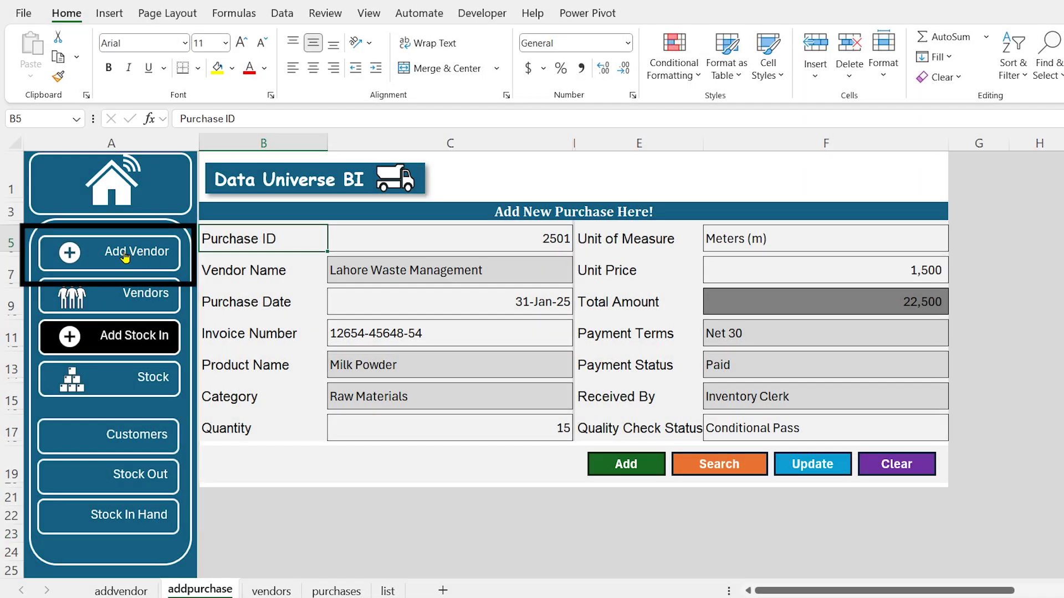
Switch from the addpurchase sheet to the addvendor sheet's vendor entry form
click(125, 256)
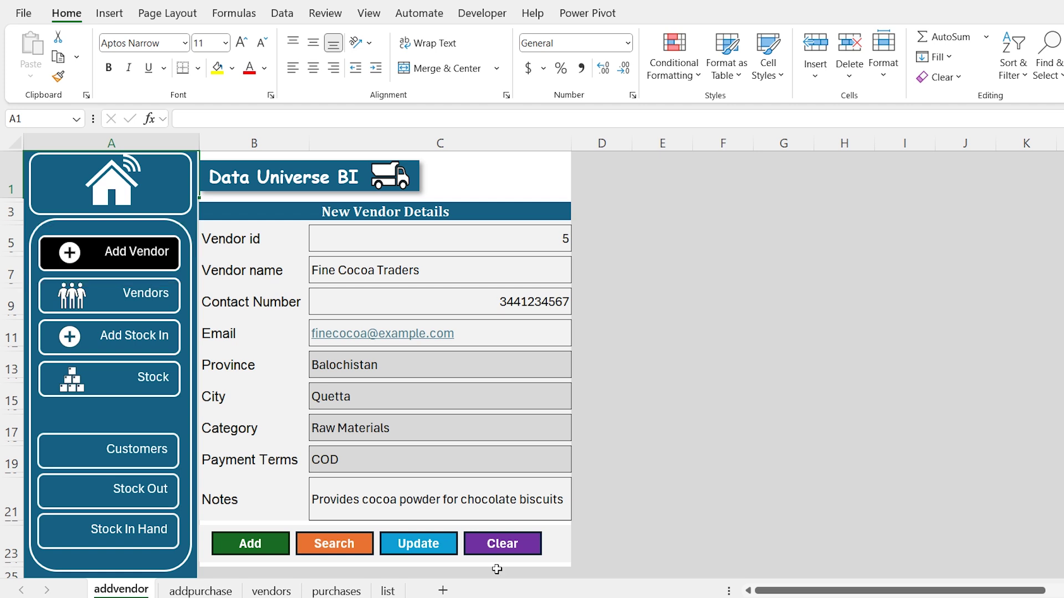
Clear the vendor form and enter the new vendor's name, contact number and e-mail address
click(496, 551)
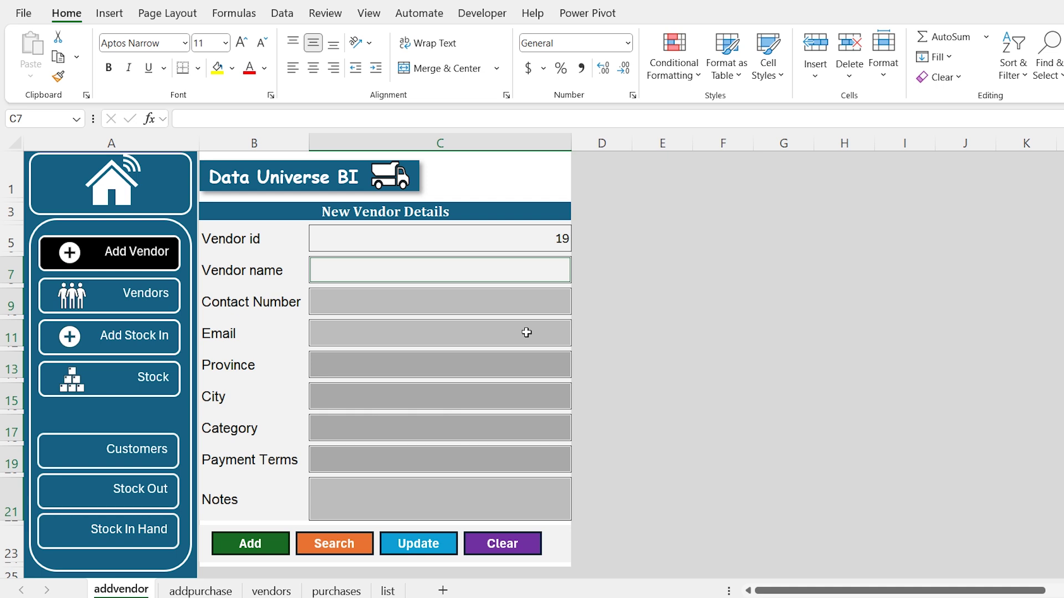
text(Rahat)
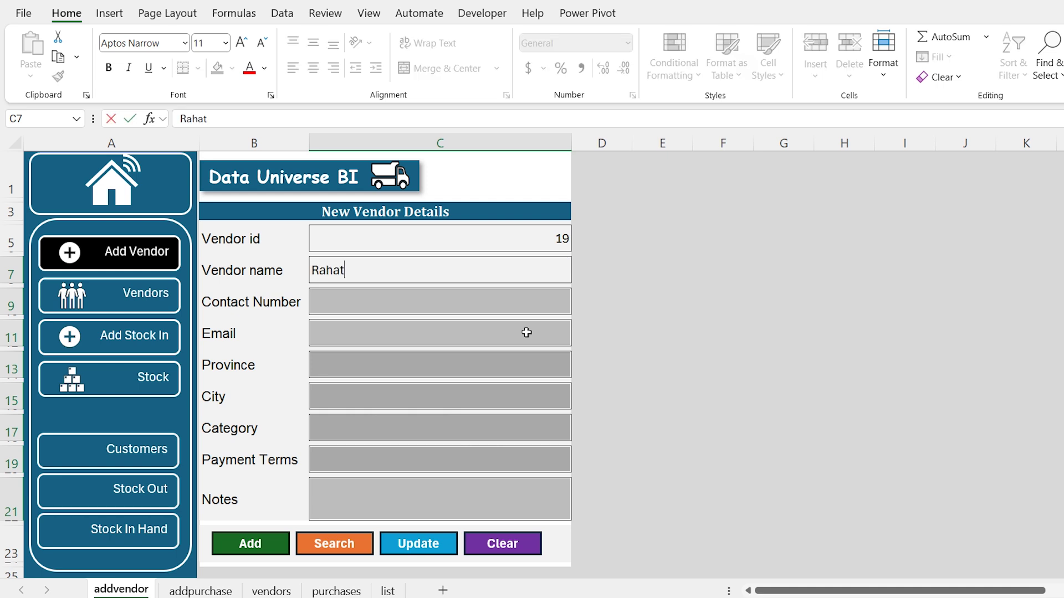
key(Return)
text(0300-)
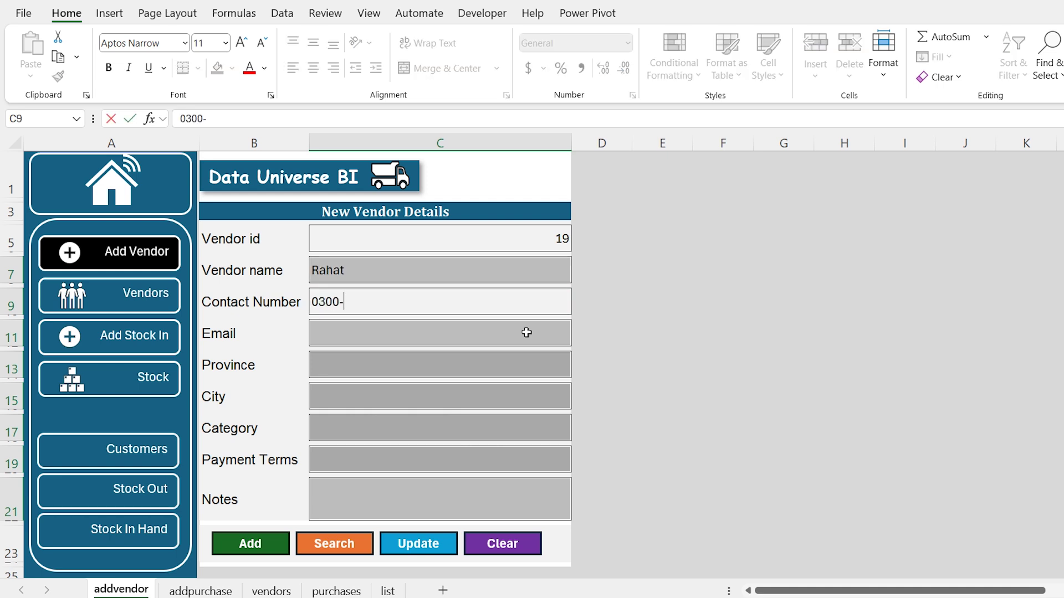
text(XXXXXXX)
key(Return)
key(Return)
Choose Balochistan province, Rawalpindi city, Logistics category and Net 30 payment terms
key(alt+Down)
key(Down)
key(Down)
key(Down)
key(Down)
key(Return)
key(alt+Down)
key(Down)
key(Down)
key(Down)
key(Return)
key(Return)
key(alt+Down)
key(Down)
key(Down)
key(Down)
key(Return)
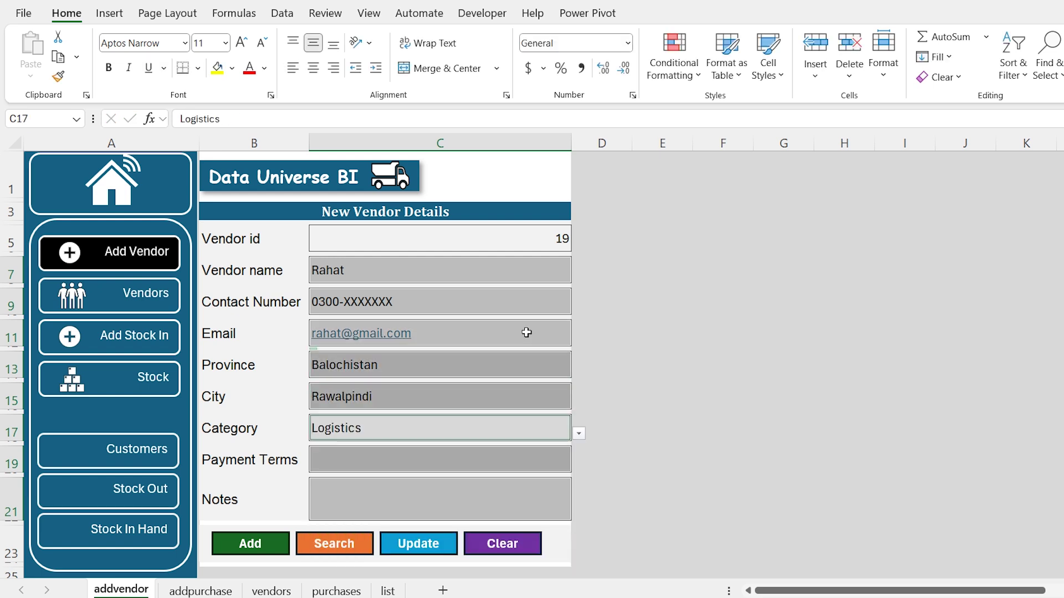
key(Return)
key(alt+Down)
key(Down)
key(Down)
key(Down)
key(Down)
key(Return)
key(Return)
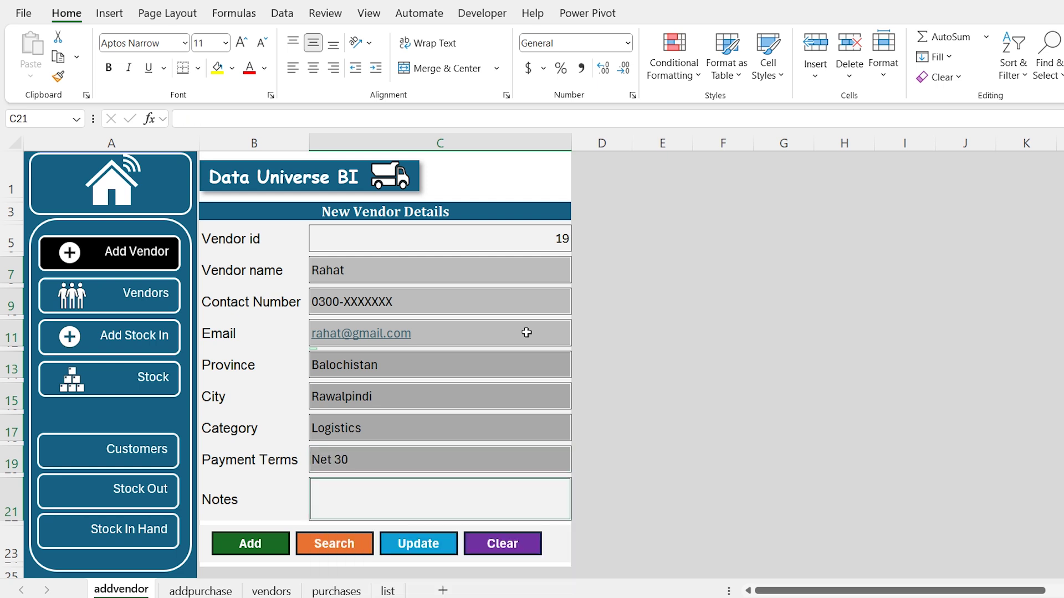
Add the note 'Good person. cash on delivery.' and save vendor 19 to the vendor list
text(Good)
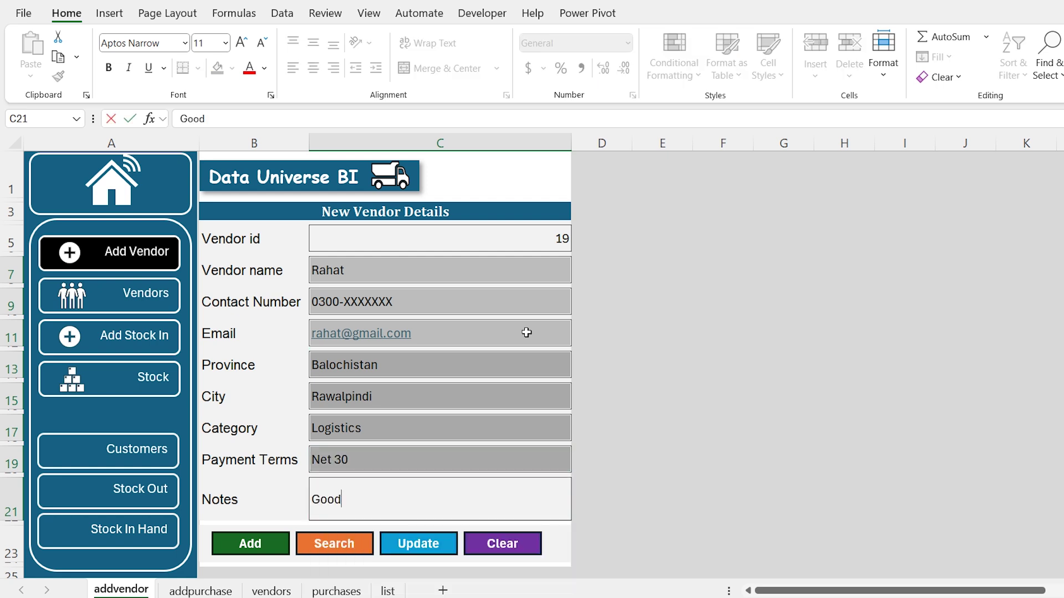
text( person. cash on delivery)
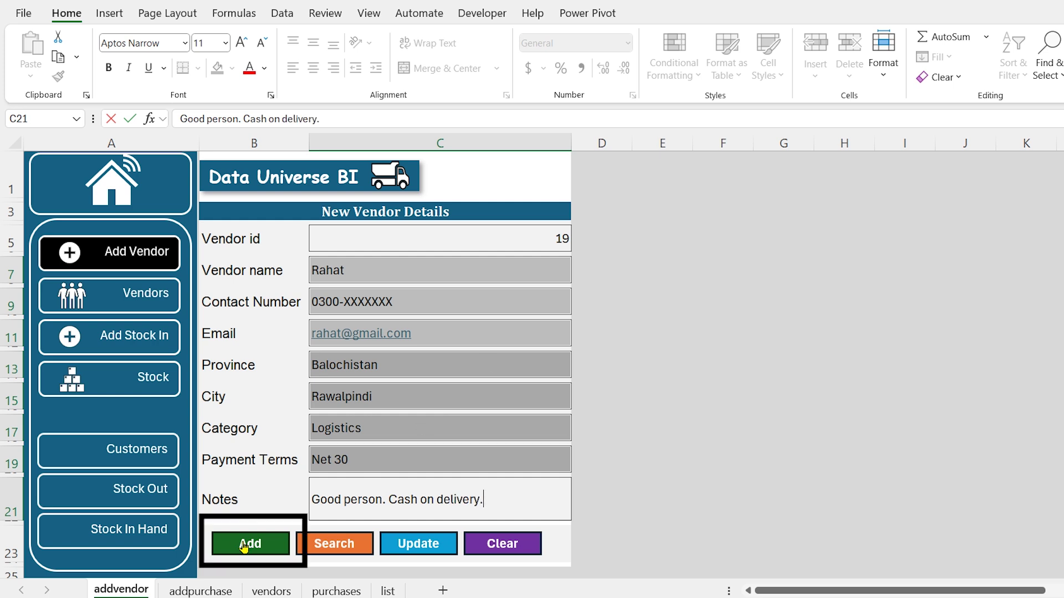
text(.)
click(244, 545)
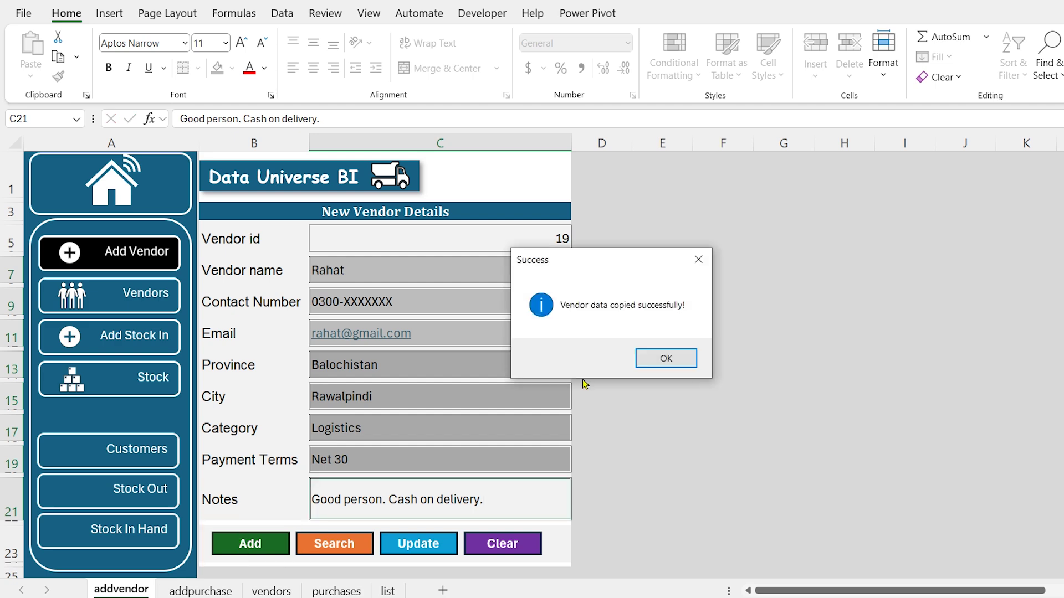
click(664, 357)
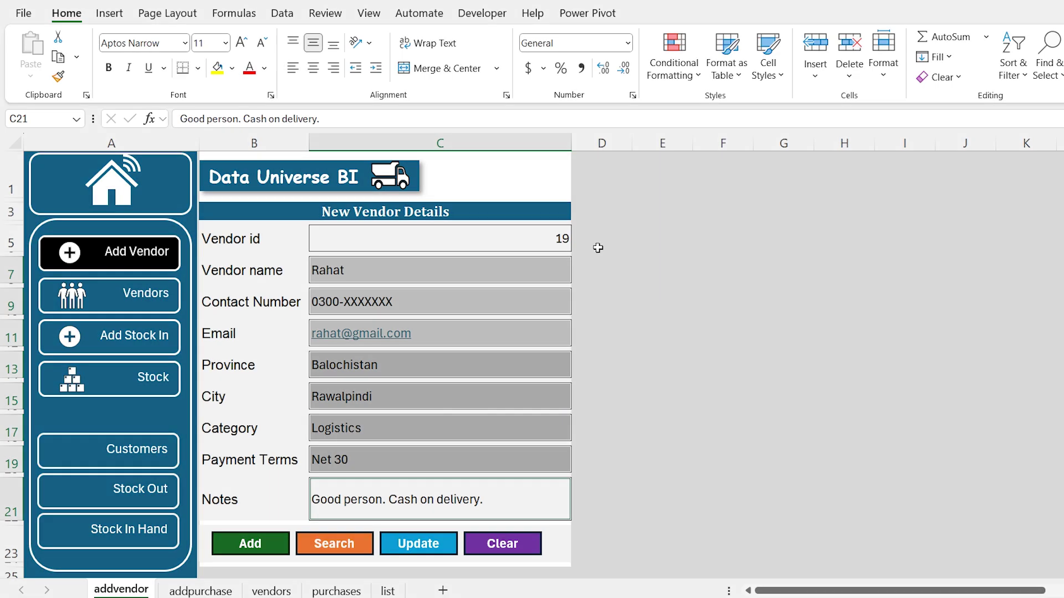
click(538, 238)
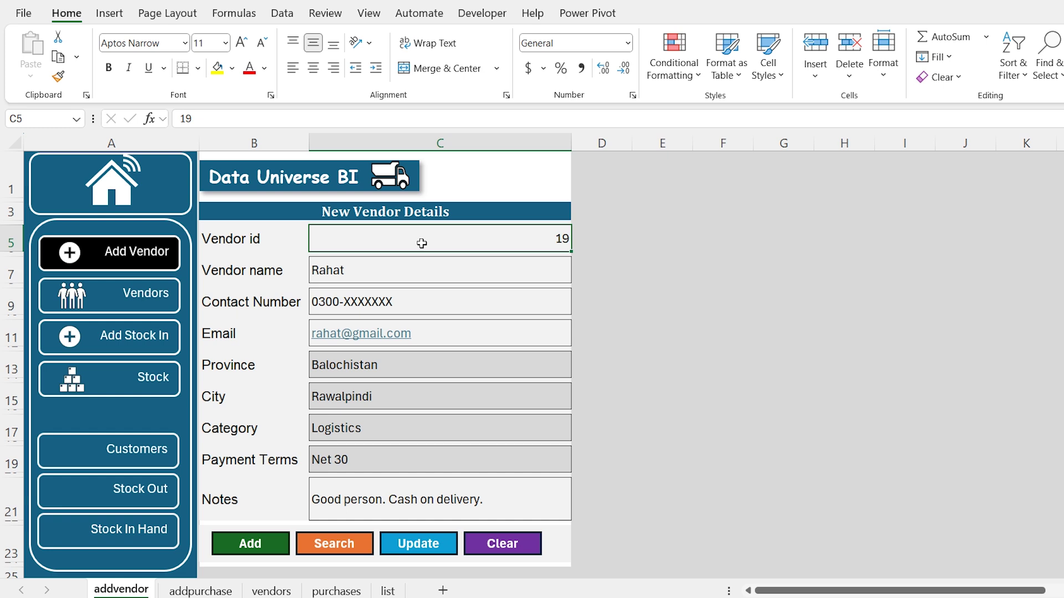
Look up vendor id 5, Fine Cocoa Traders, and load its stored details
text(5)
key(Return)
click(338, 542)
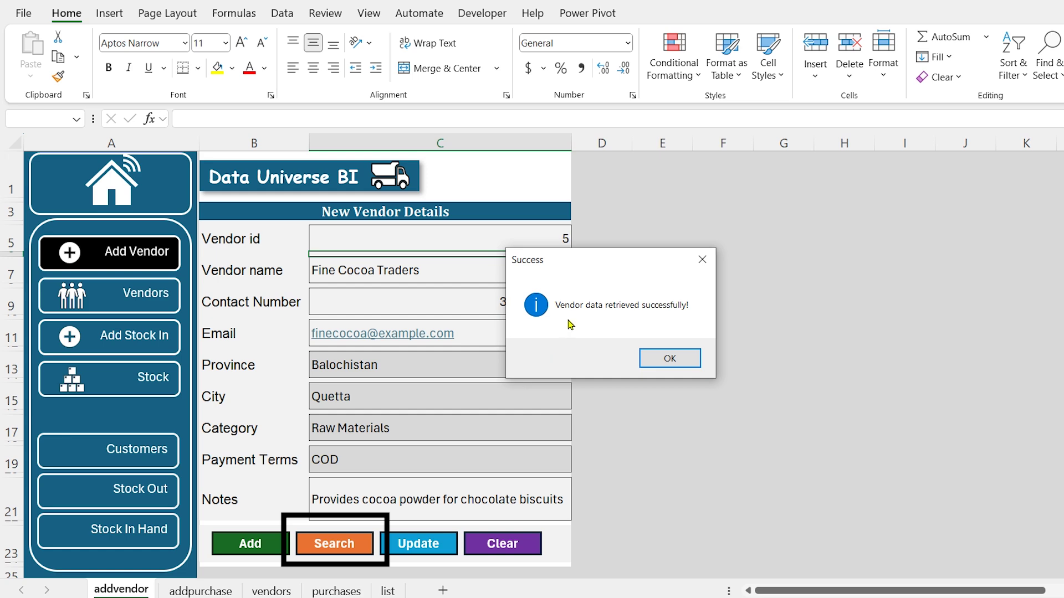
click(669, 359)
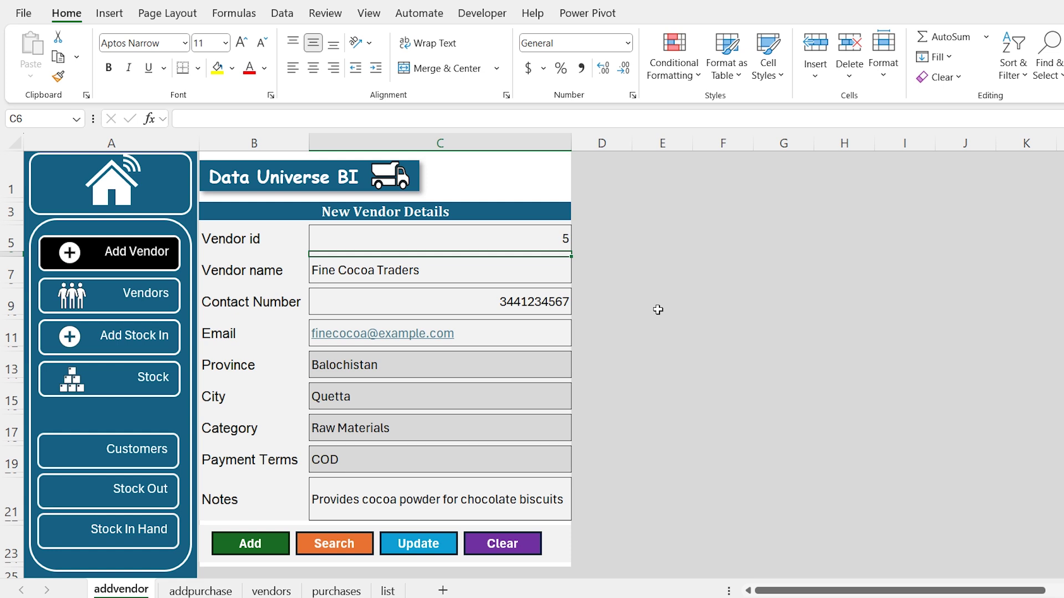
Change vendor 5's city from Quetta to Lahore and request an update
click(463, 397)
key(alt+Down)
text(Lahore)
key(Return)
click(418, 545)
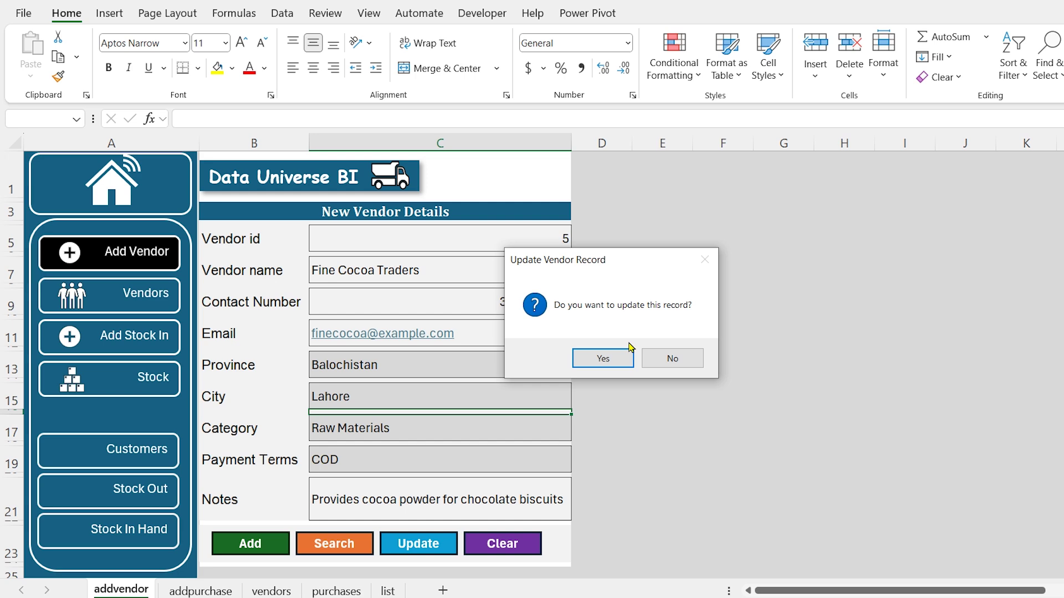
Confirm the Lahore update and fill Fine Cocoa Traders' row 6 yellow on the vendors sheet
click(604, 358)
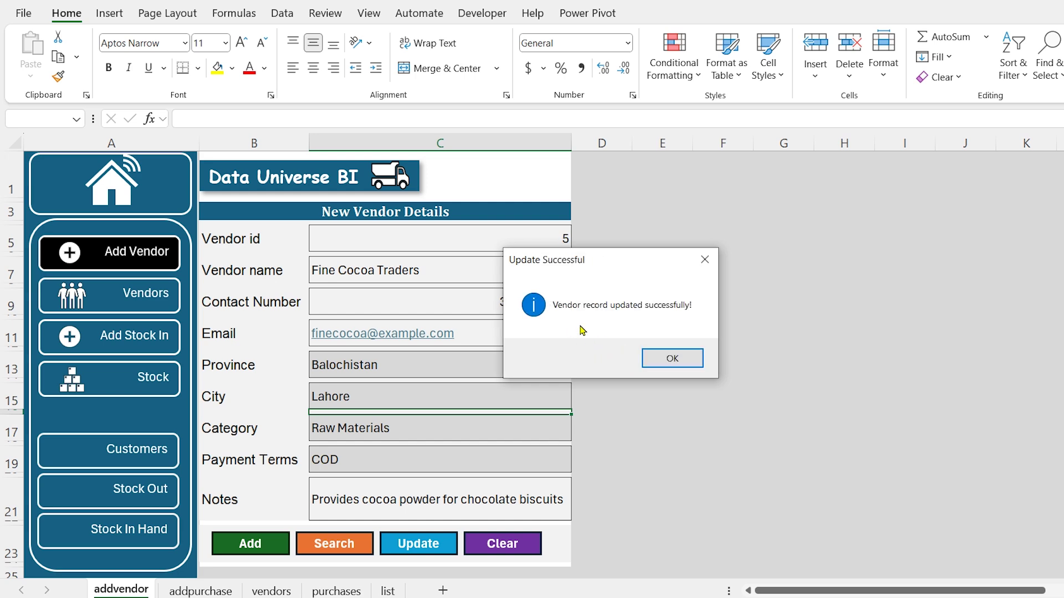
click(659, 355)
click(272, 589)
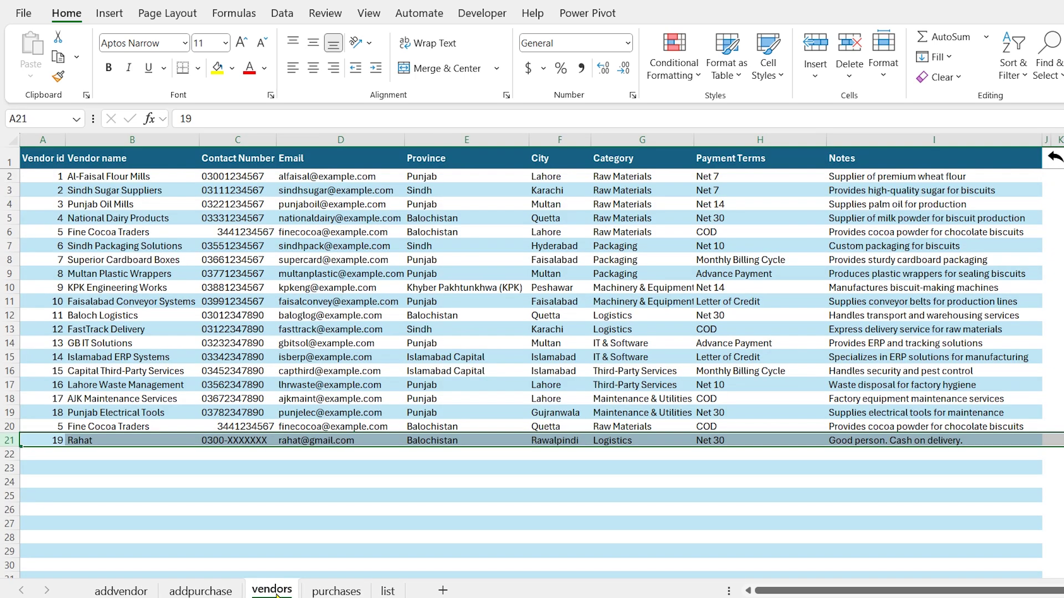
click(12, 232)
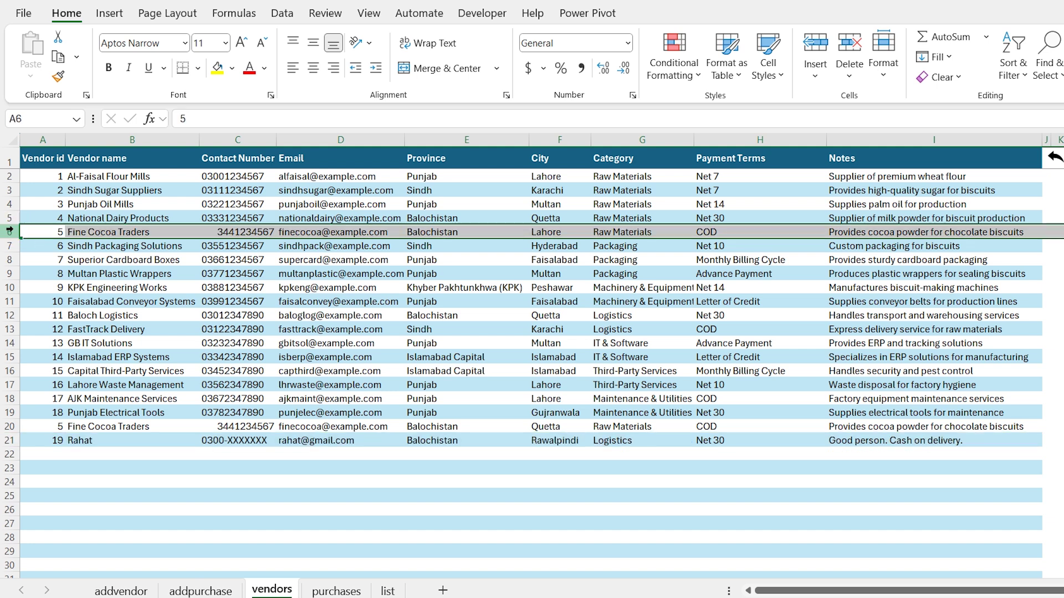
click(217, 67)
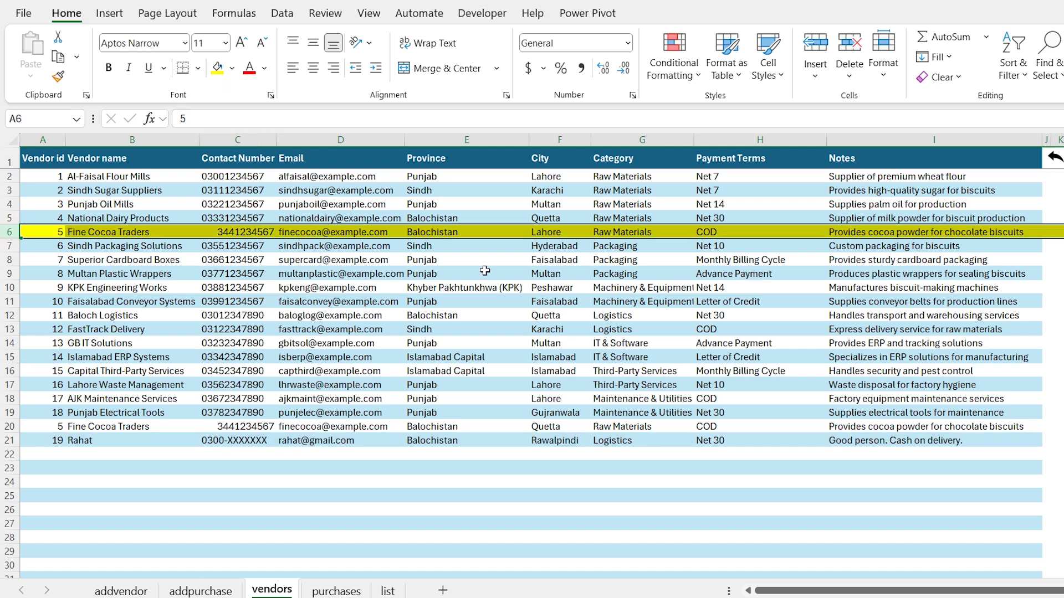
key(ctrl+Page_Up)
key(ctrl+Page_Up)
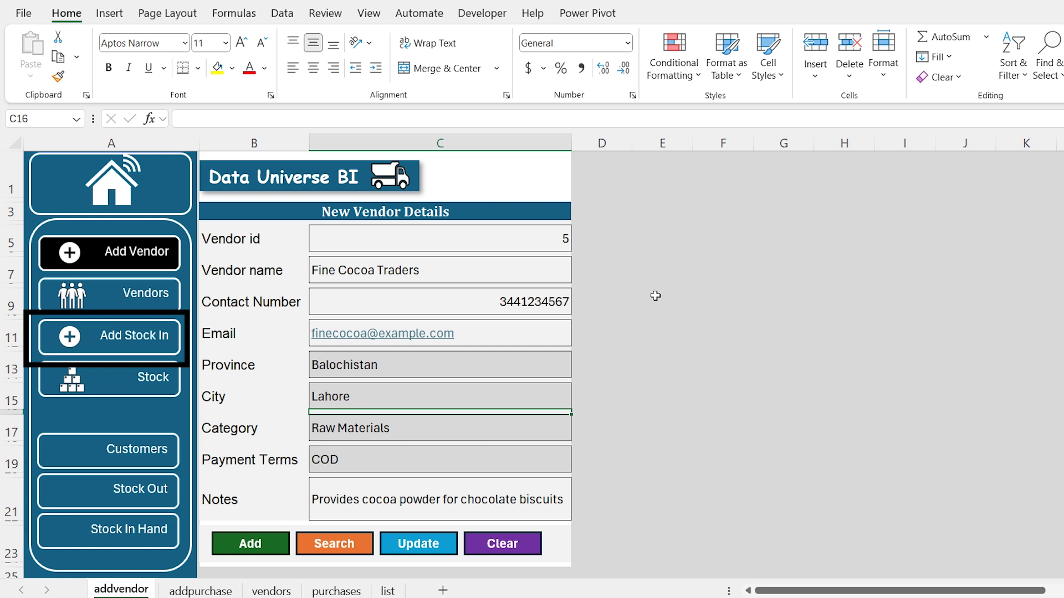
Start a new purchase from Faisalabad Conveyor Systems dated 31 Jan 2025 with its invoice number
click(147, 340)
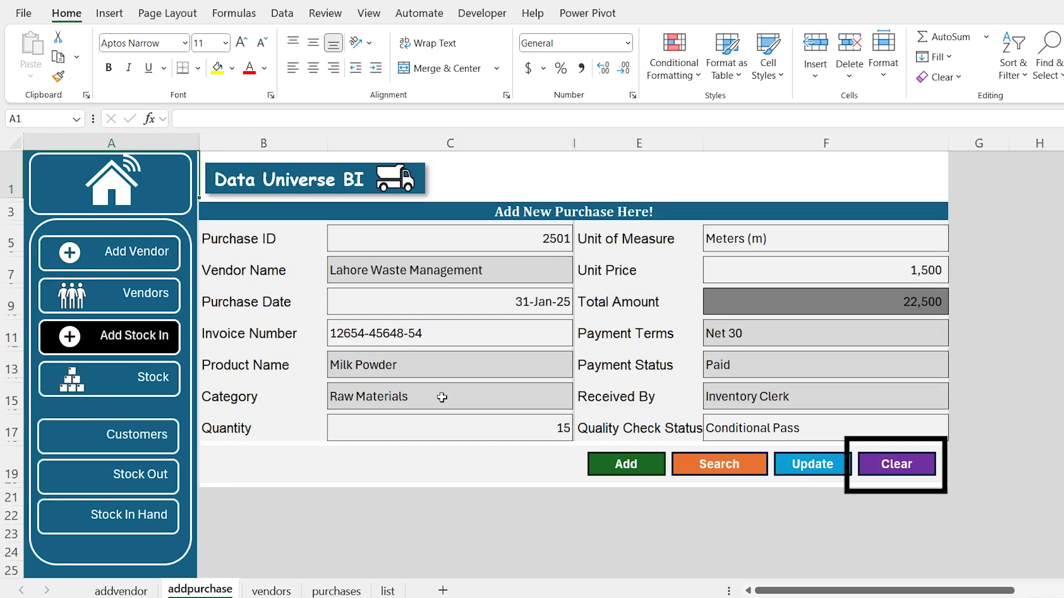
click(880, 471)
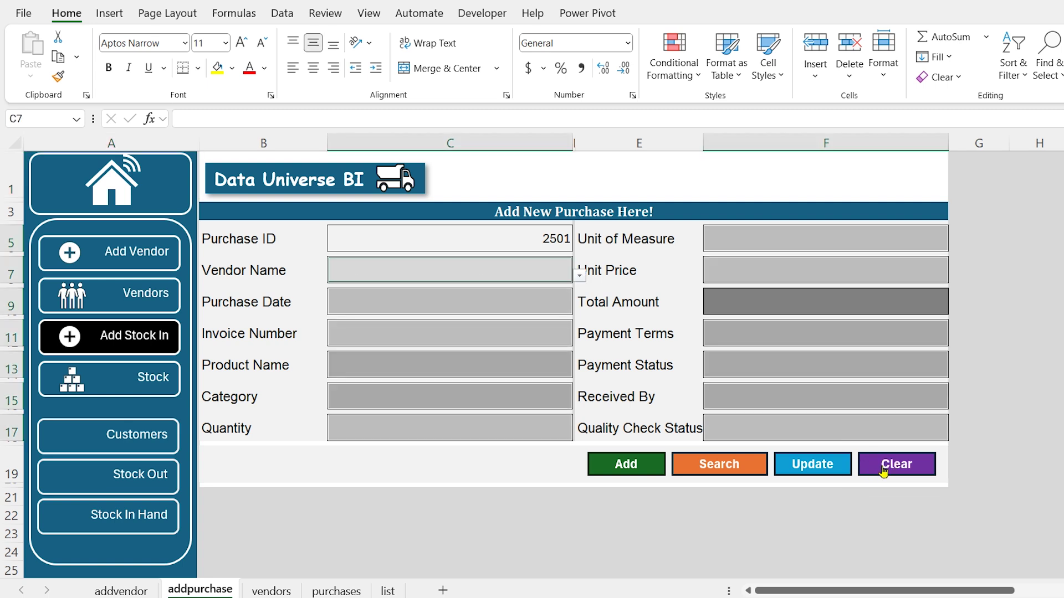
key(alt+Down)
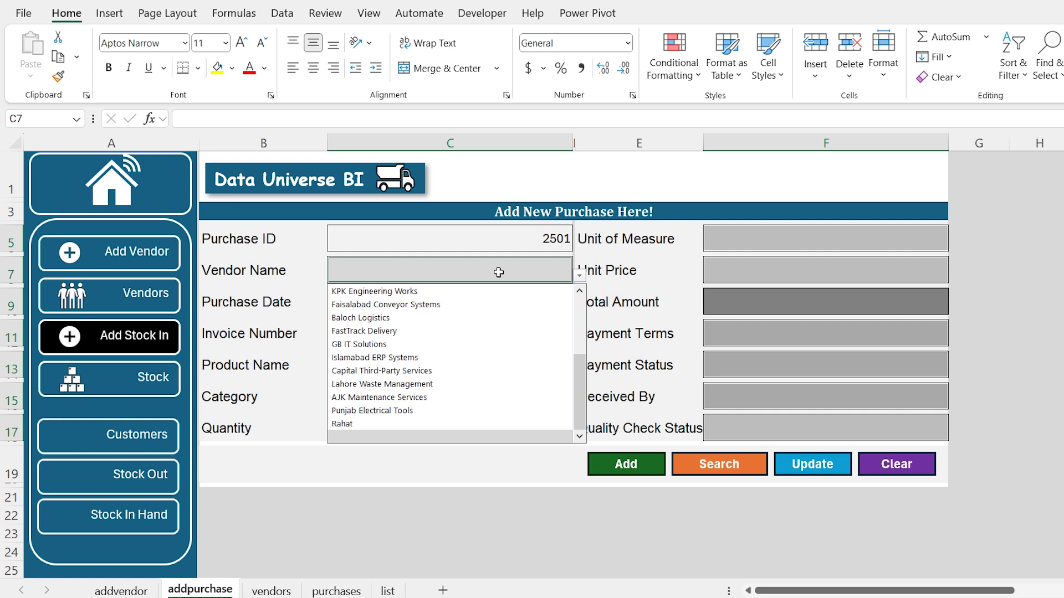
key(Down)
key(Down)
key(Return)
key(Return)
text(31 jan 2025)
key(Return)
text(12546-1254-11254)
Enter Palm Oil, Machinery & Equipment category, Rolls unit, quantity 1250 and unit price 12500
key(Return)
key(alt+Down)
key(Down)
key(Down)
key(Return)
key(Return)
key(alt+Down)
key(Down)
key(Return)
key(Return)
text(1250)
key(Return)
key(alt+Down)
key(Down)
key(Down)
key(Return)
text(12500)
Set Net 14 terms, Paid status, Inventory Clerk receiver, Failed quality check, and add the purchase
key(Return)
key(alt+Down)
key(Down)
key(Down)
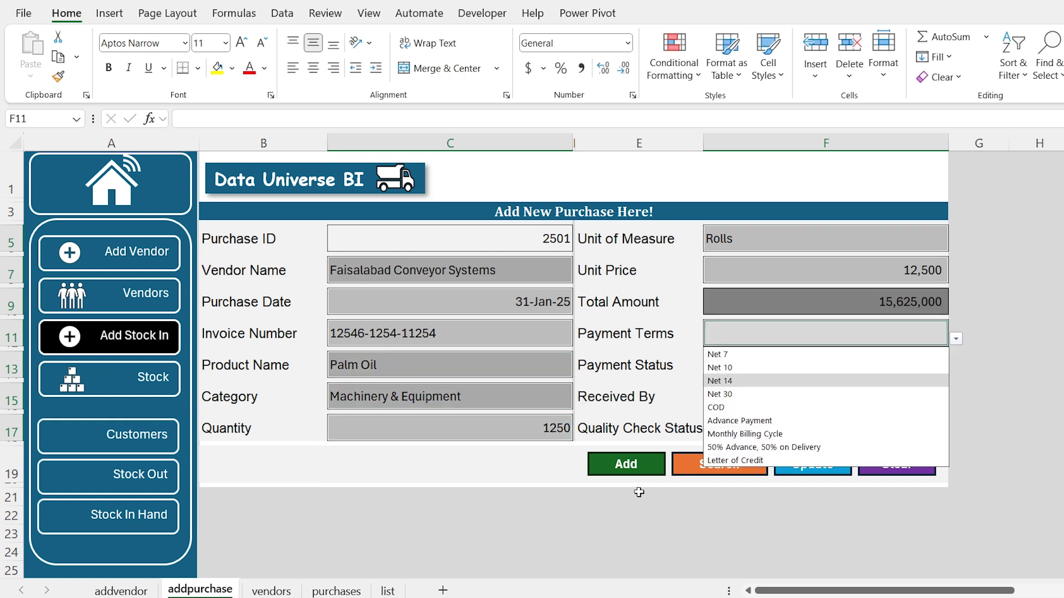
key(Return)
key(Return)
key(alt+Down)
key(Down)
key(Down)
key(Down)
key(Return)
key(Return)
key(alt+Down)
key(Down)
key(Down)
key(Down)
key(Return)
key(Return)
key(alt+Down)
key(Down)
key(Down)
key(Down)
key(Down)
key(Return)
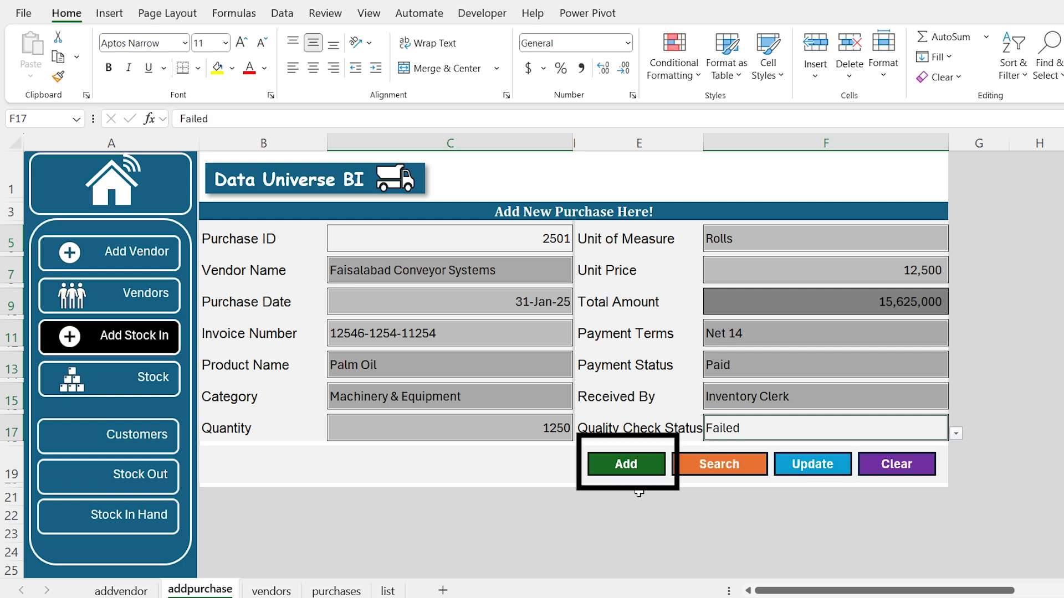
click(628, 470)
key(Return)
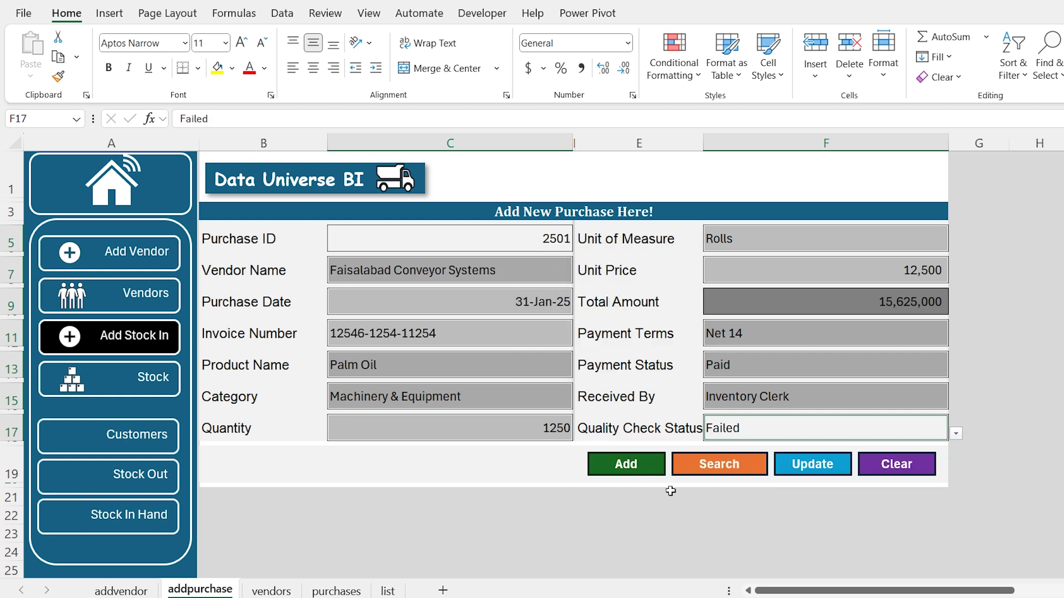
Change the purchase's quality check status to In Progress and update the record
click(956, 433)
click(729, 458)
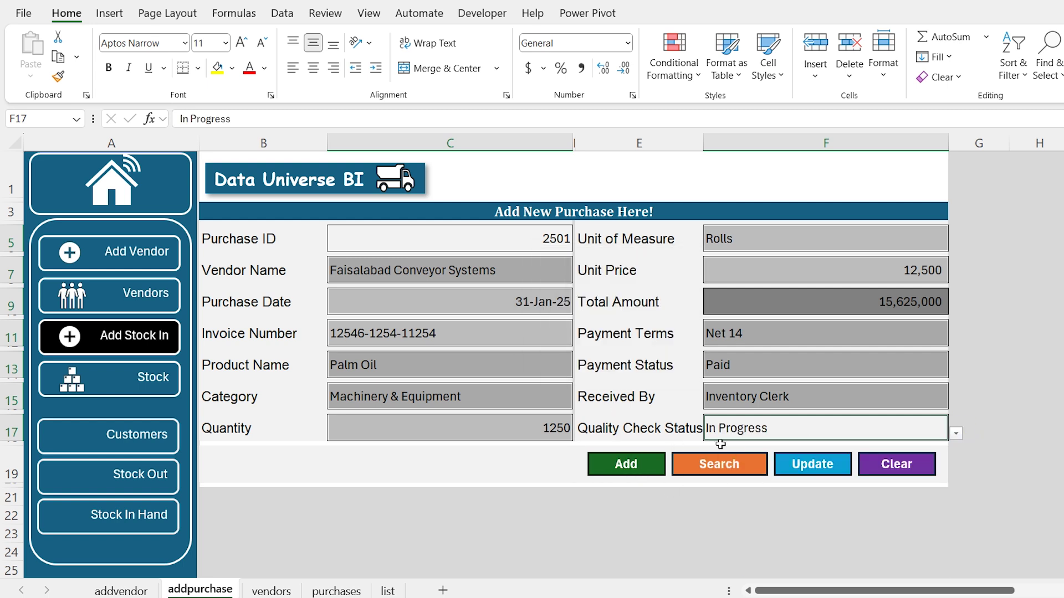
click(811, 471)
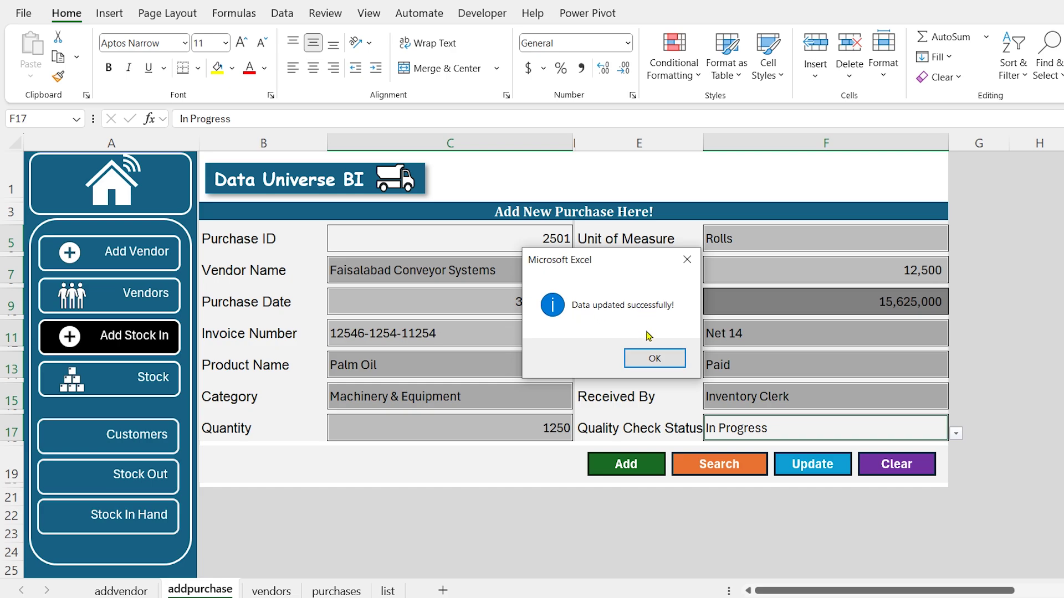
click(646, 355)
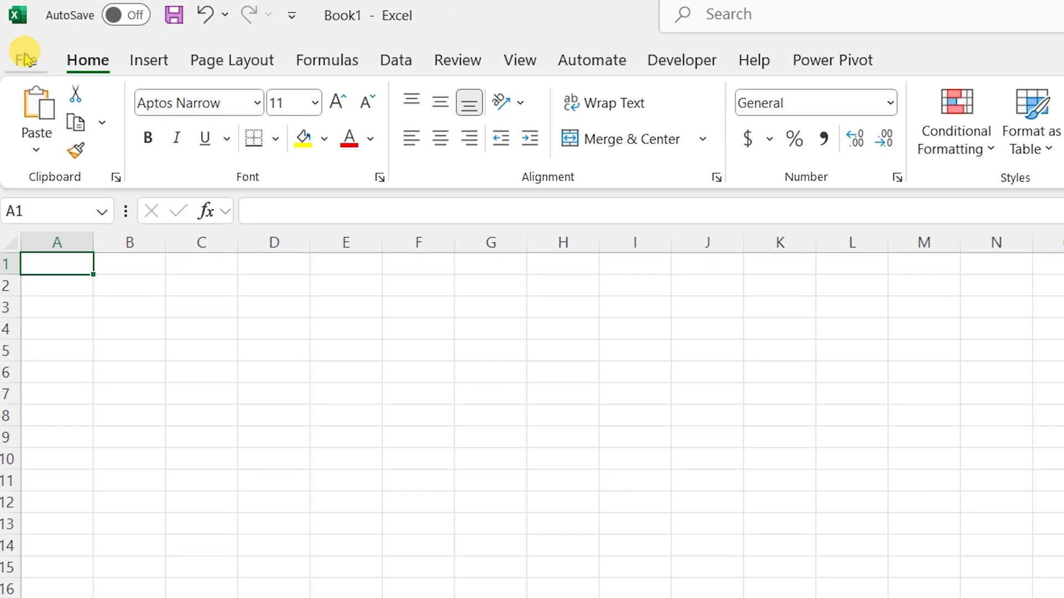
Save the workbook as macro-enabled 'Supply Chain Manager Software' in the 6- Supply Chain Vendor Managemnt folder
click(25, 58)
click(84, 448)
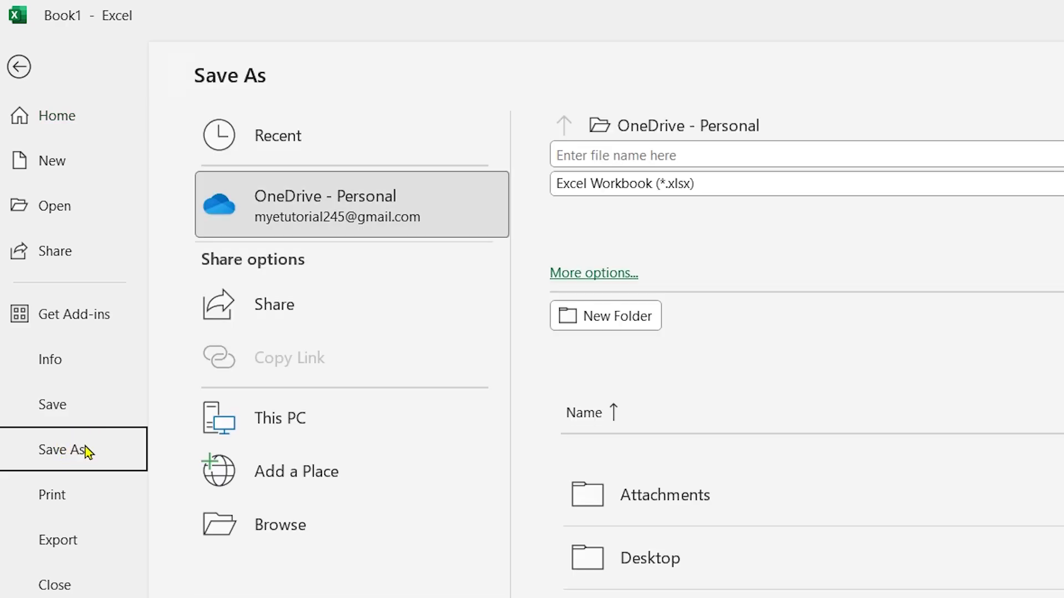
click(285, 527)
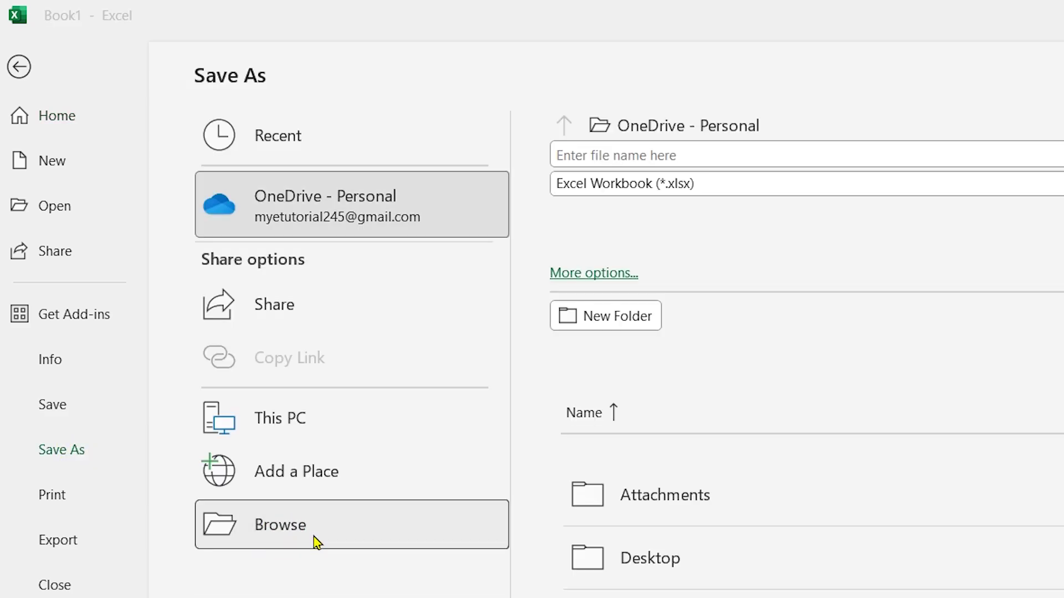
text(Sup)
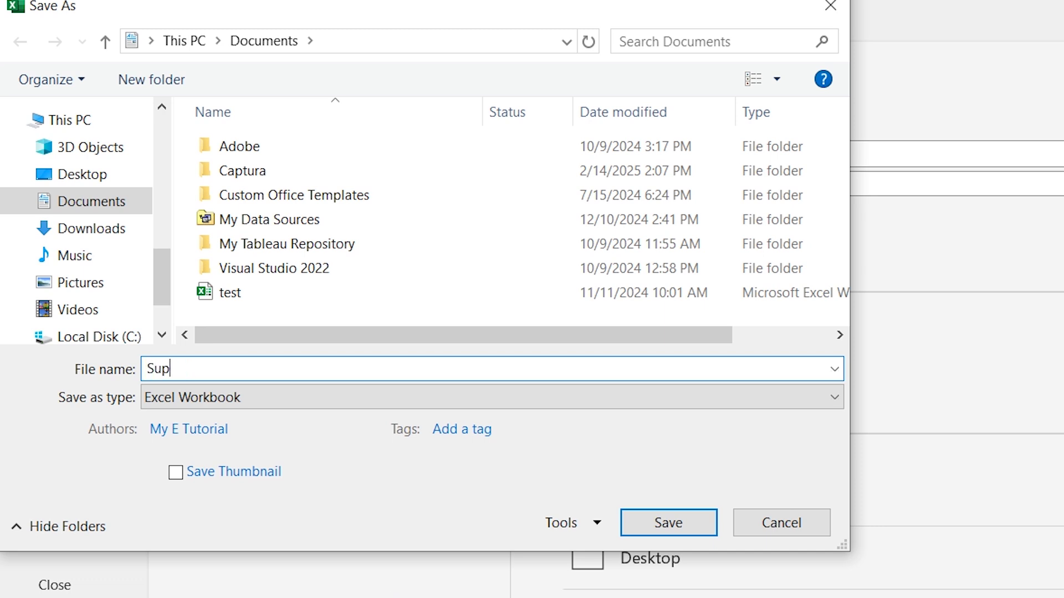
text(ply Chain Manager)
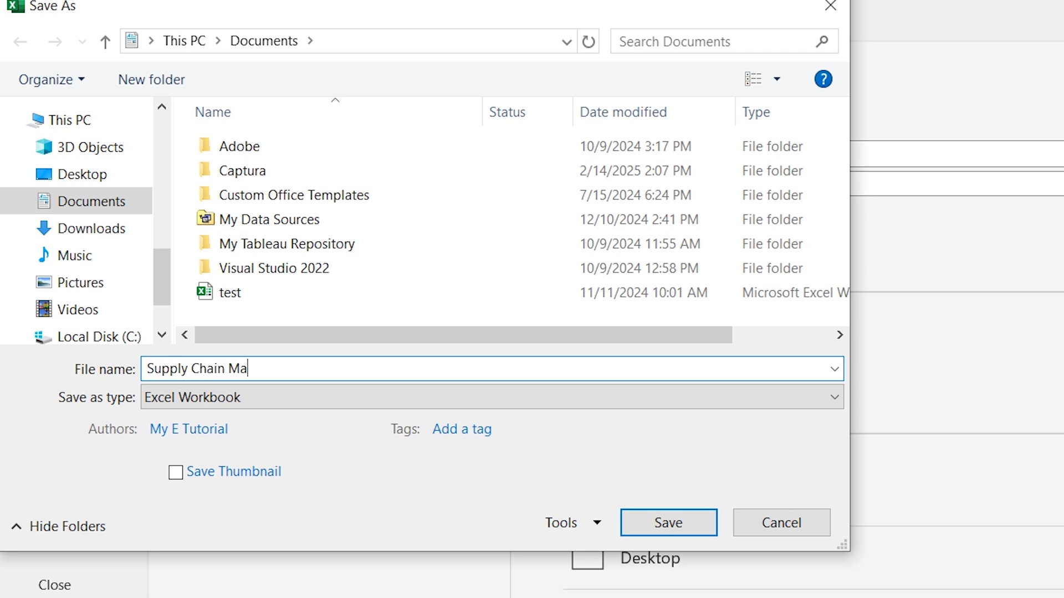
text( Software)
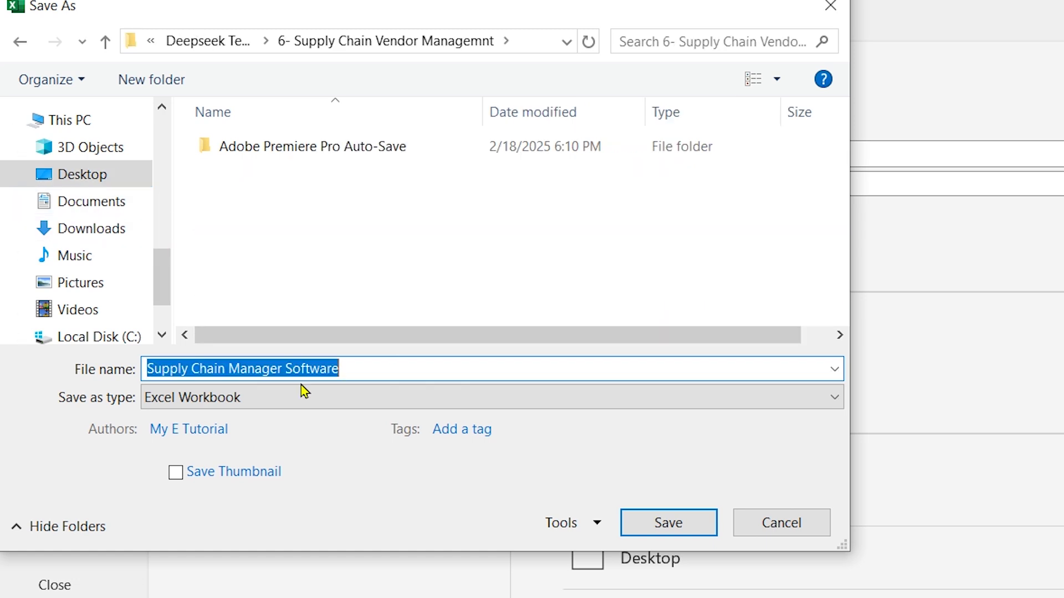
click(255, 397)
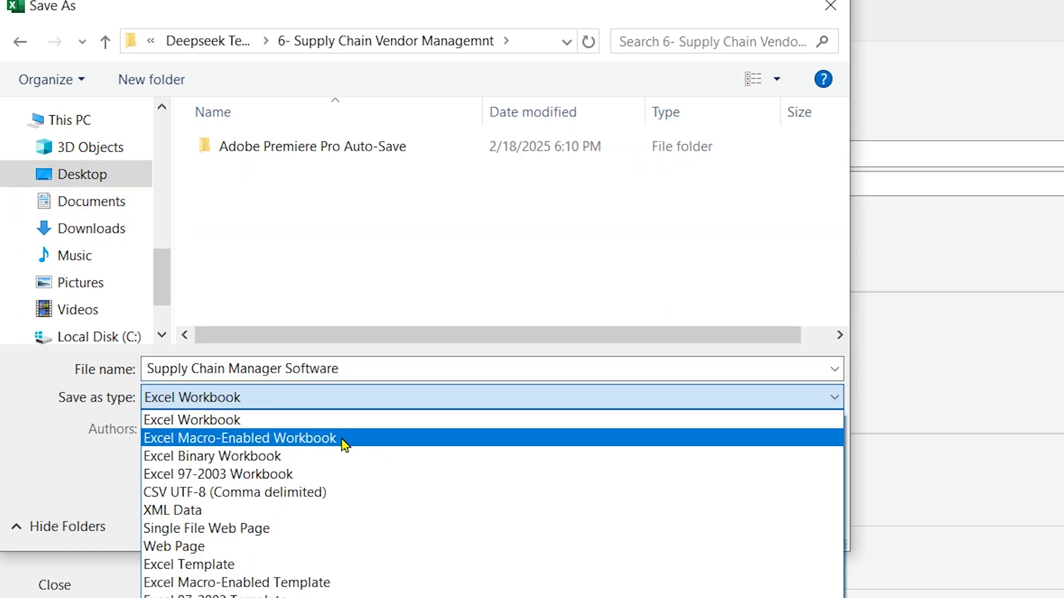
click(342, 440)
click(667, 522)
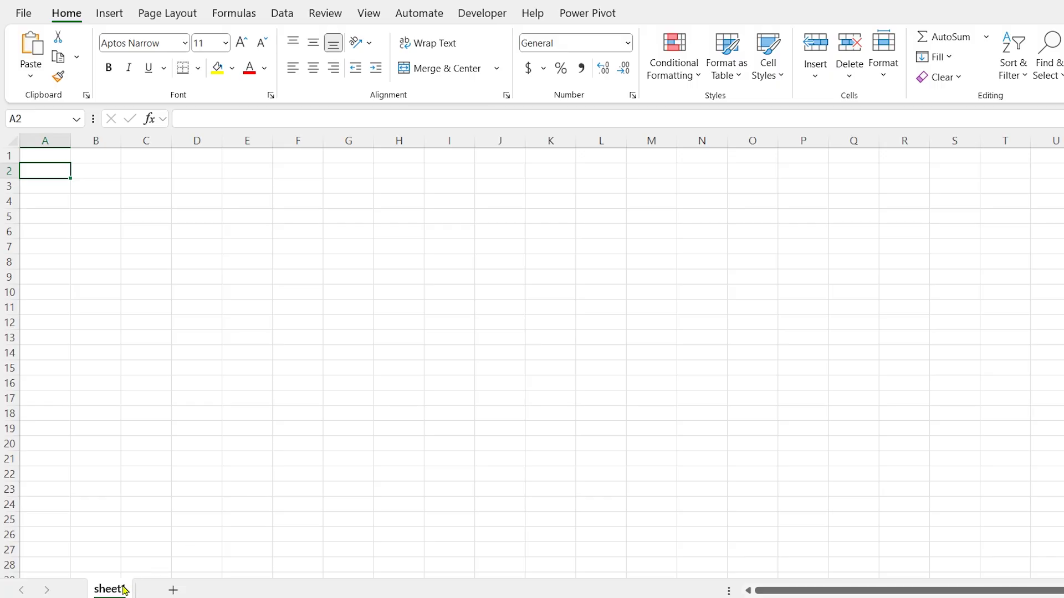
Rename Sheet1 to addvendor and zoom the sheet view to 120%
double_click(114, 589)
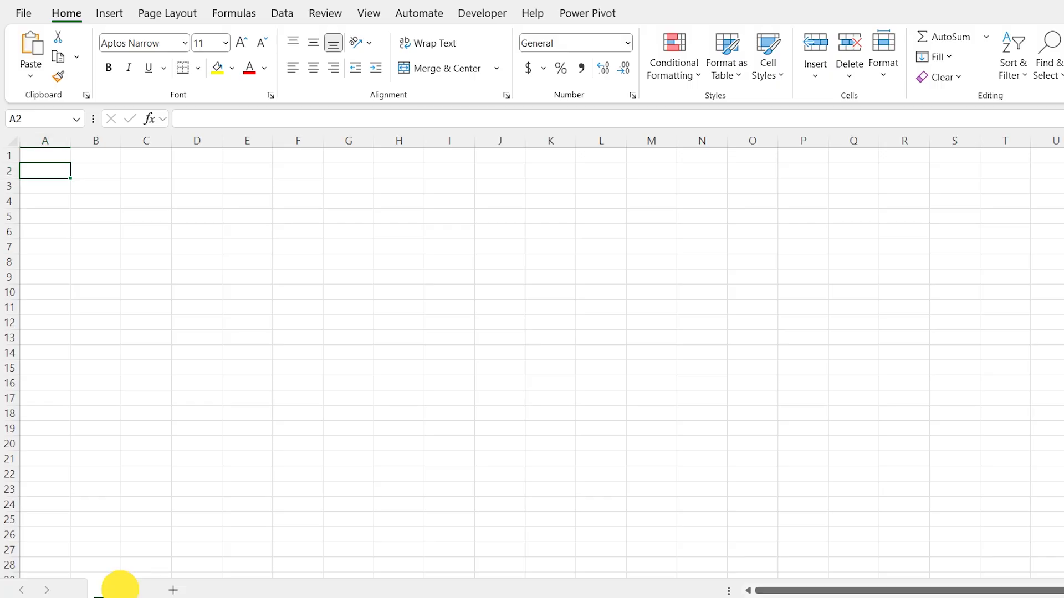
text(addvendor)
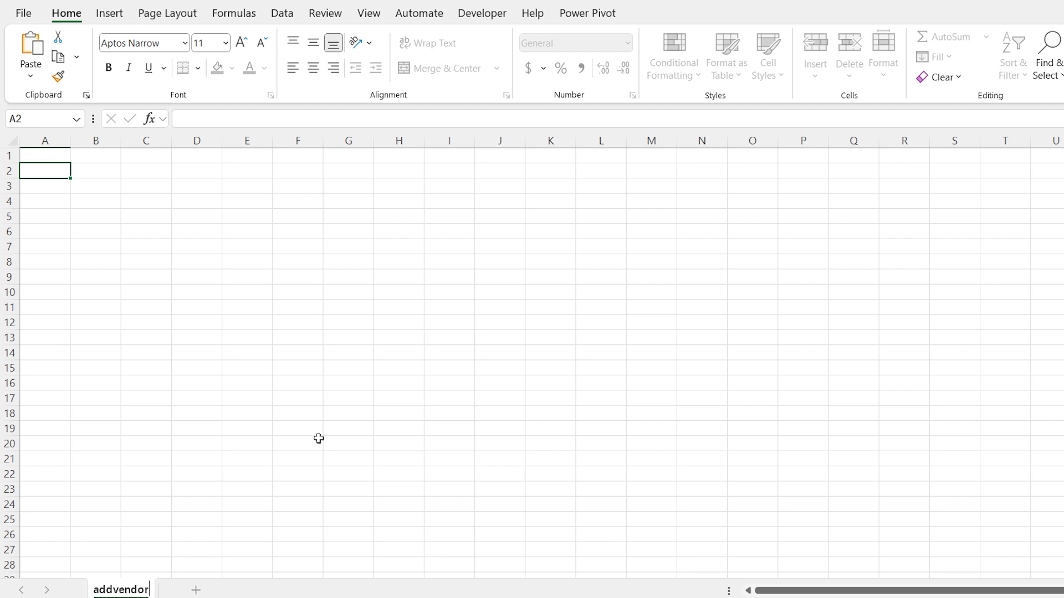
key(Return)
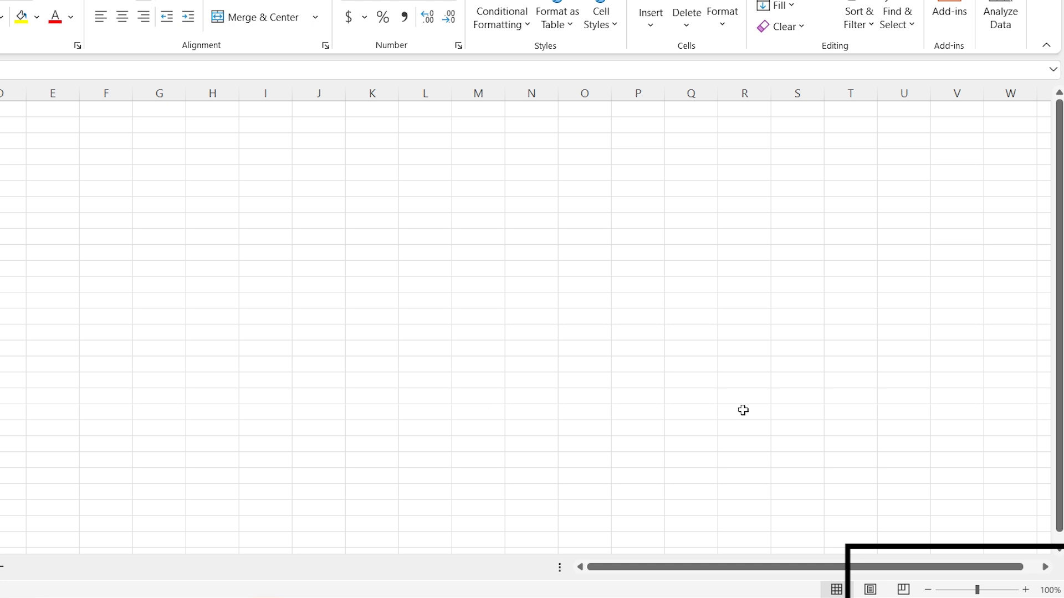
click(1026, 591)
click(1025, 591)
click(752, 364)
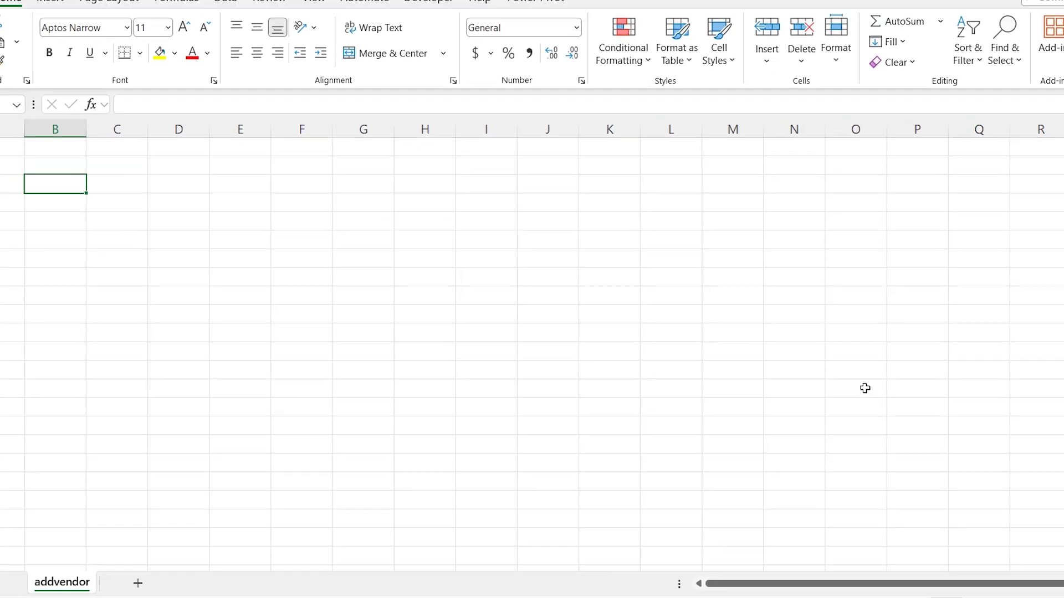
Enter the title 'Add New Vendor Here!' in B3 with labels Vendor Id, Vendor Name, Contact Number
text(Add Ne)
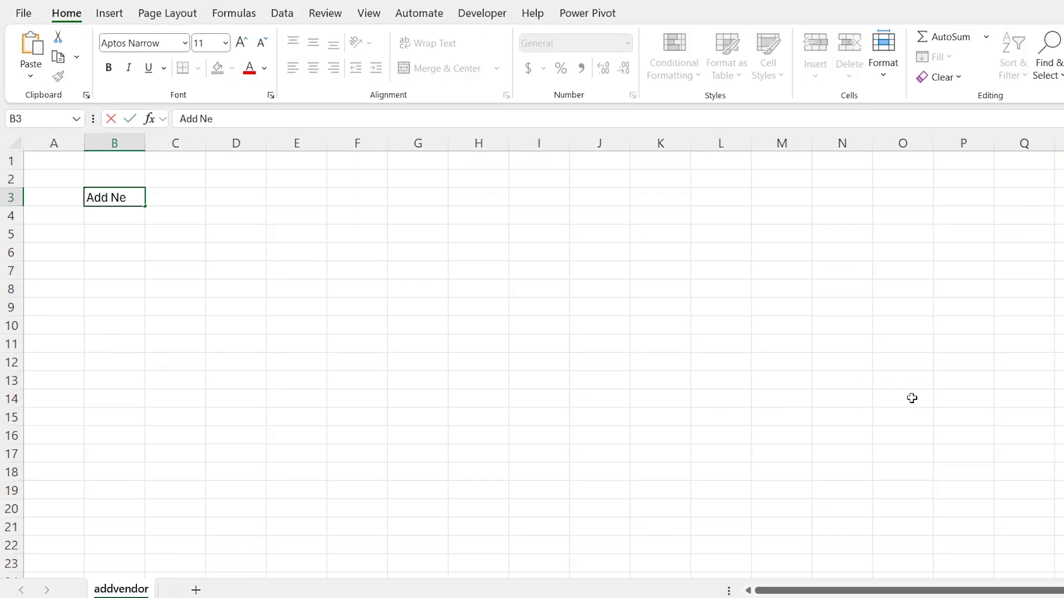
text(w Vendor Here)
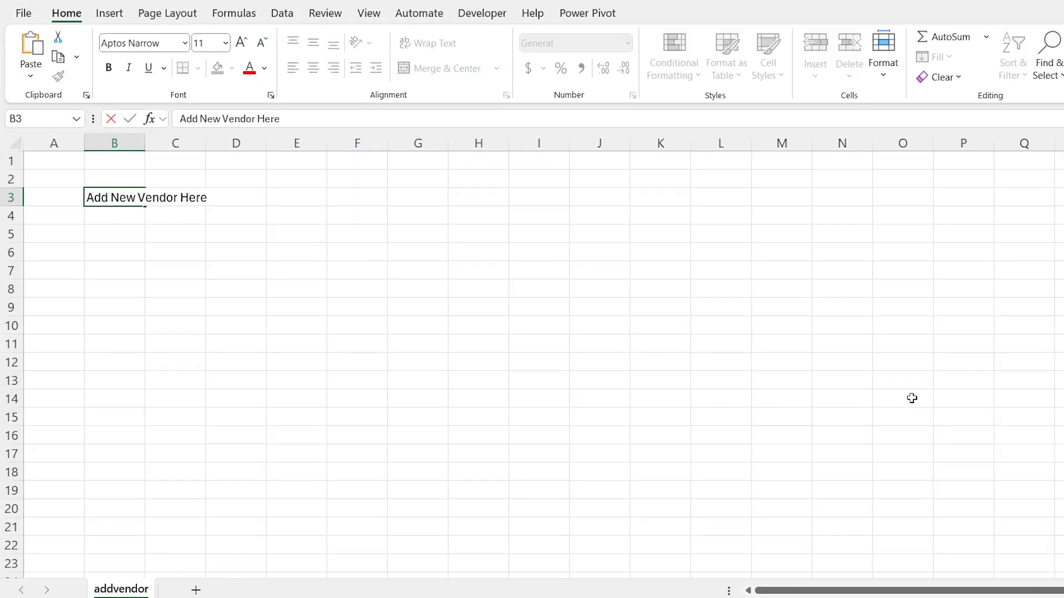
text(!)
key(Return)
key(Return)
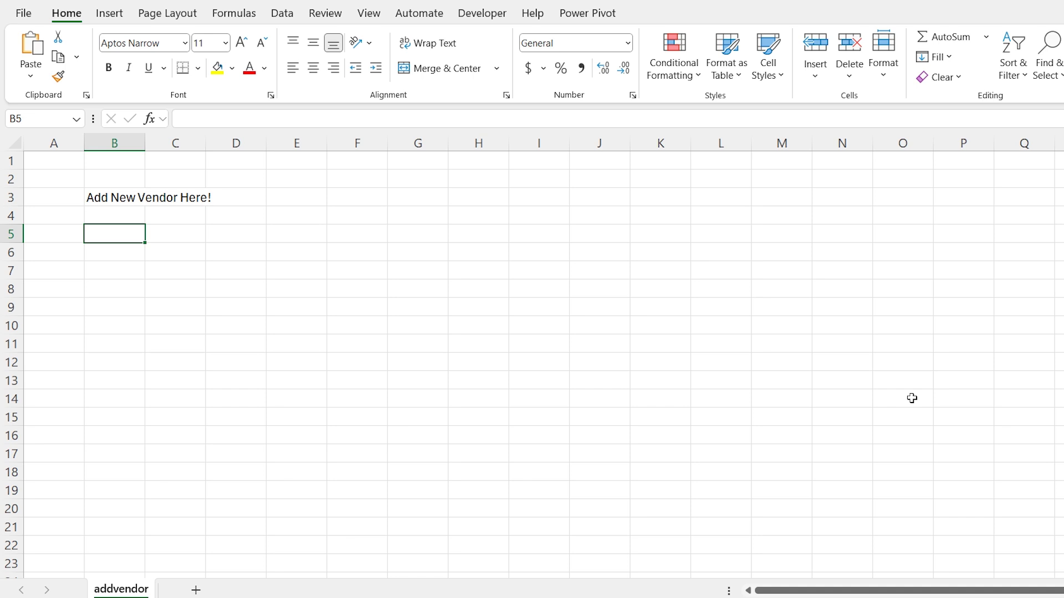
text(Vendor Id)
key(Return)
key(Return)
text(Vendor Name)
key(Return)
key(Return)
text(Contact Number)
key(Return)
key(Return)
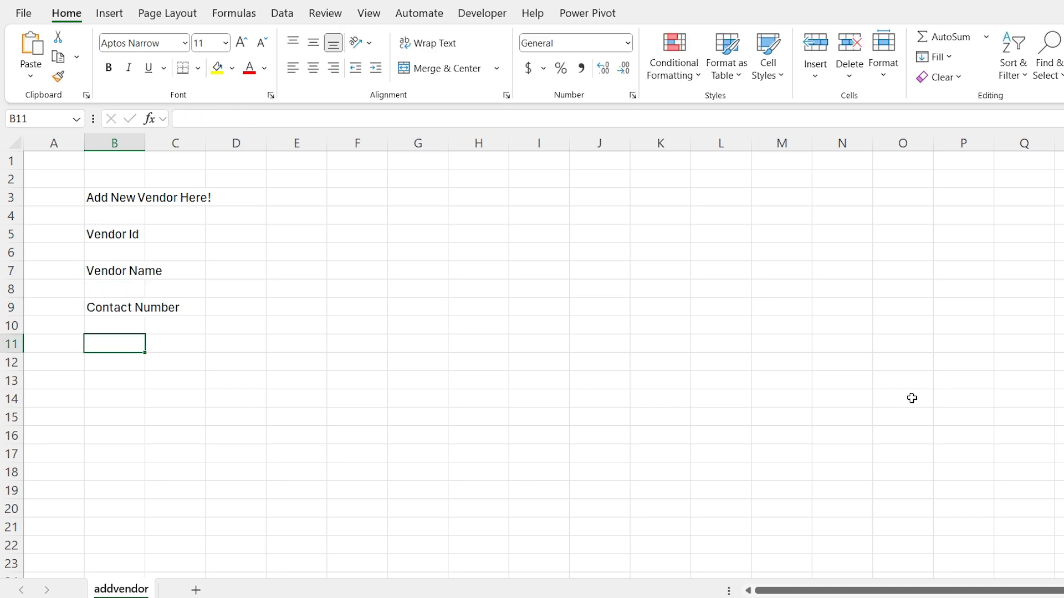
Add the remaining labels Email, Province, City, Category, Payment Terms and Notes below
text(Email)
key(Return)
key(Return)
text(Province)
key(Return)
key(Return)
text(City  Category)
key(Return)
key(Return)
text(Payment Terms)
key(Return)
key(Return)
text(Notes)
key(Return)
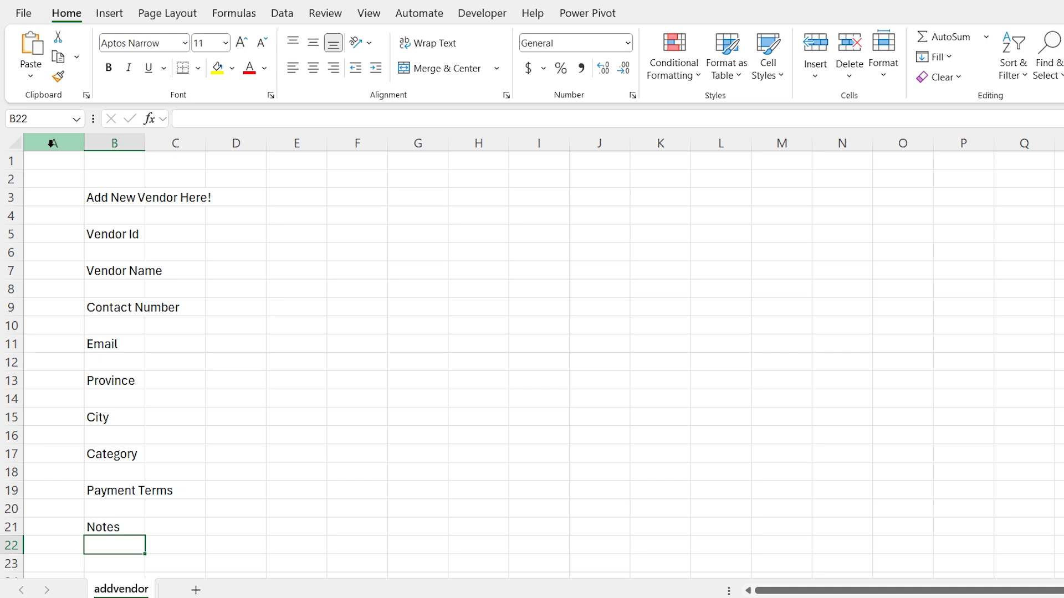
Set column widths to 25 for A, 15.33 for B and 37.67 for C
right_click(51, 144)
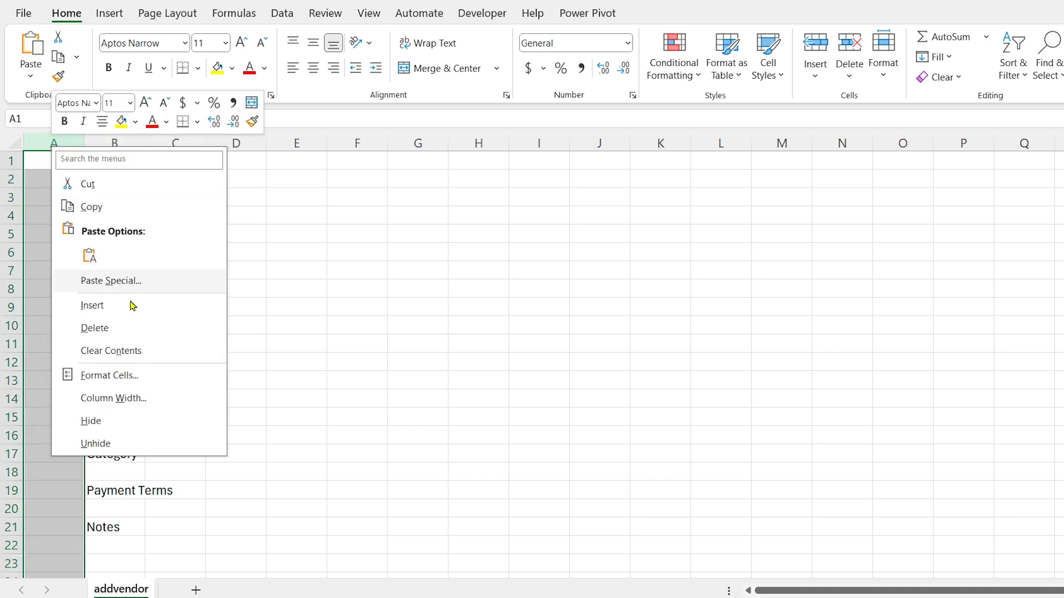
click(119, 397)
text(25)
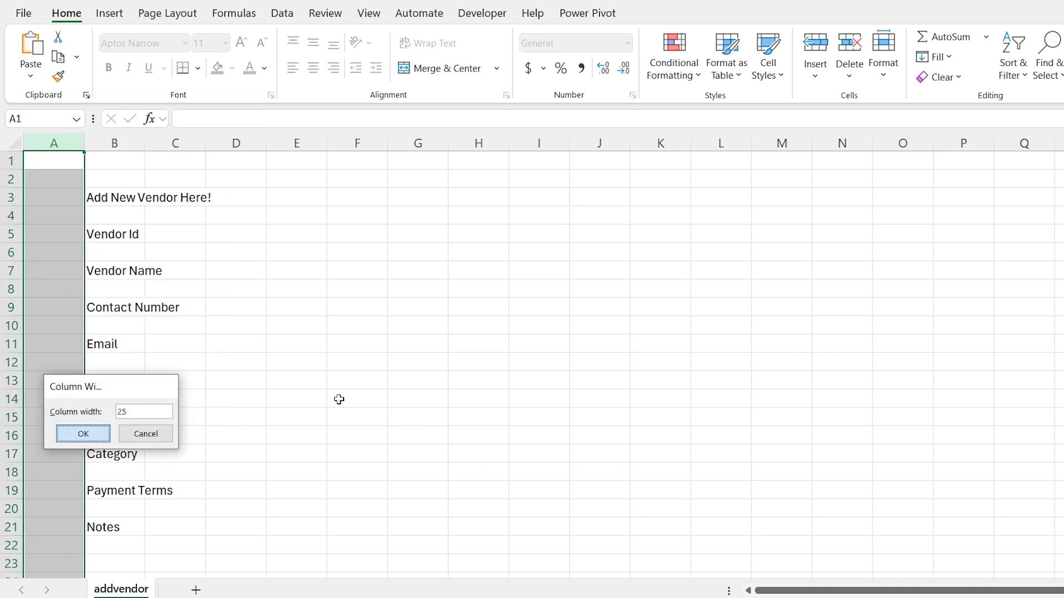
key(Return)
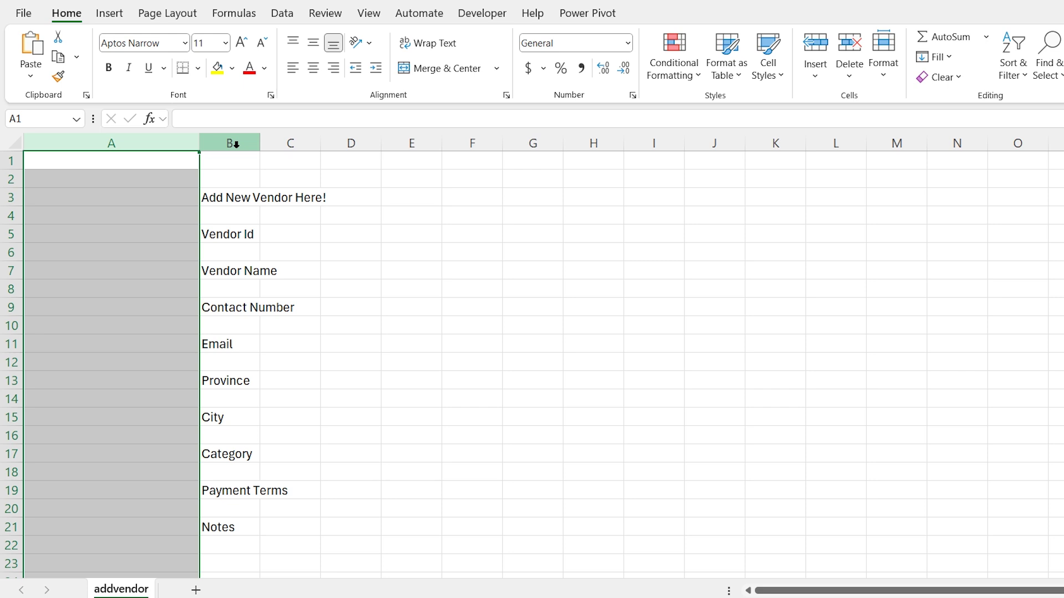
right_click(236, 144)
click(278, 399)
text(15.33)
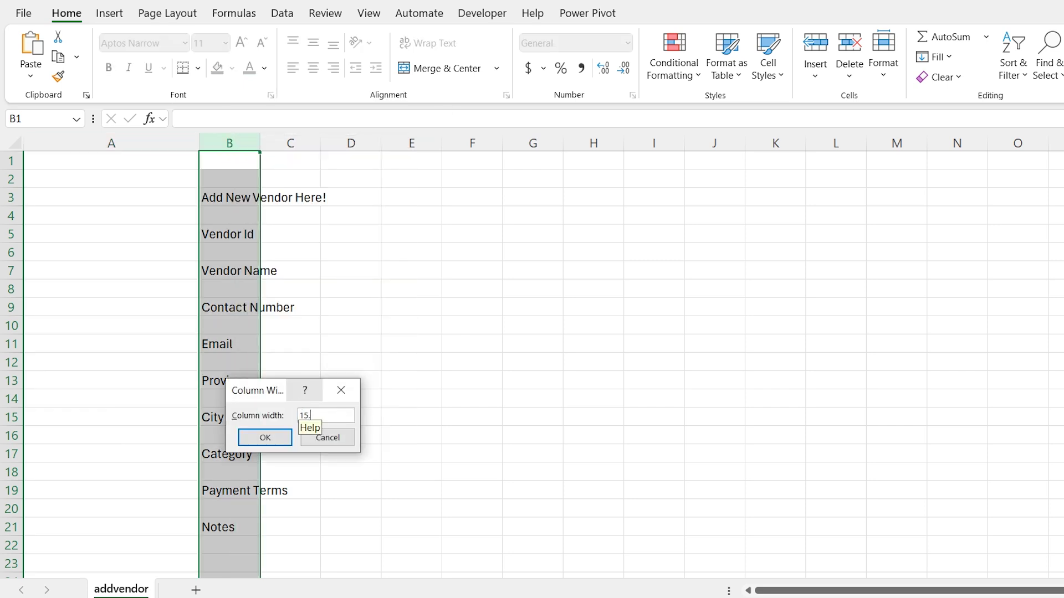
key(Return)
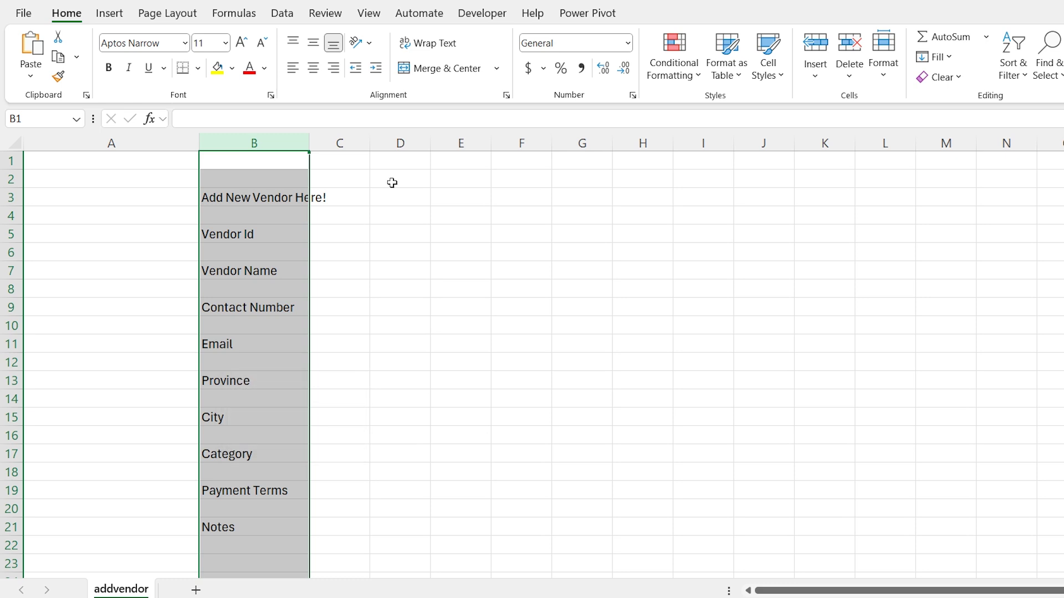
right_click(339, 143)
click(408, 395)
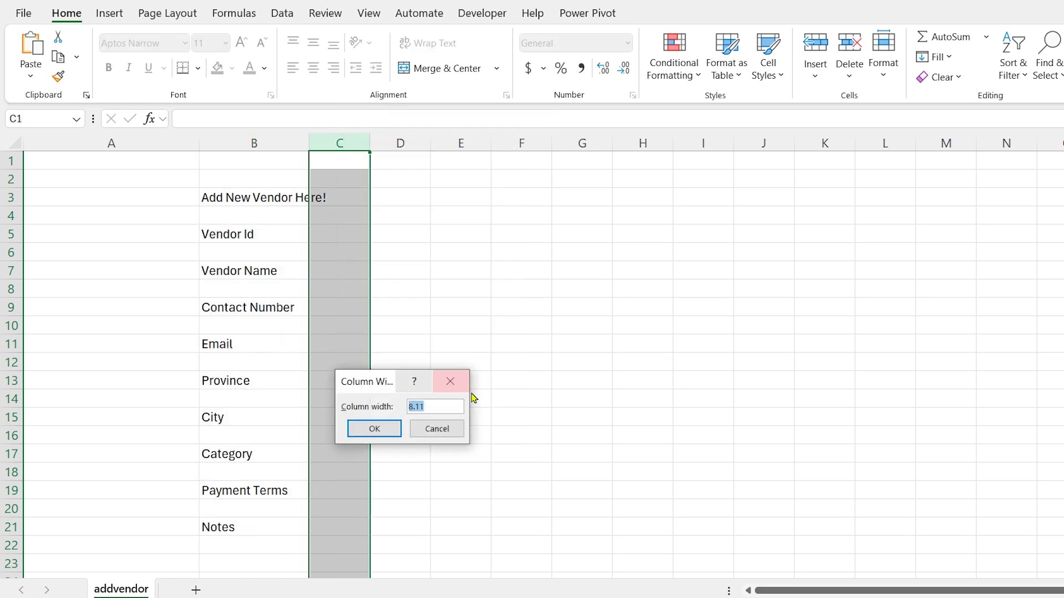
text(37.67)
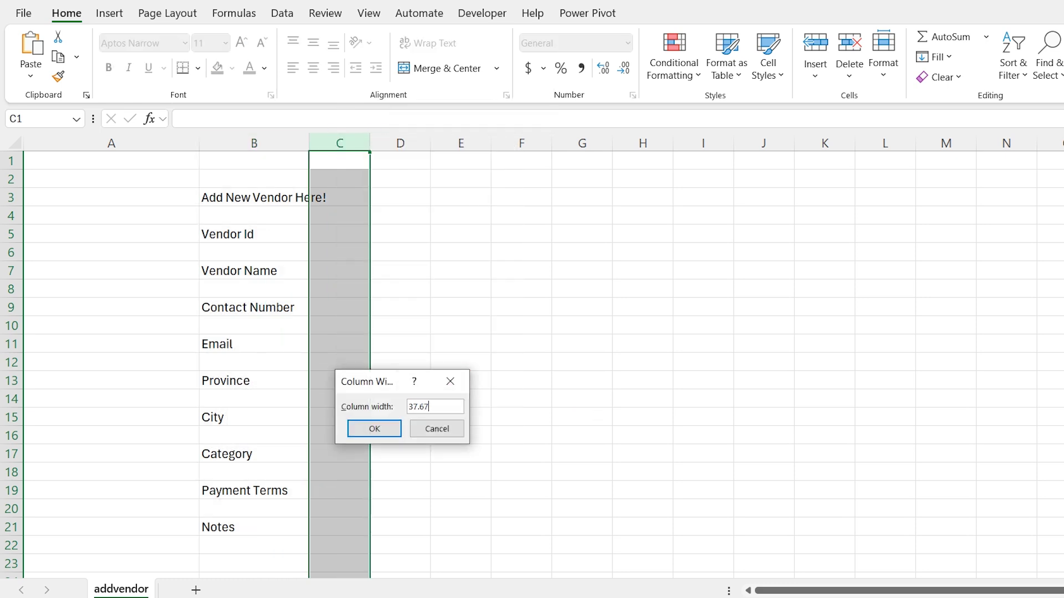
key(Return)
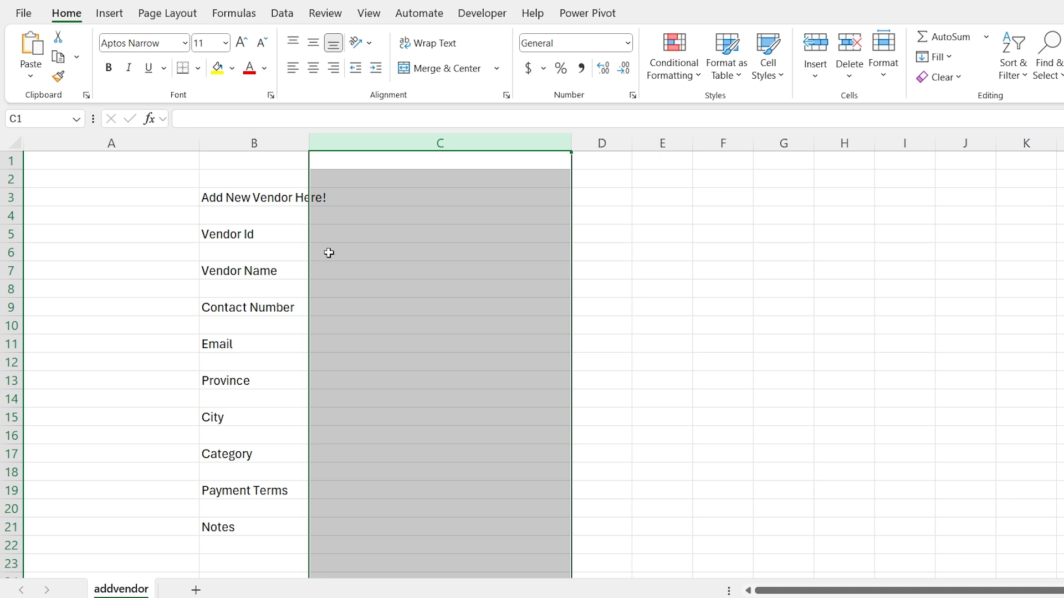
click(257, 204)
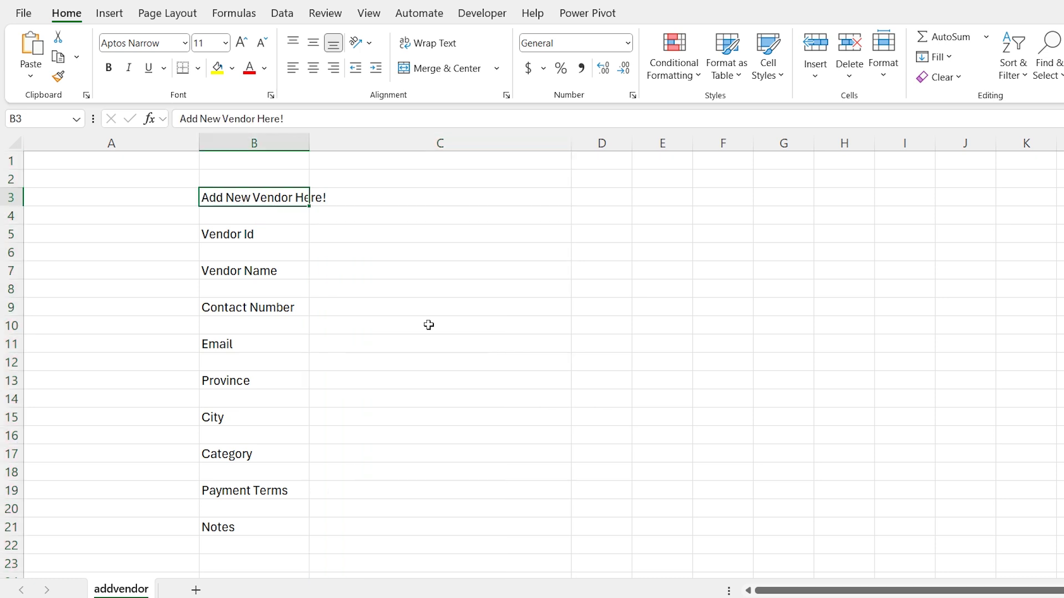
Merge B3:C3 and style the title as bold white text on a dark blue fill
key(shift+Right)
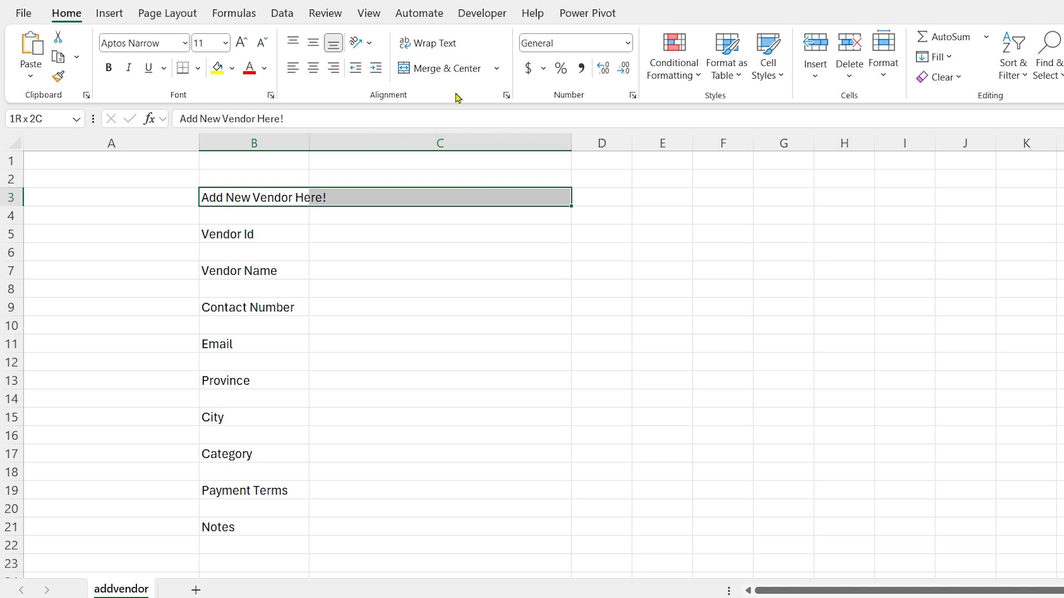
click(446, 67)
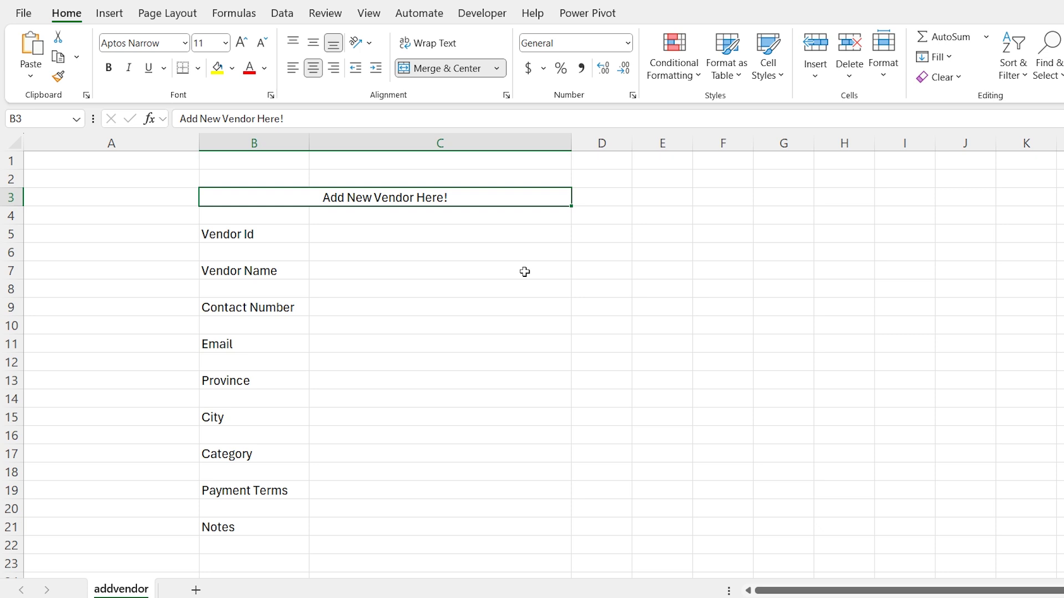
click(235, 67)
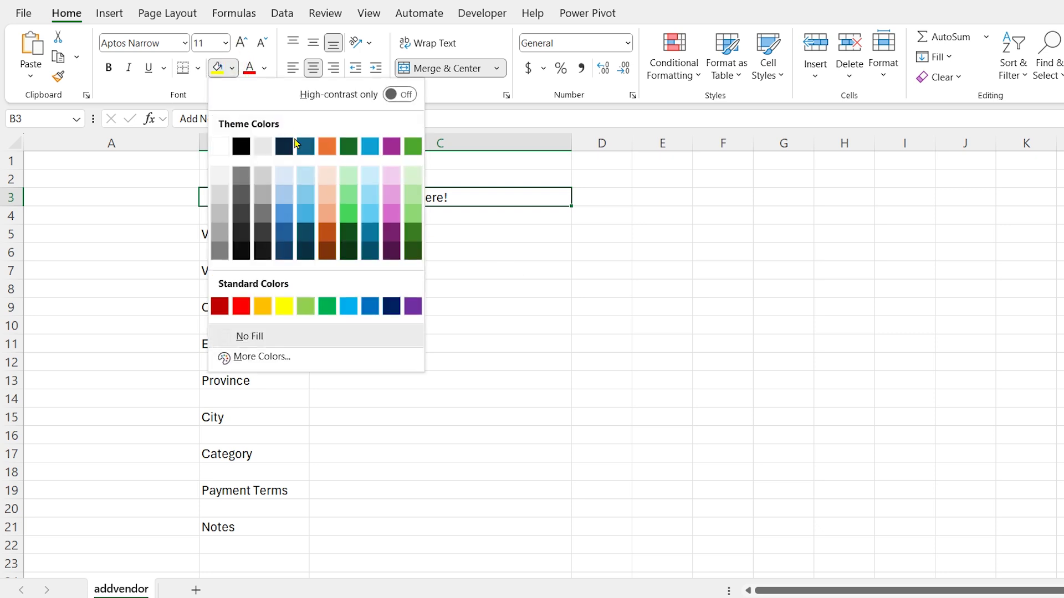
click(303, 147)
click(264, 67)
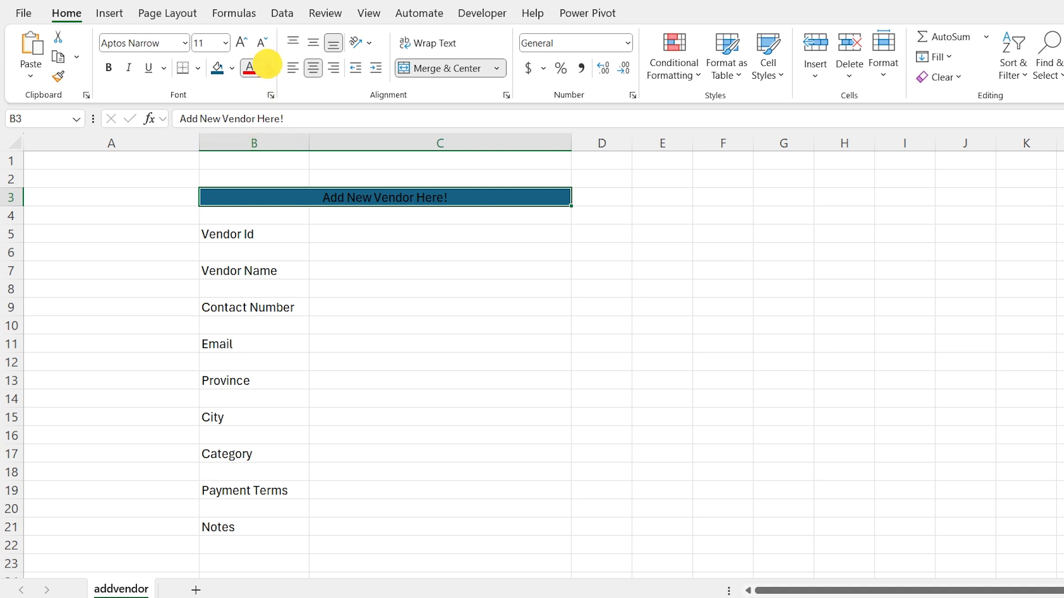
click(256, 169)
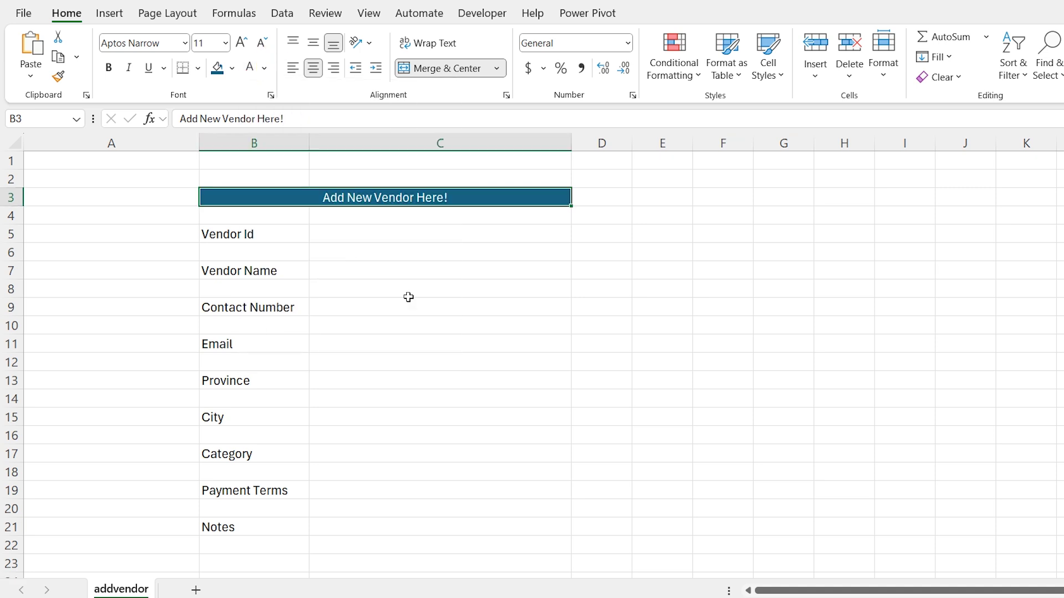
key(ctrl+b)
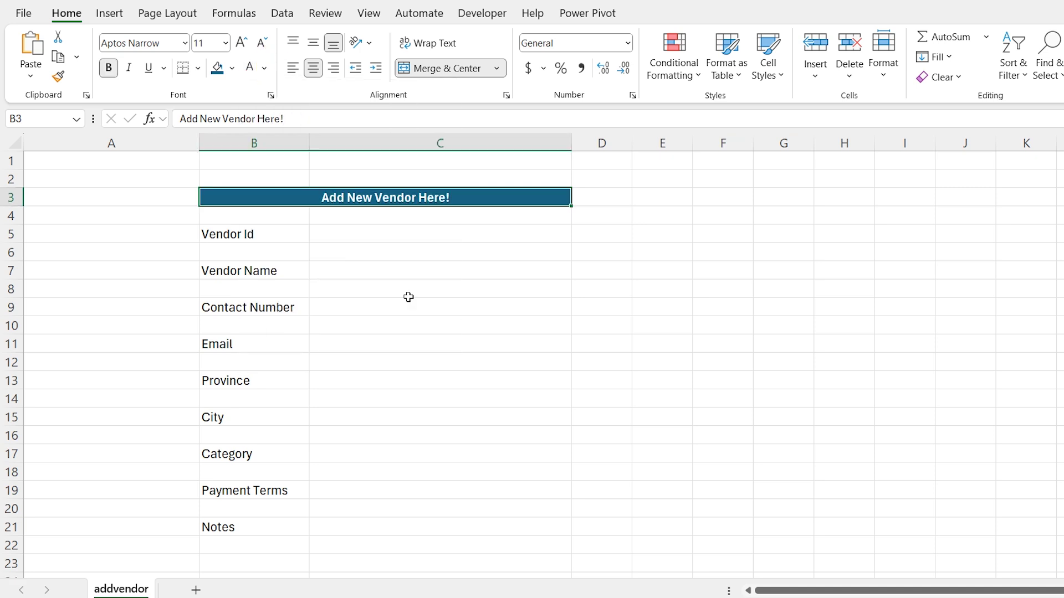
Collapse row 2 to zero height and copy it
click(11, 179)
drag(11, 188, 8, 170)
key(ctrl+c)
key(Down)
key(Down)
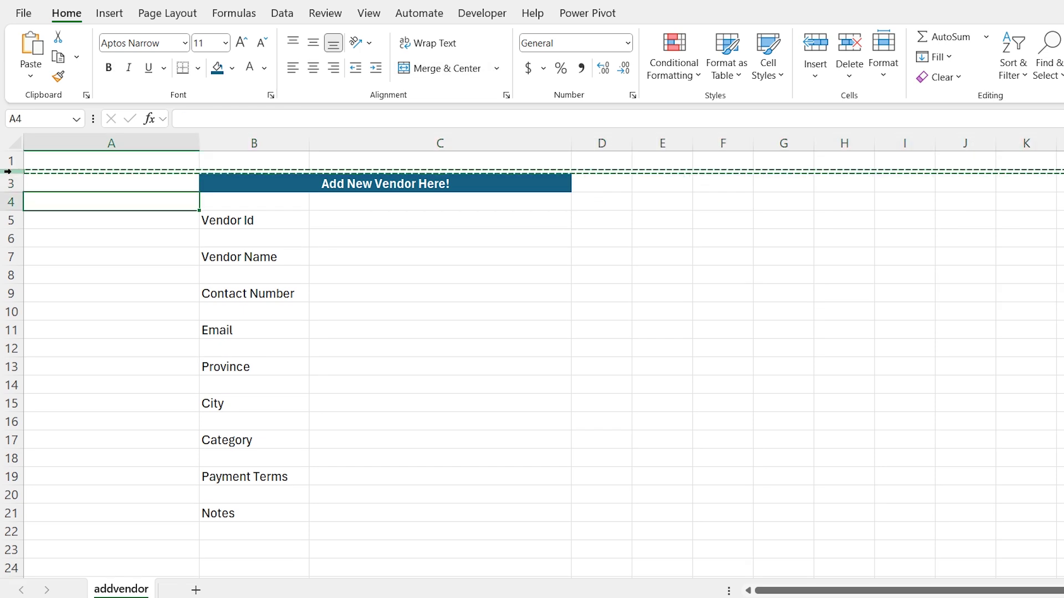
click(11, 201)
key(ctrl+v)
click(11, 225)
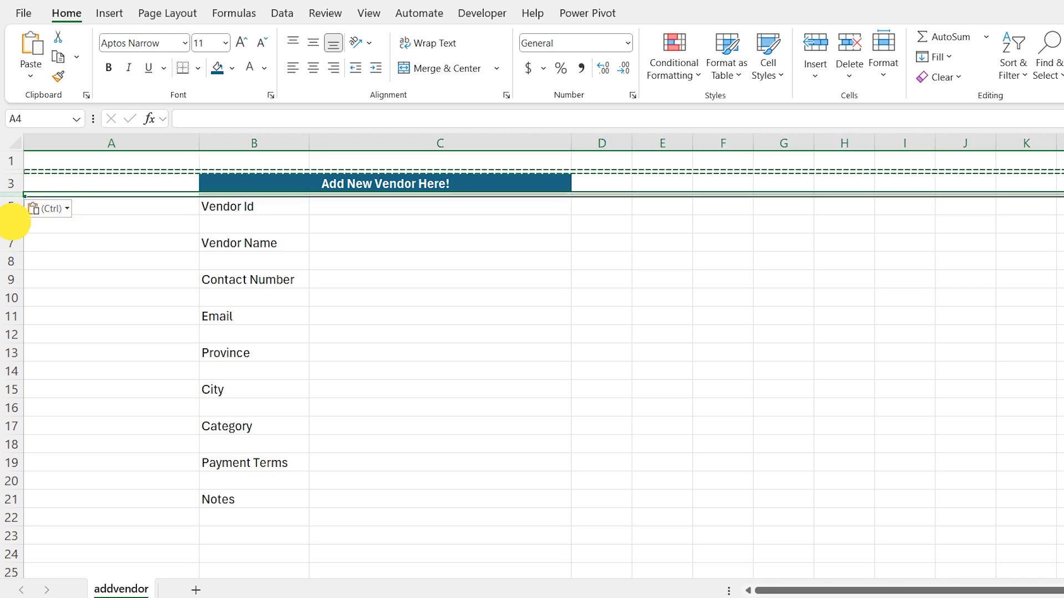
key(ctrl+v)
click(12, 247)
key(ctrl+v)
click(12, 269)
key(ctrl+v)
click(13, 288)
key(ctrl+v)
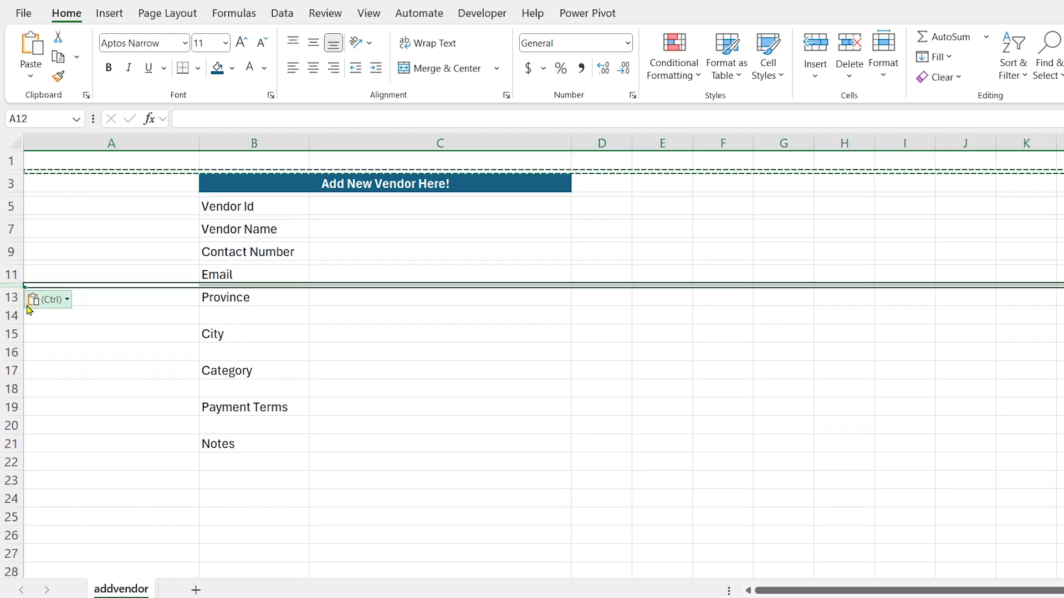
click(11, 315)
key(ctrl+v)
click(11, 336)
key(ctrl+v)
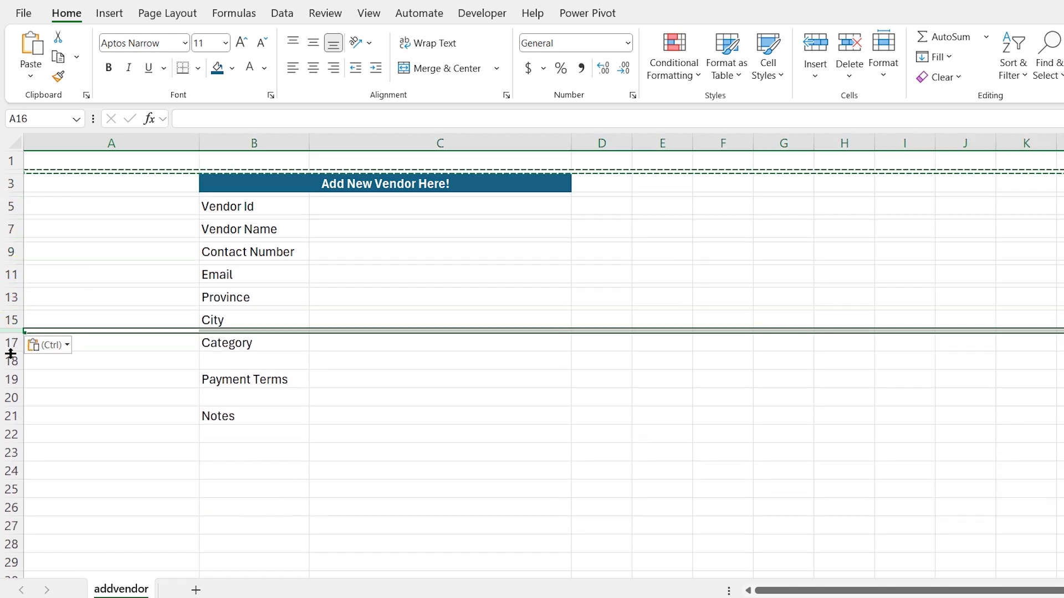
click(11, 359)
key(ctrl+v)
click(11, 383)
key(ctrl+v)
key(Escape)
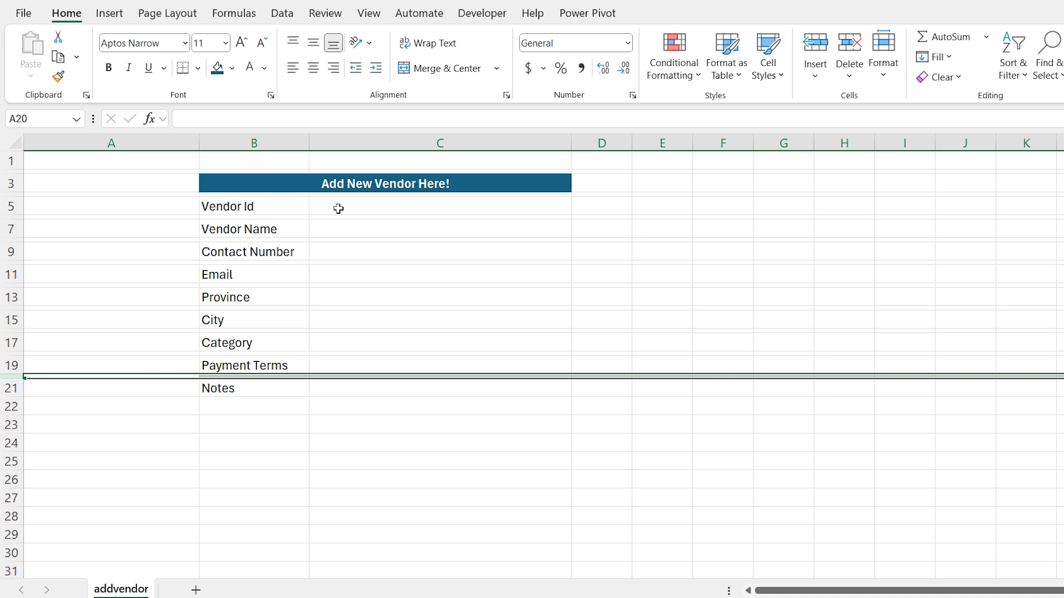
click(339, 207)
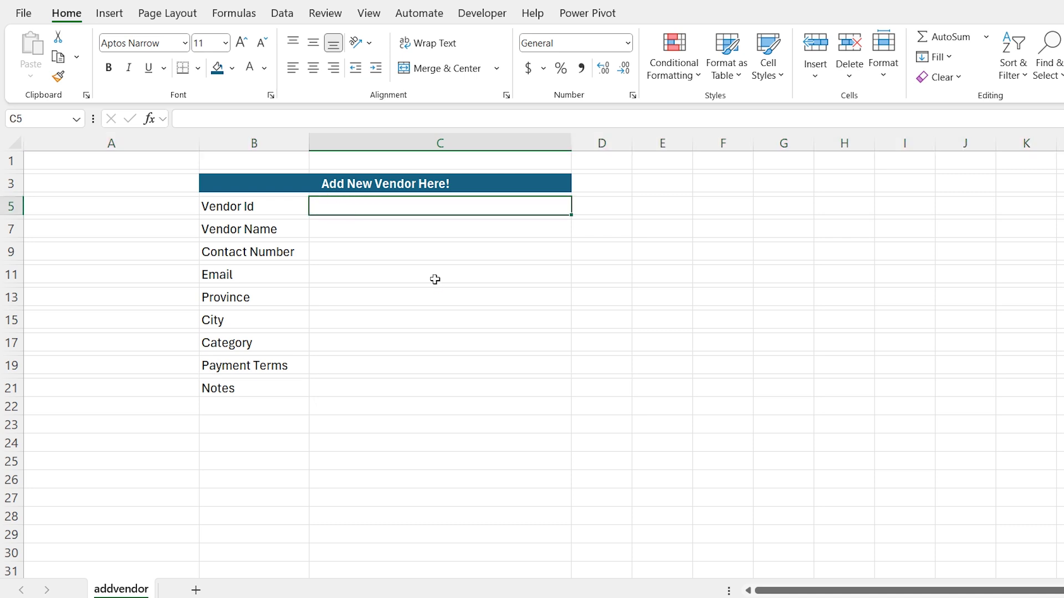
Give cell C5 a thin outline border through Format Cells
key(ctrl+1)
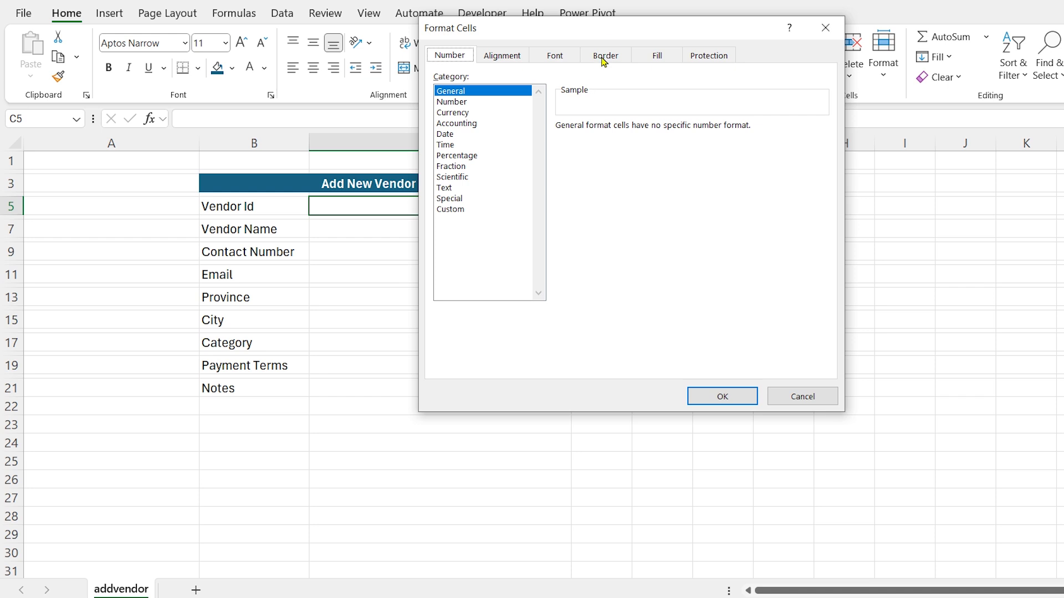
click(605, 61)
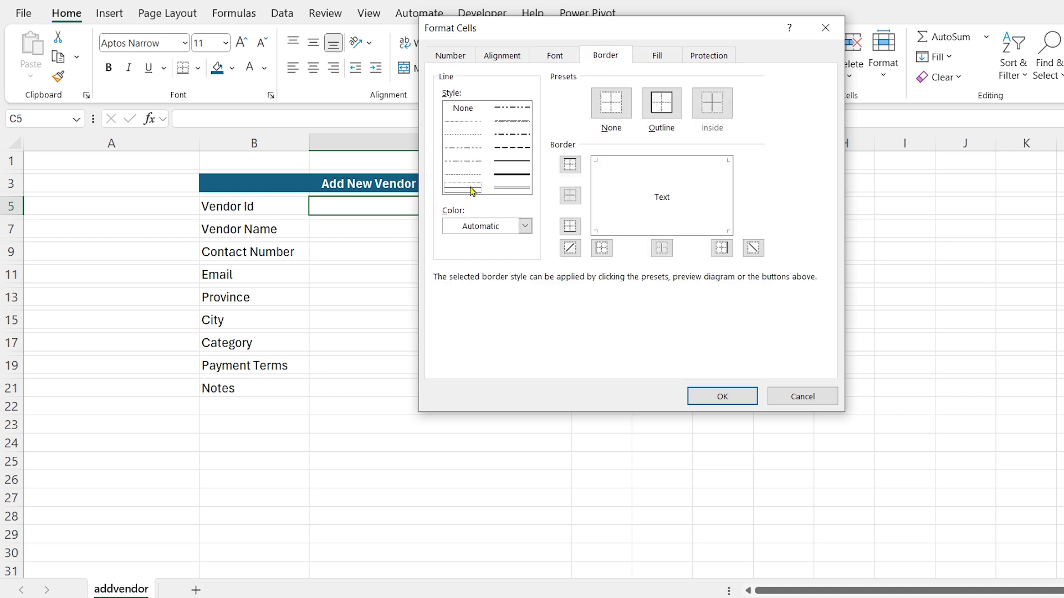
click(663, 96)
click(723, 396)
Copy C5's outline box into the input cells below, C7, C9, C11 through C21
key(ctrl+c)
key(Down)
key(Down)
key(ctrl+v)
key(Down)
key(Down)
key(ctrl+v)
key(Down)
key(Down)
key(ctrl+v)
key(Down)
key(Down)
key(ctrl+v)
key(Down)
key(Down)
key(ctrl+v)
key(Down)
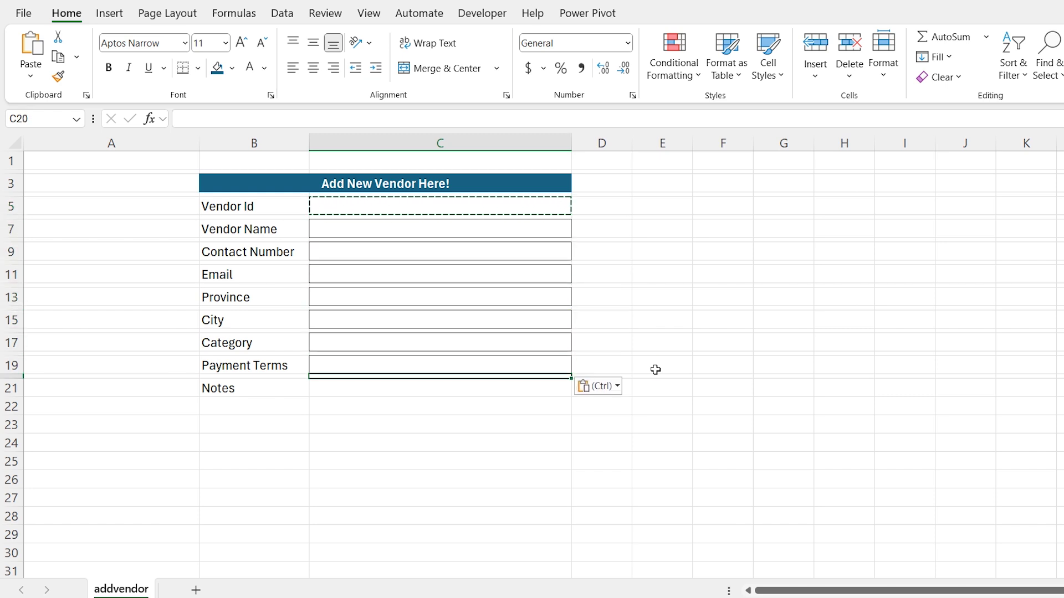
key(Down)
key(Return)
key(Up)
key(Up)
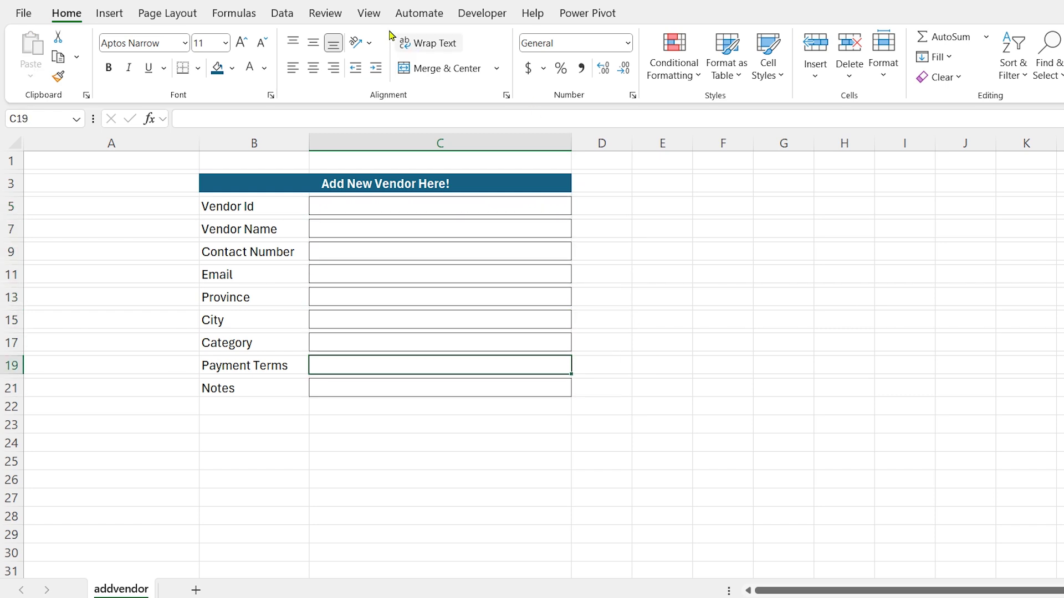
Hide the sheet gridlines and set row 1's height to 37.2
click(368, 13)
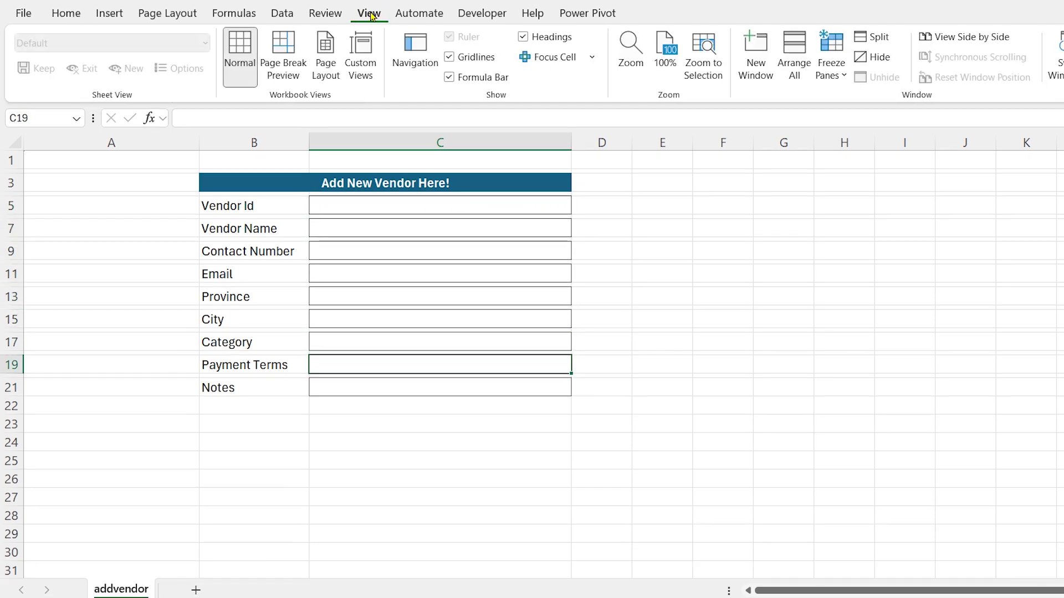
click(463, 58)
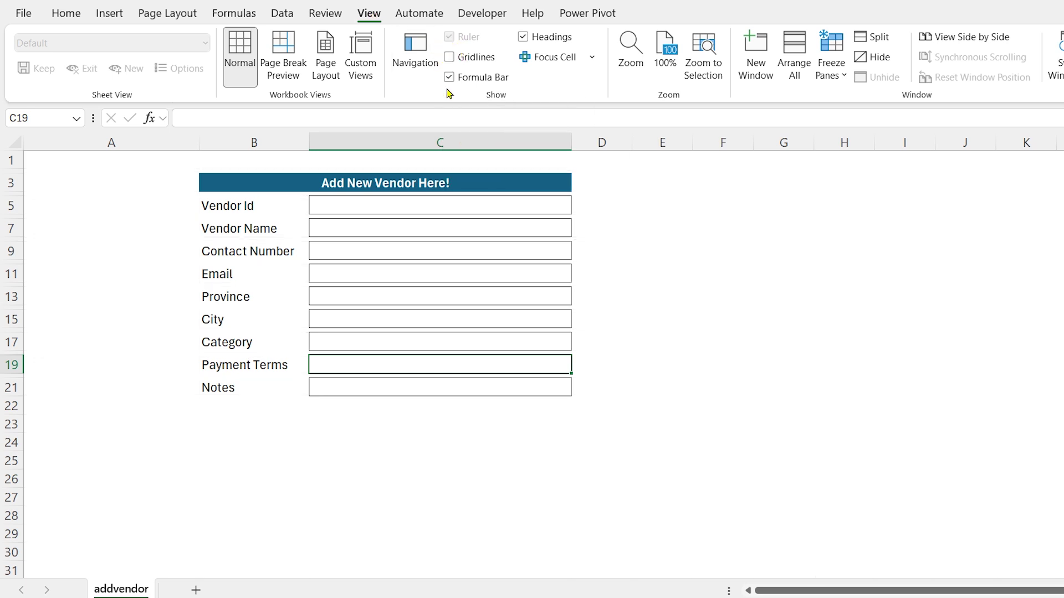
click(272, 161)
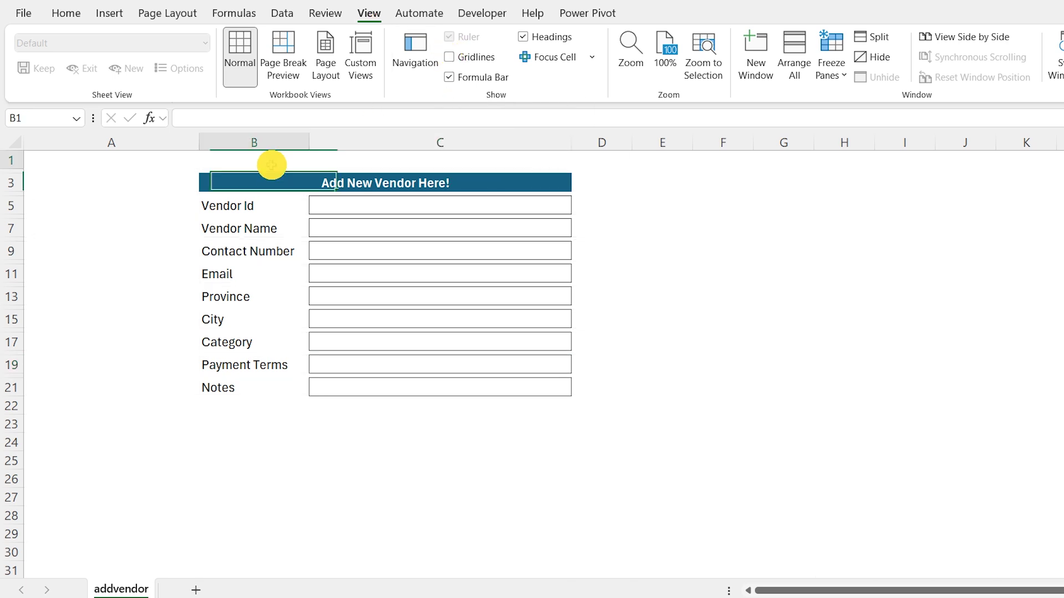
click(8, 160)
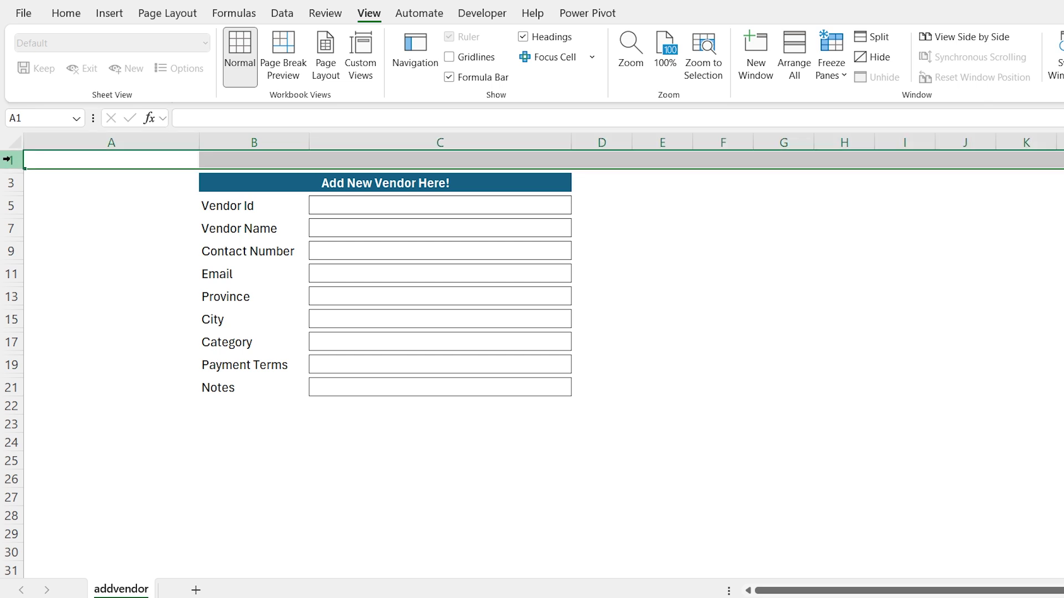
right_click(9, 161)
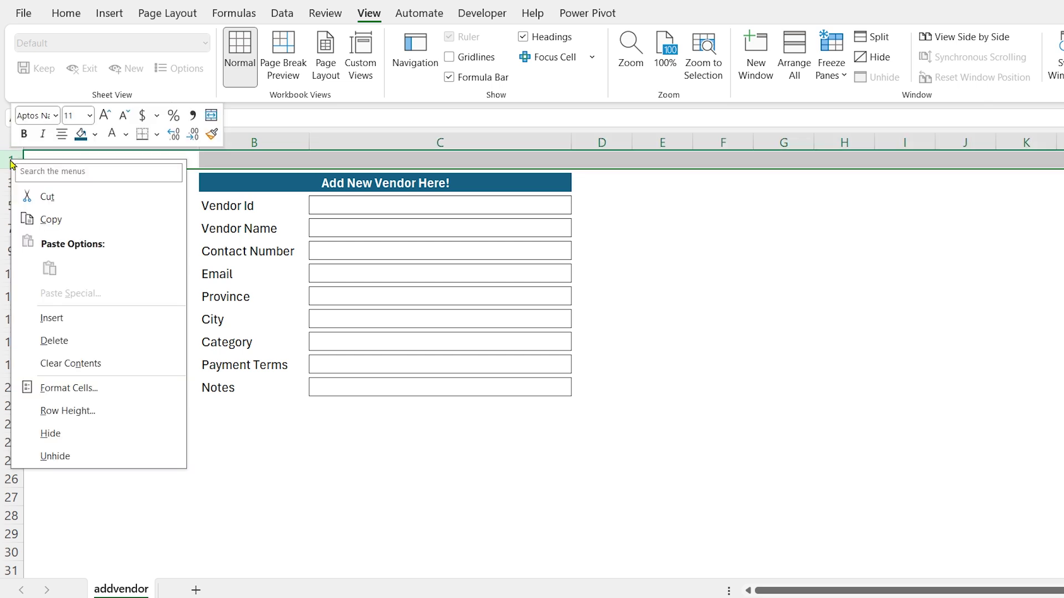
click(68, 411)
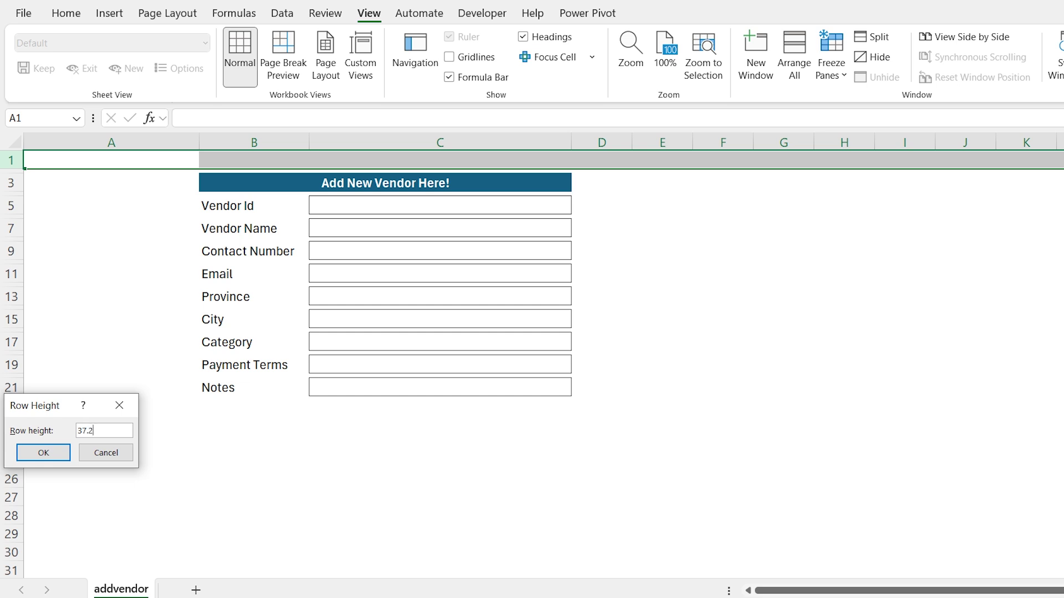
key(Return)
key(Down)
Make row 23 taller and select cell B23 beneath the form
key(Right)
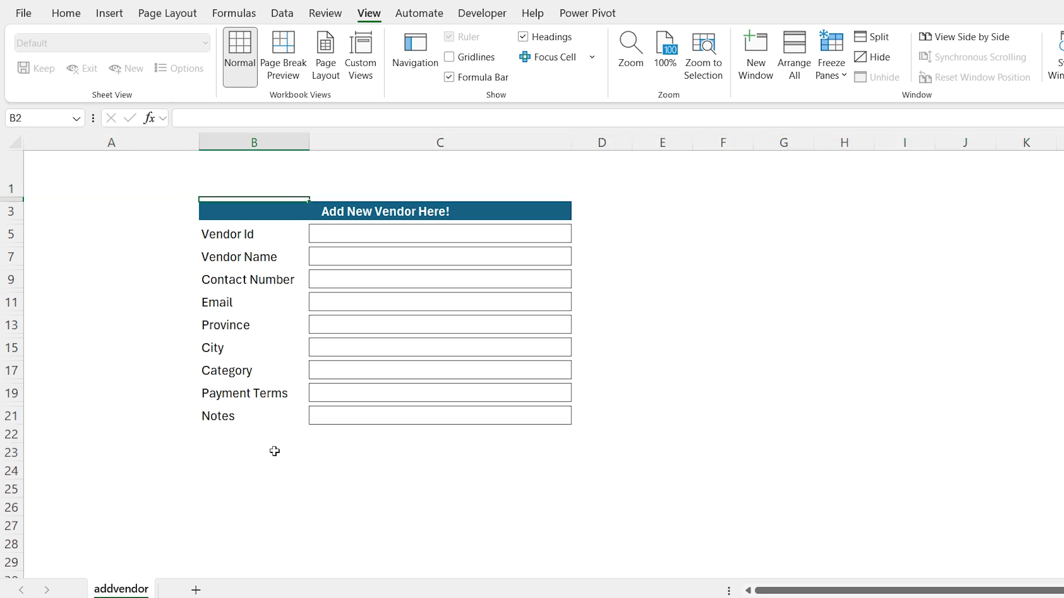
key(Down)
key(Down)
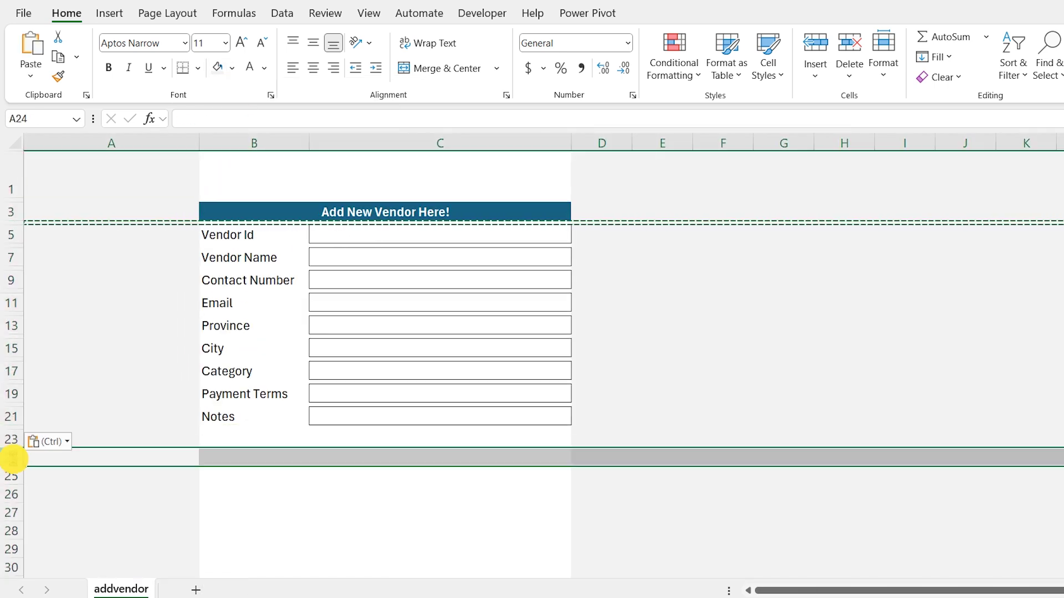
drag(9, 464, 12, 460)
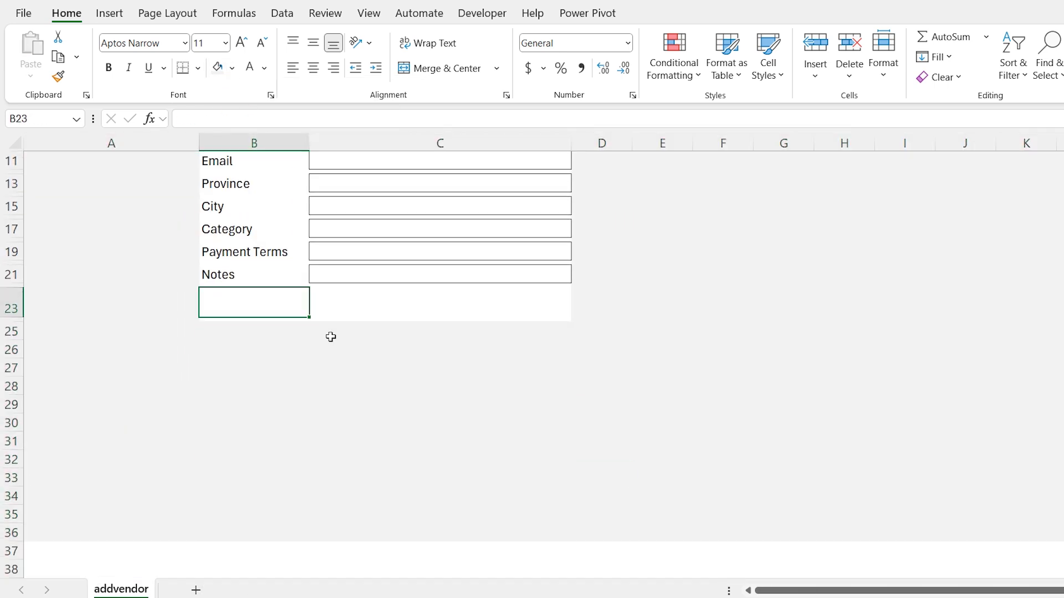
drag(254, 445, 601, 445)
key(shift+Left)
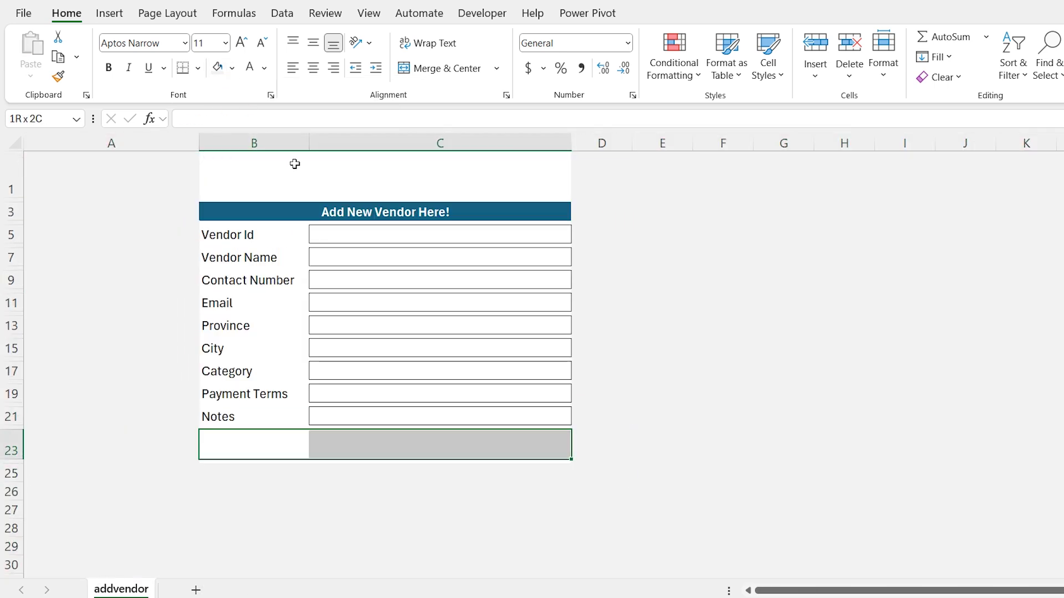
key(Left)
key(Right)
key(Right)
key(Right)
key(Left)
key(Left)
click(109, 12)
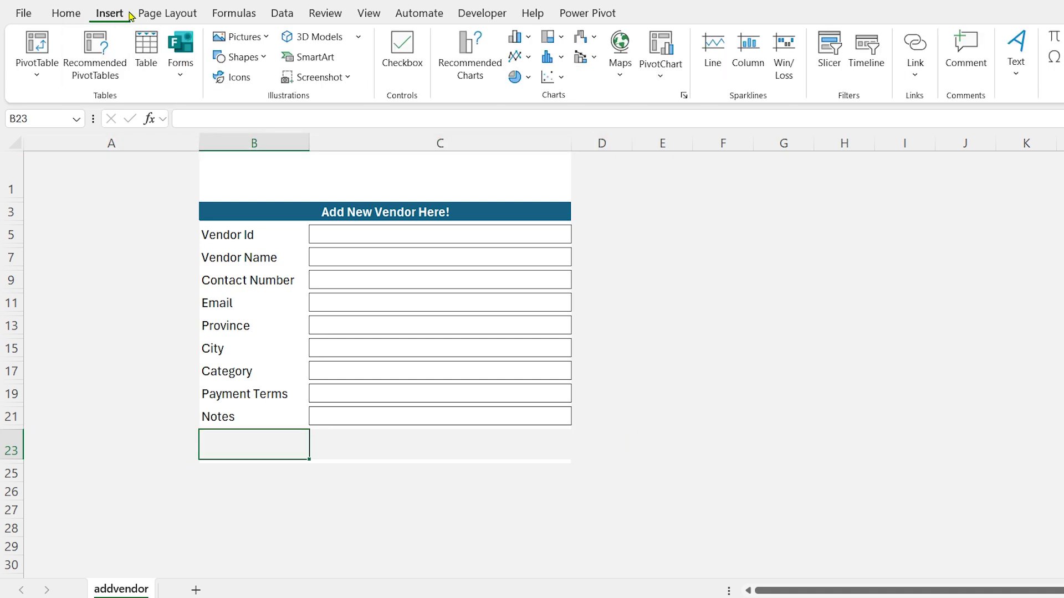
Draw a rectangle in row 23 and size it 0.24 by 0.84 inches
click(260, 57)
click(277, 99)
drag(361, 437, 453, 529)
click(722, 392)
click(423, 468)
click(1035, 43)
text(.24)
key(Return)
click(1035, 68)
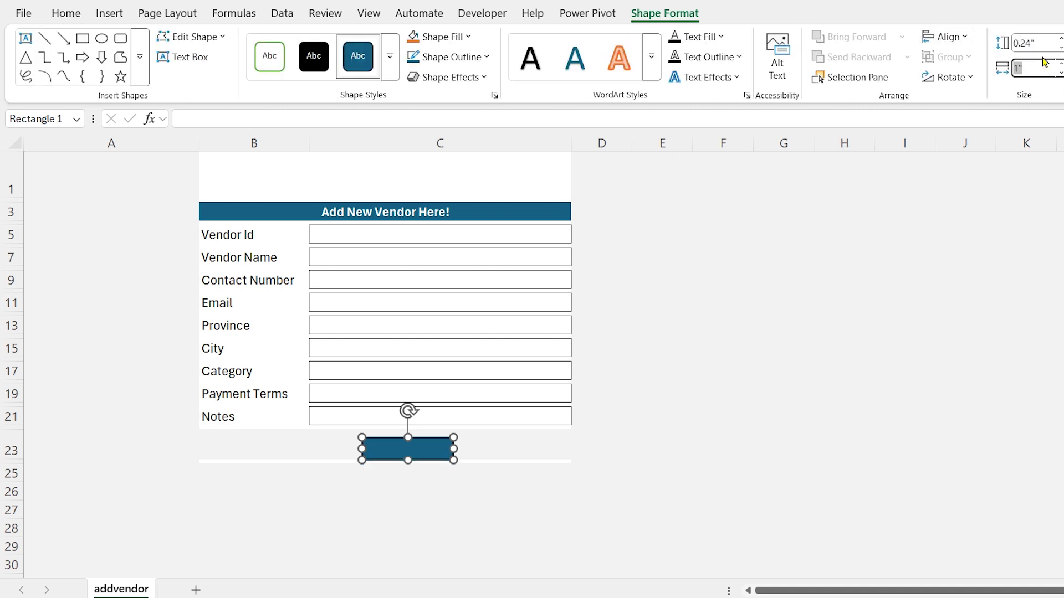
text(.84)
key(Return)
Duplicate the bar into four copies placed side by side, all selected
drag(399, 449, 330, 454)
drag(460, 446, 422, 453)
drag(555, 444, 513, 445)
shift+click(447, 455)
shift+click(371, 447)
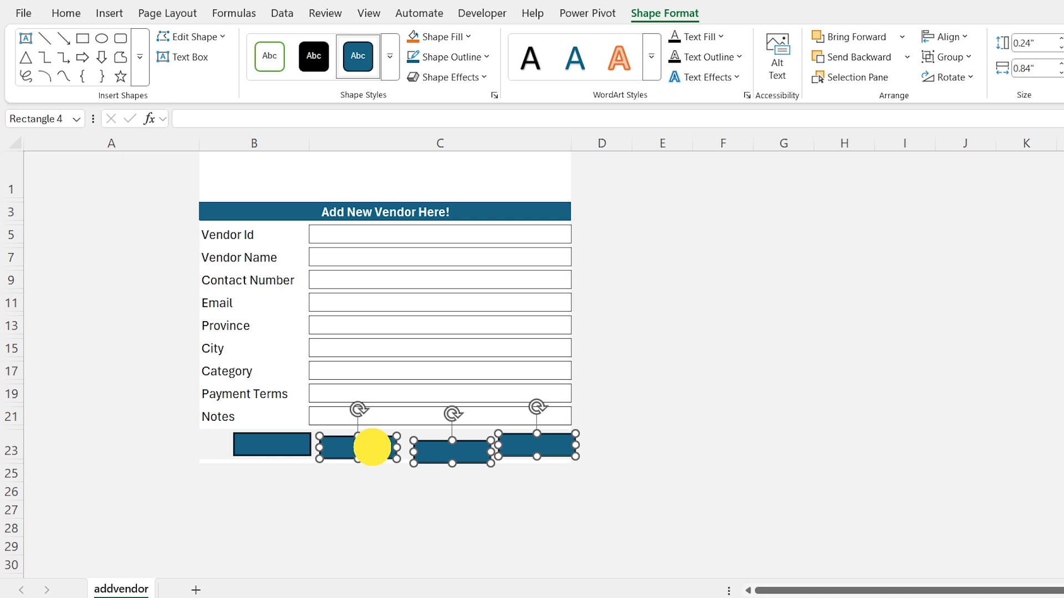
shift+click(280, 445)
key(Left)
key(Left)
key(Left)
key(Left)
key(Left)
key(Left)
key(Left)
key(Left)
key(Left)
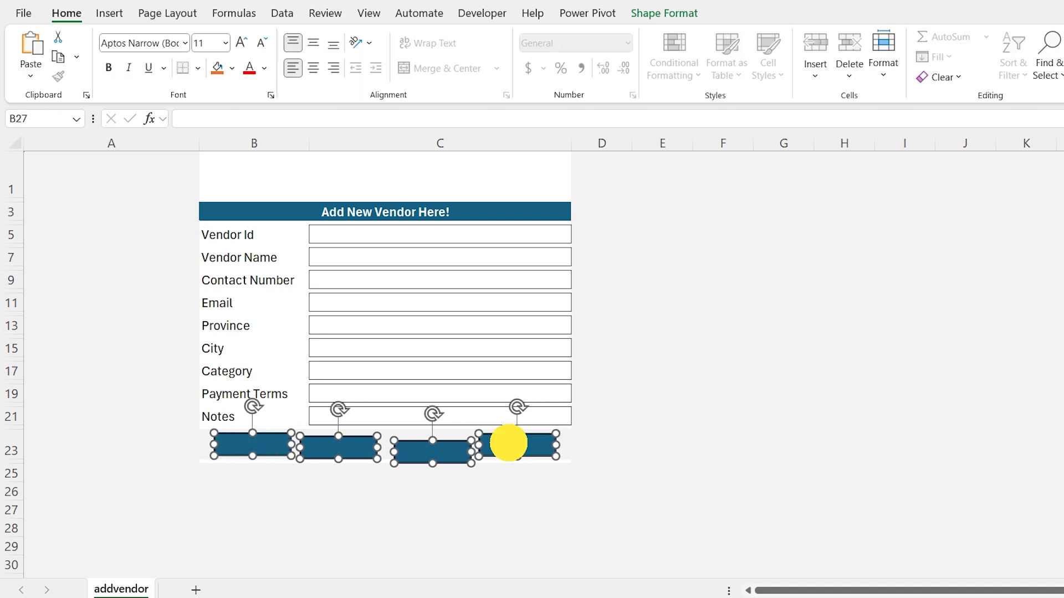
Align the four bars' tops and distribute them evenly horizontally
click(661, 13)
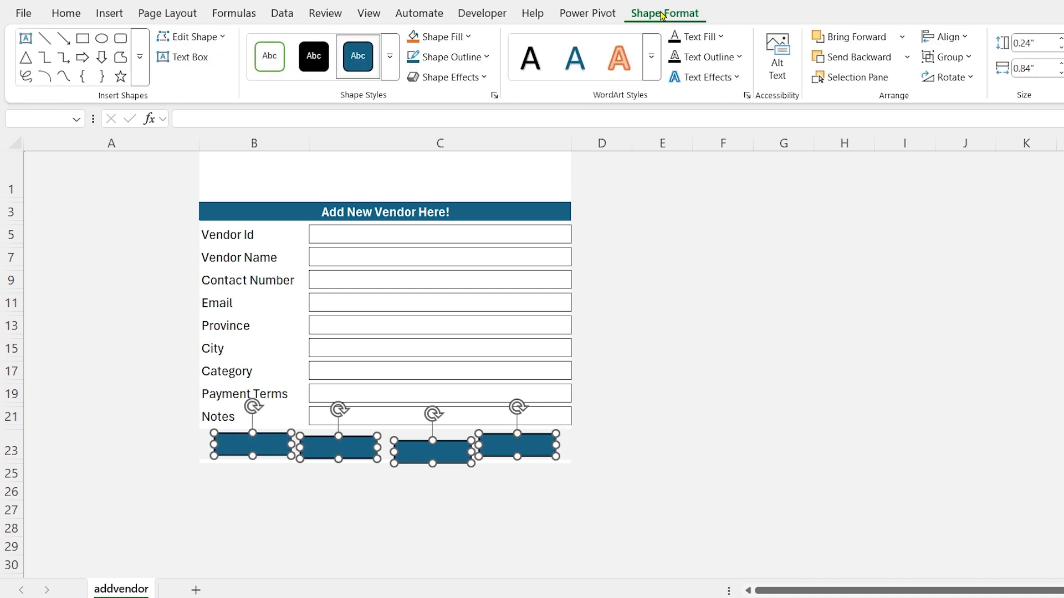
click(943, 36)
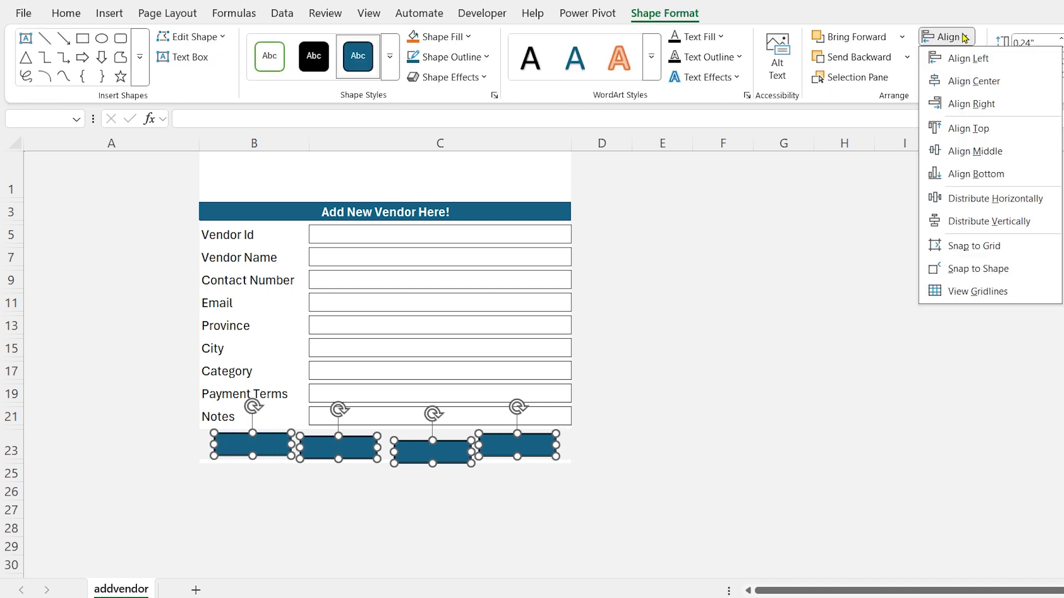
click(962, 128)
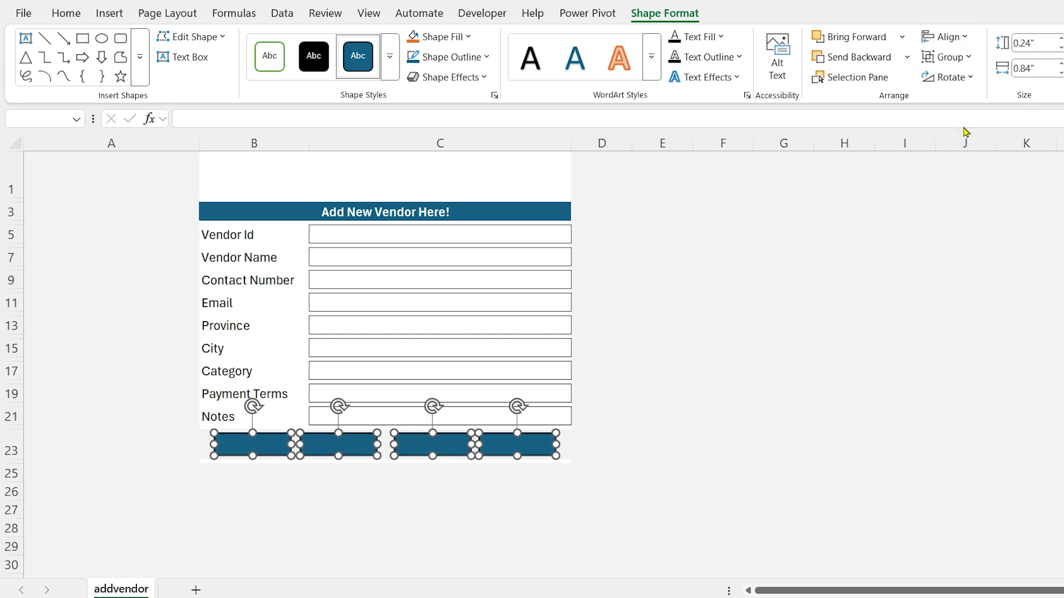
click(971, 34)
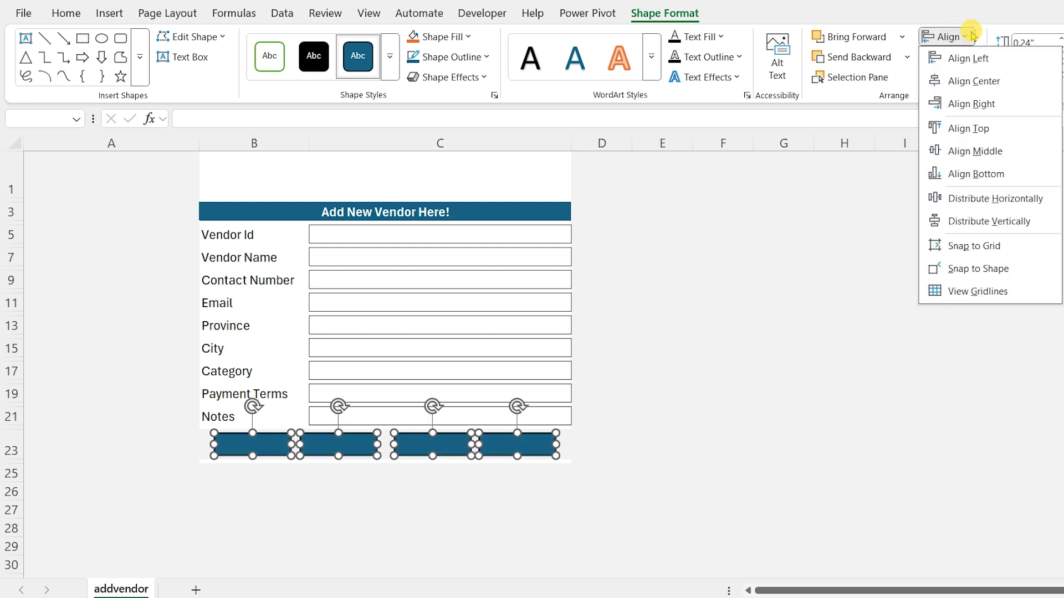
click(953, 199)
key(Right)
Colour the four bars dark green, orange, light blue and purple with shape styles
click(375, 510)
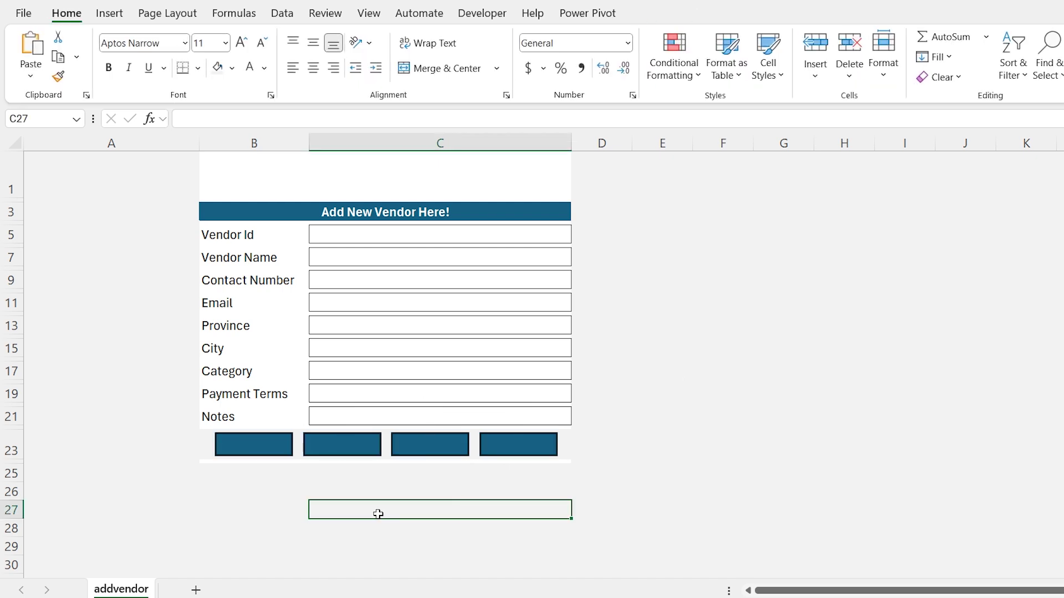
click(254, 444)
click(665, 12)
click(391, 56)
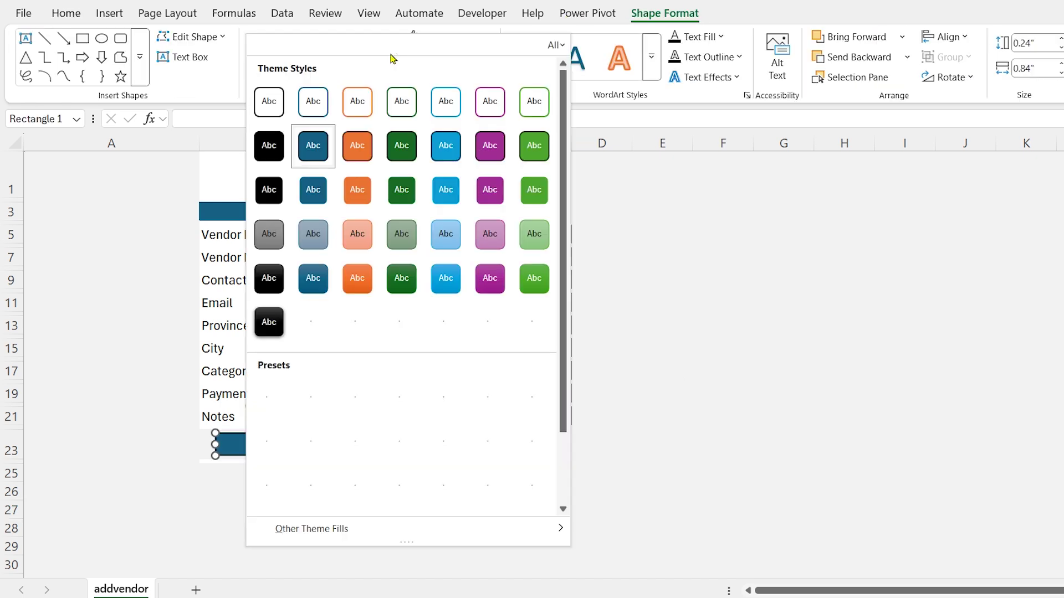
click(400, 146)
click(340, 444)
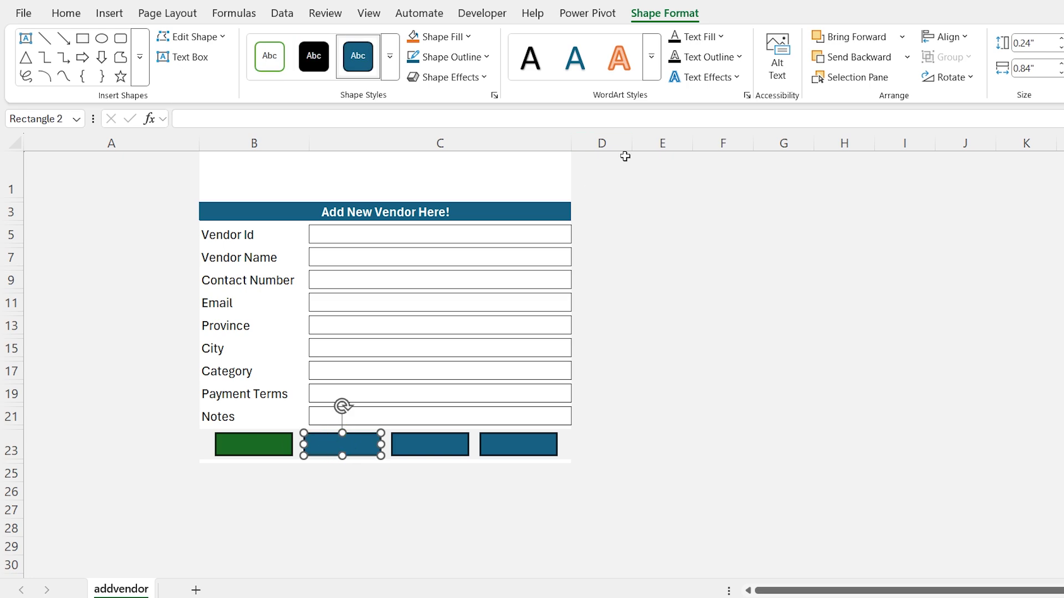
click(390, 56)
click(357, 145)
click(430, 444)
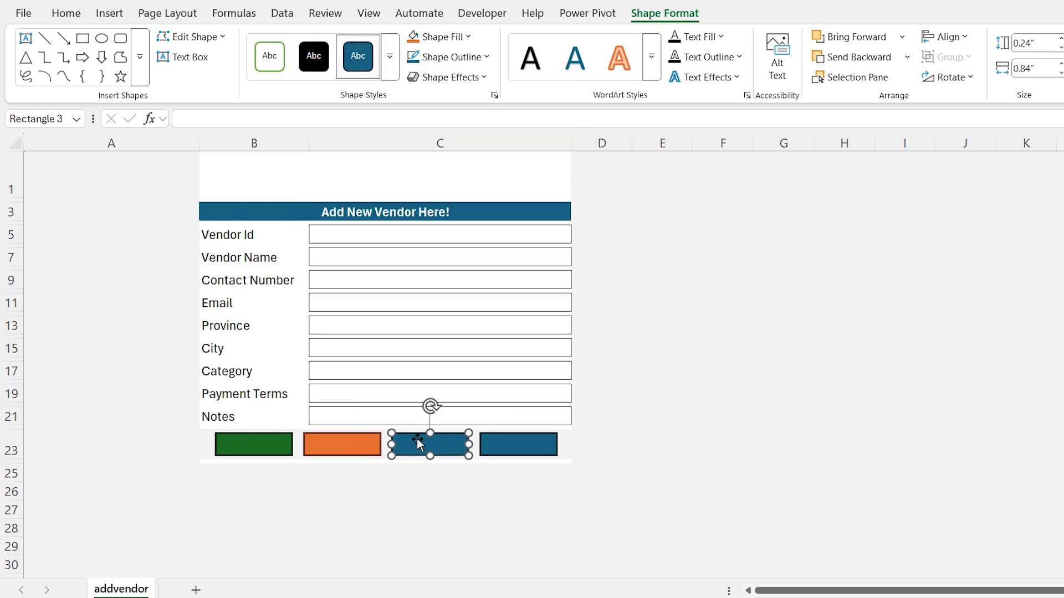
click(390, 56)
click(445, 145)
click(506, 444)
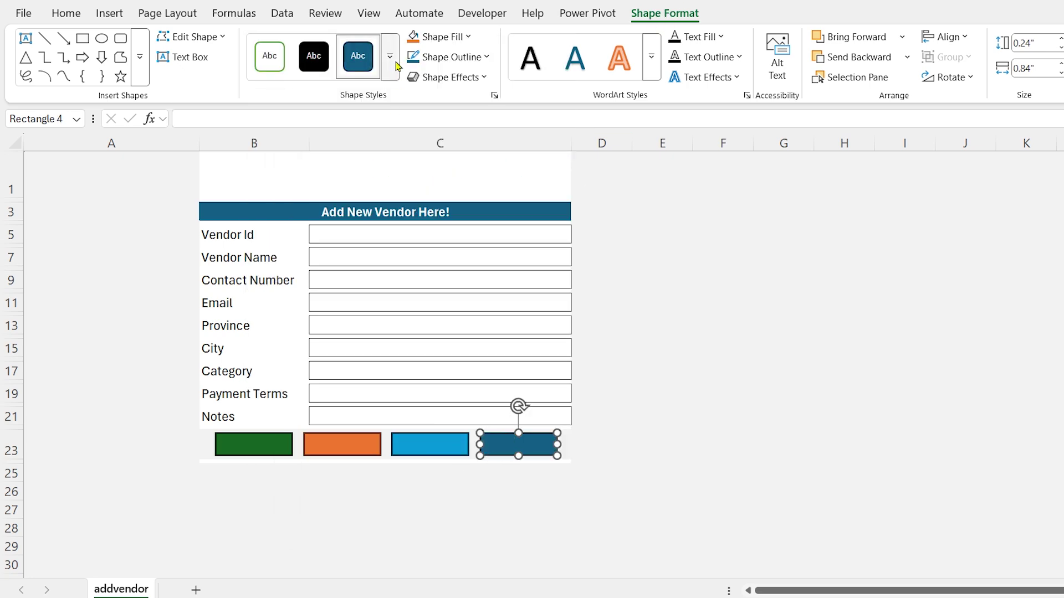
click(394, 61)
click(490, 145)
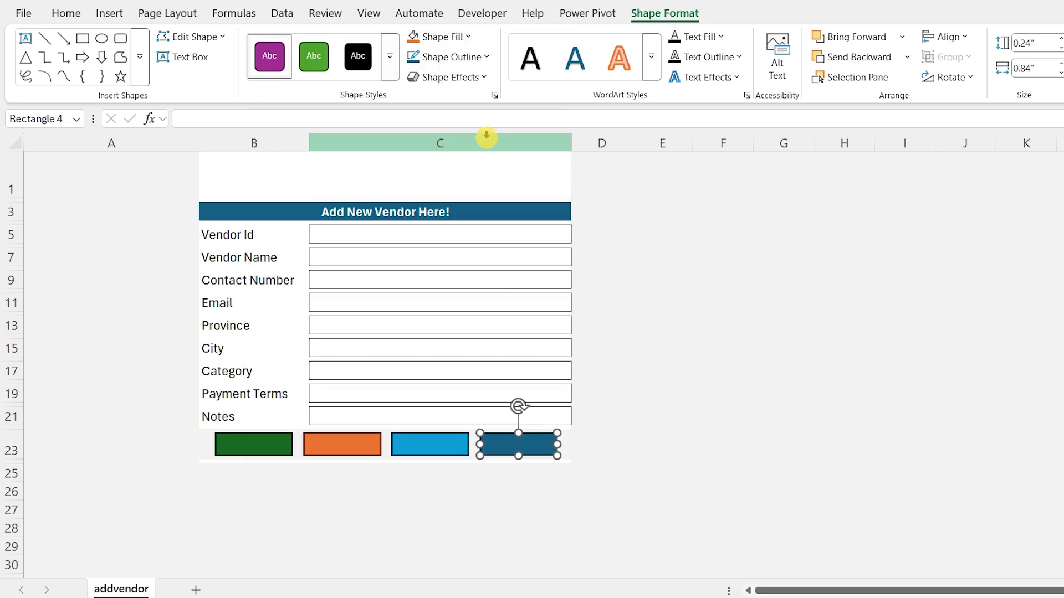
Label the green bar 'Add' and the orange bar 'Search', both centred
click(269, 444)
text(Add)
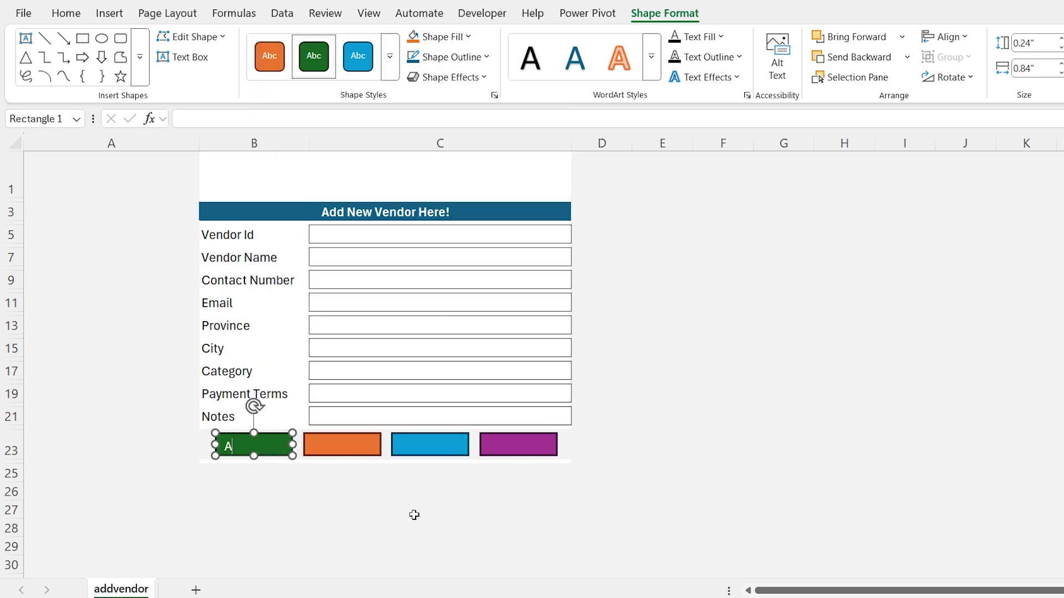
click(66, 13)
click(313, 68)
click(313, 42)
click(342, 445)
text(Search)
click(313, 68)
click(313, 43)
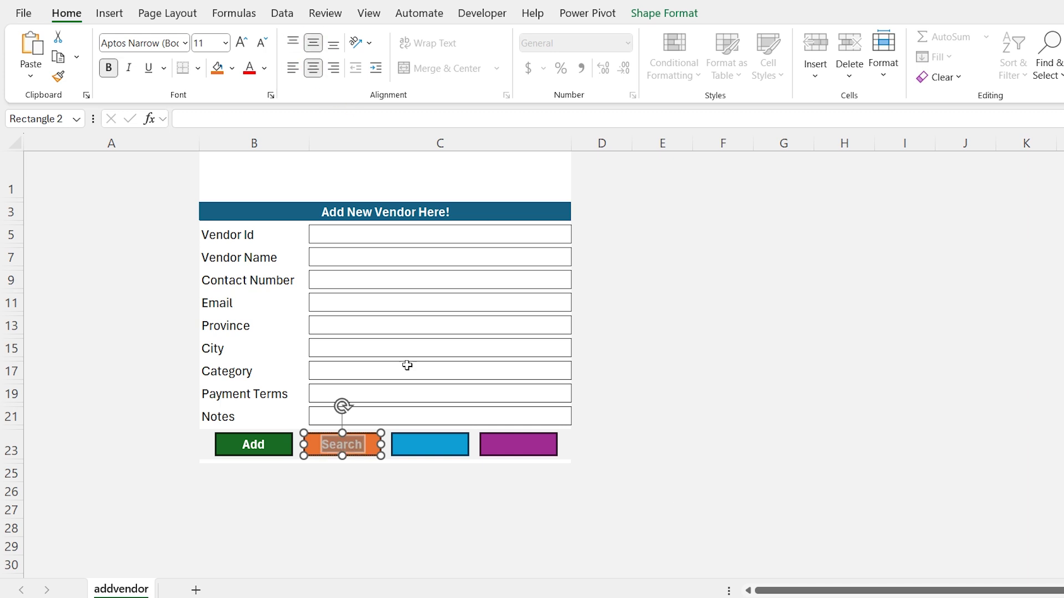
Centre the Update label on the blue bar and label the purple bar 'Clear', centred
click(430, 444)
click(313, 68)
click(313, 43)
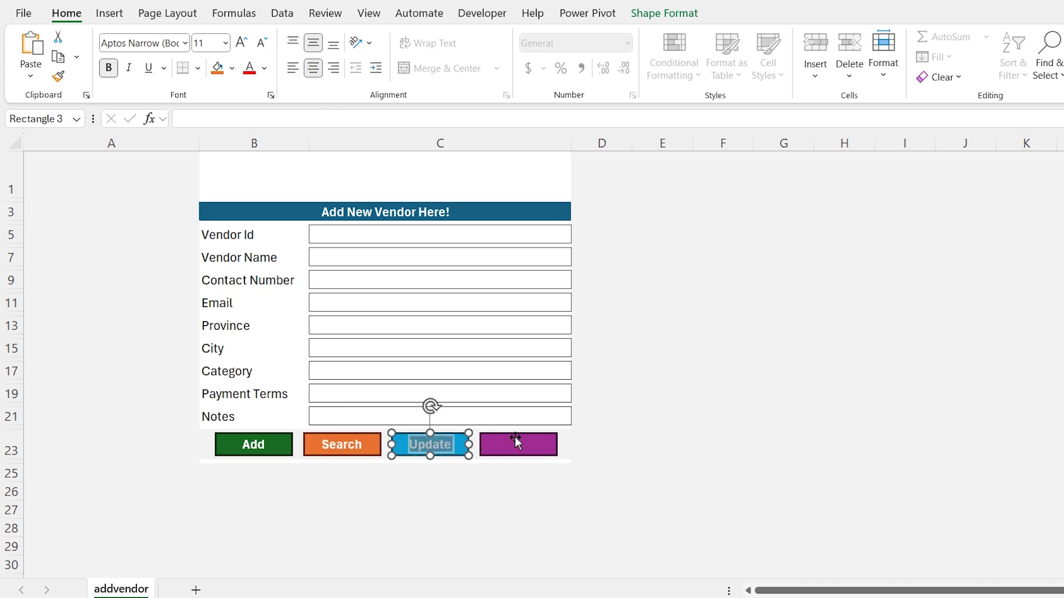
click(515, 444)
text(Clear)
click(313, 43)
click(313, 67)
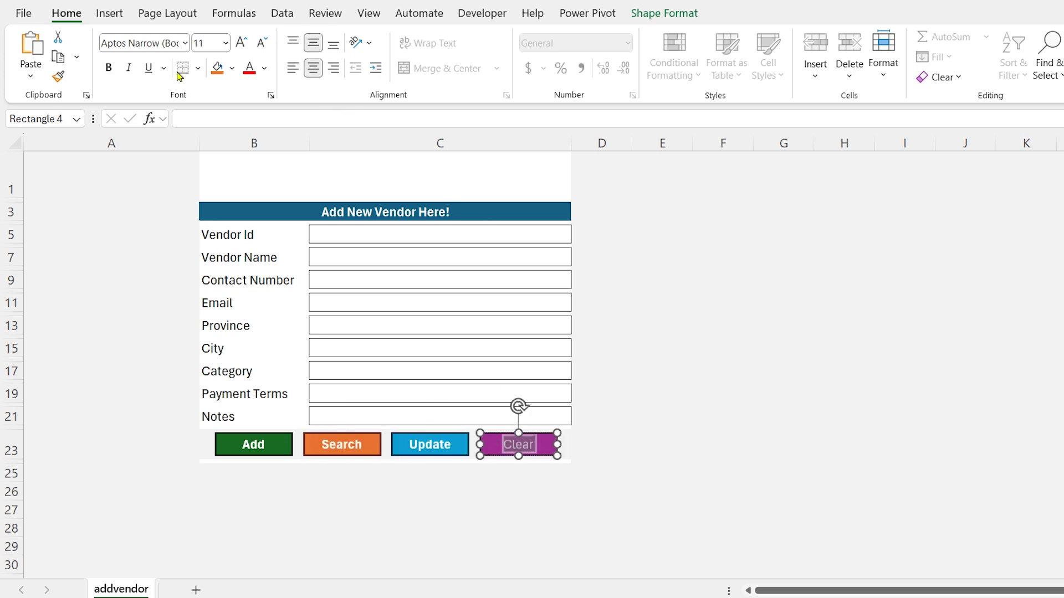
click(251, 171)
click(109, 12)
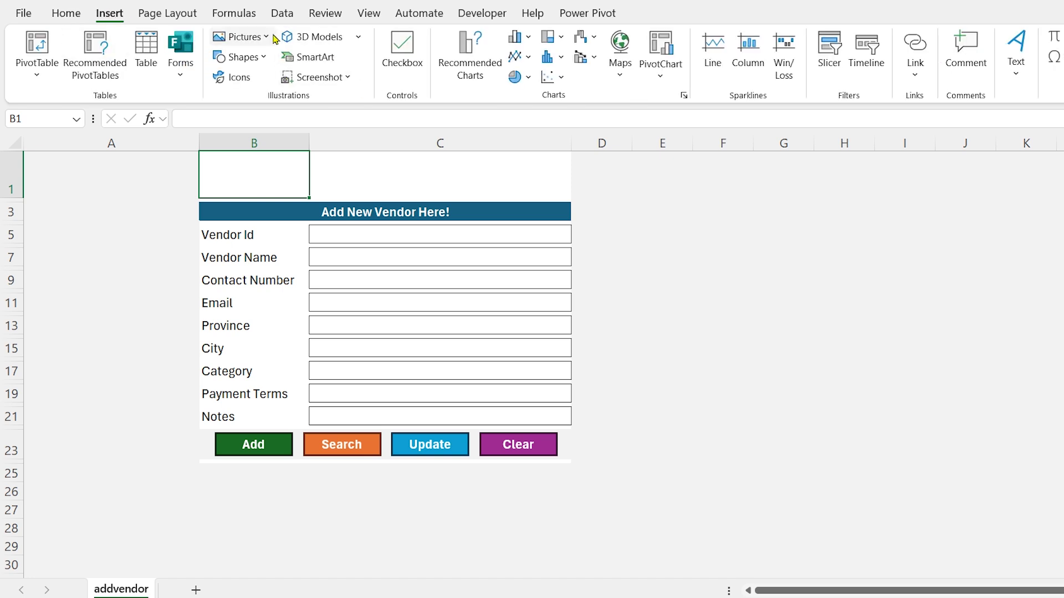
Draw a 0.34 by 2.42 inch rectangle and place it at B1
click(239, 56)
click(275, 102)
click(262, 160)
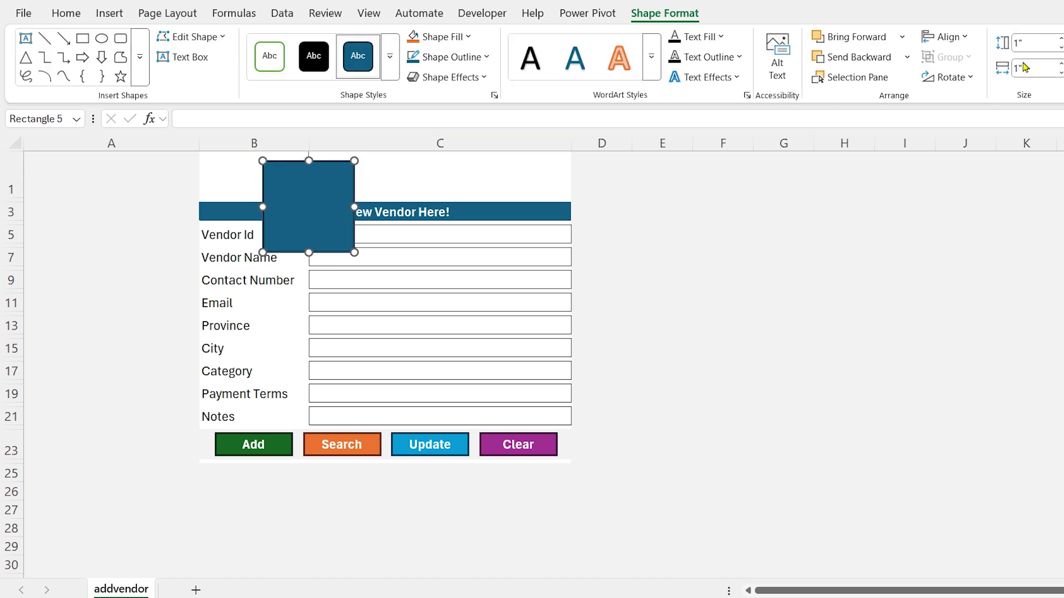
click(1032, 46)
text(0.34)
key(Tab)
text(2)
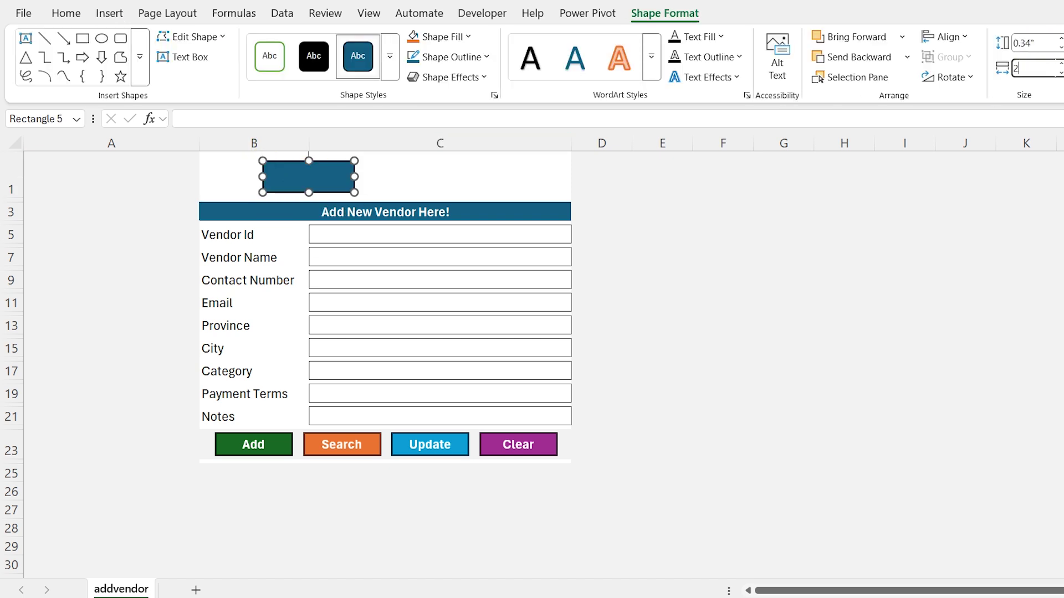
text(.42)
key(Return)
drag(336, 177, 275, 174)
Title the banner 'Data Universe Bi' in Cambria, middle- and left-aligned, then open Icons
text(Data Universe Bi)
key(ctrl+a)
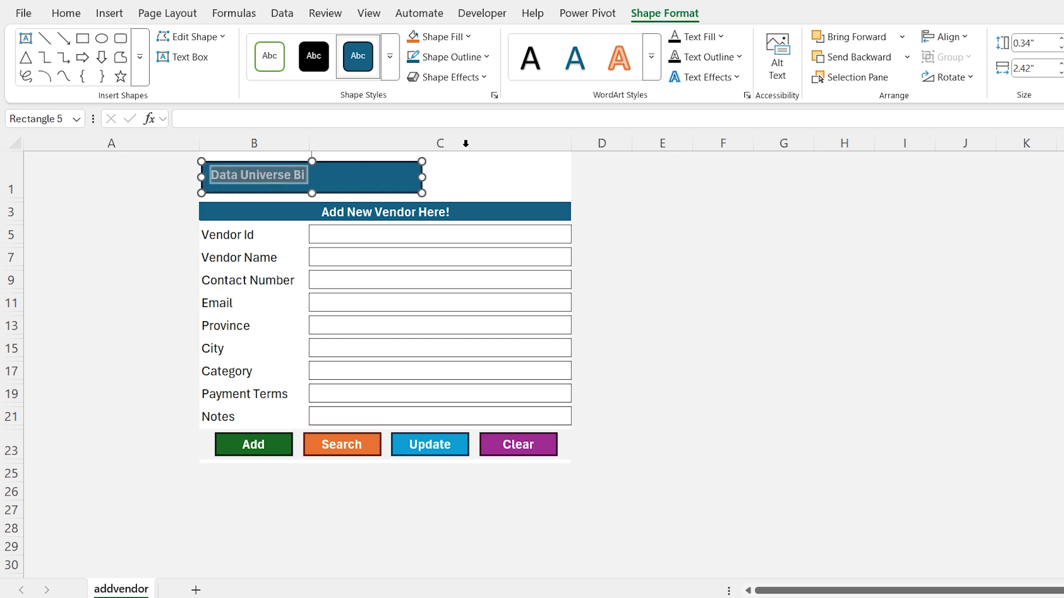
click(66, 12)
click(143, 41)
text(Cambria)
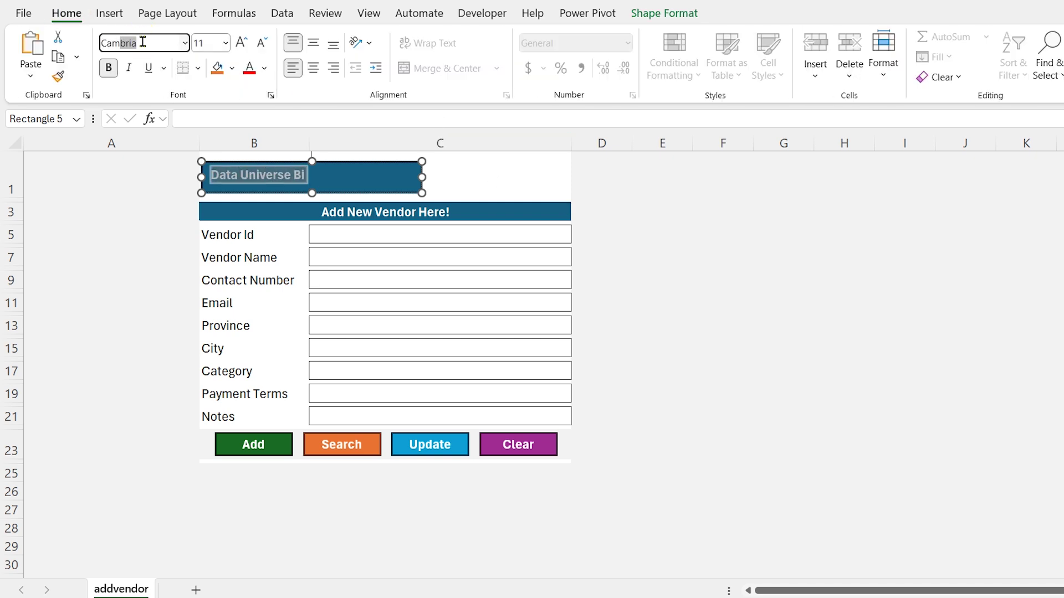
key(Return)
click(313, 68)
click(313, 43)
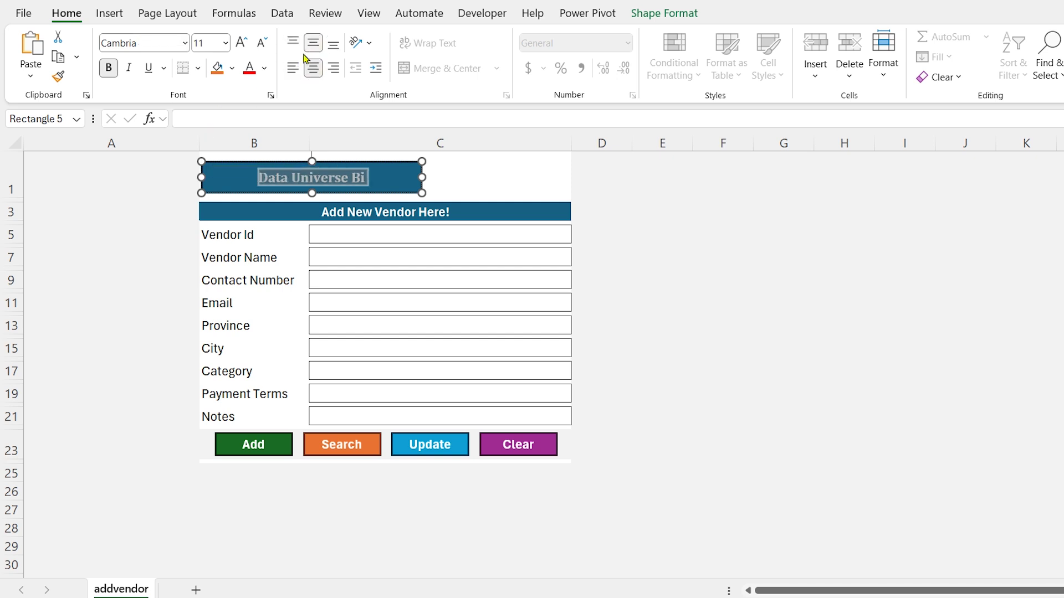
click(292, 68)
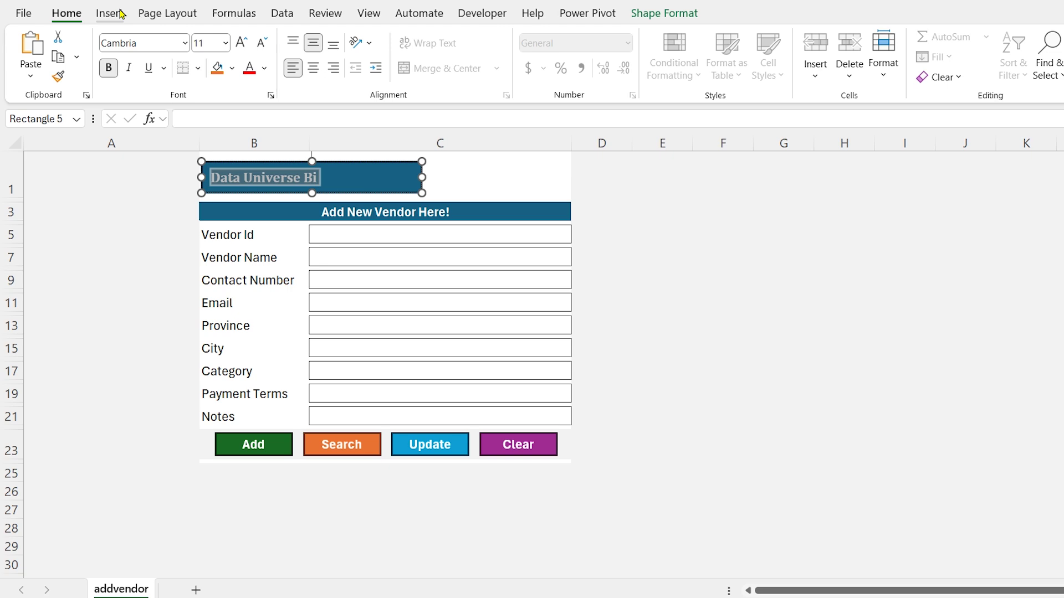
click(120, 13)
click(239, 74)
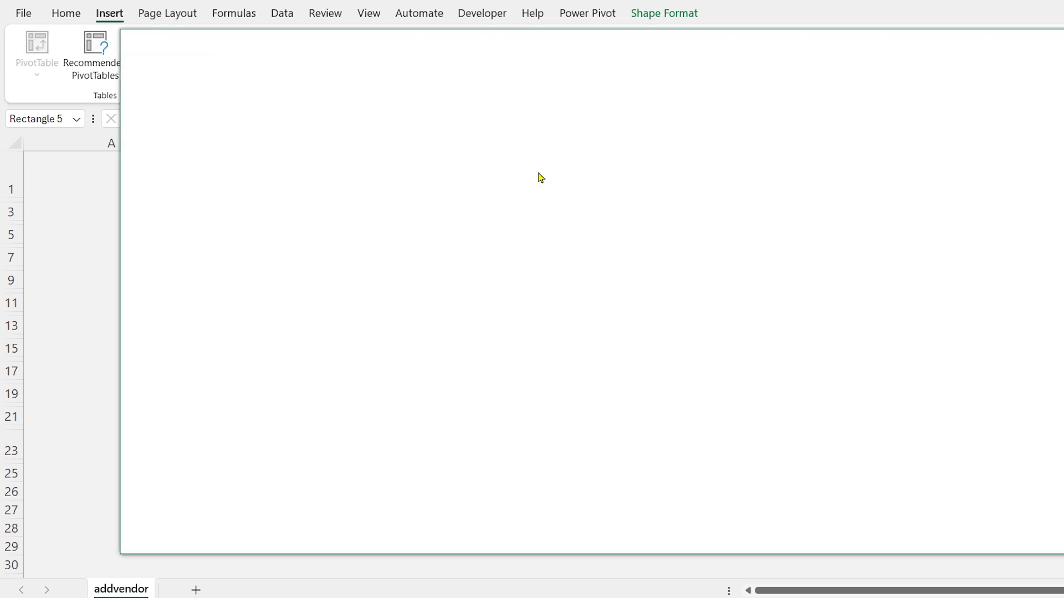
Insert a 0.35-inch truck icon at the banner's right end and fill it white
text(truck)
click(616, 215)
click(913, 529)
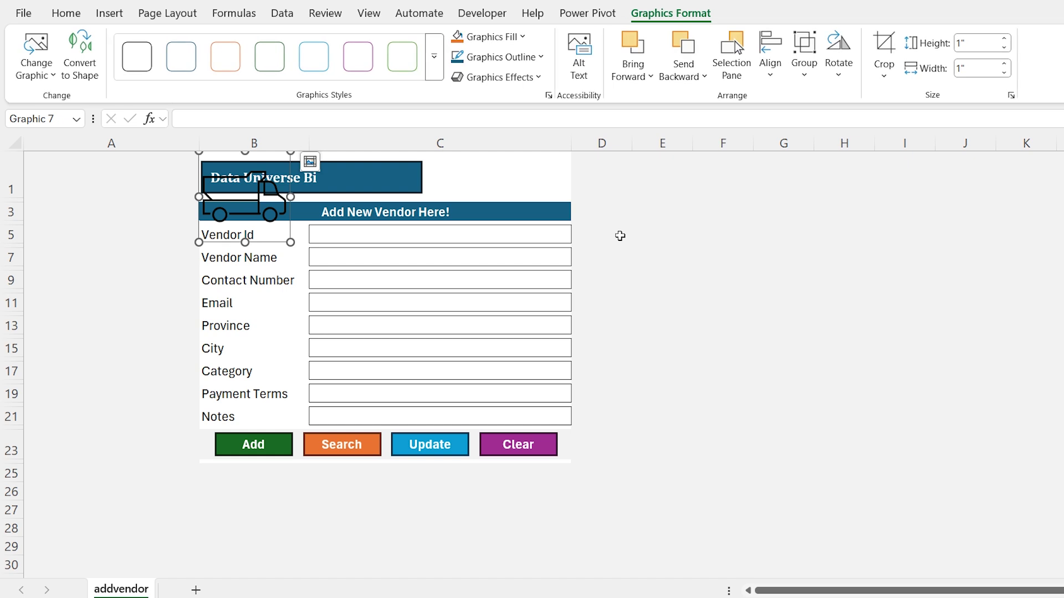
click(975, 42)
text(0.35)
key(Return)
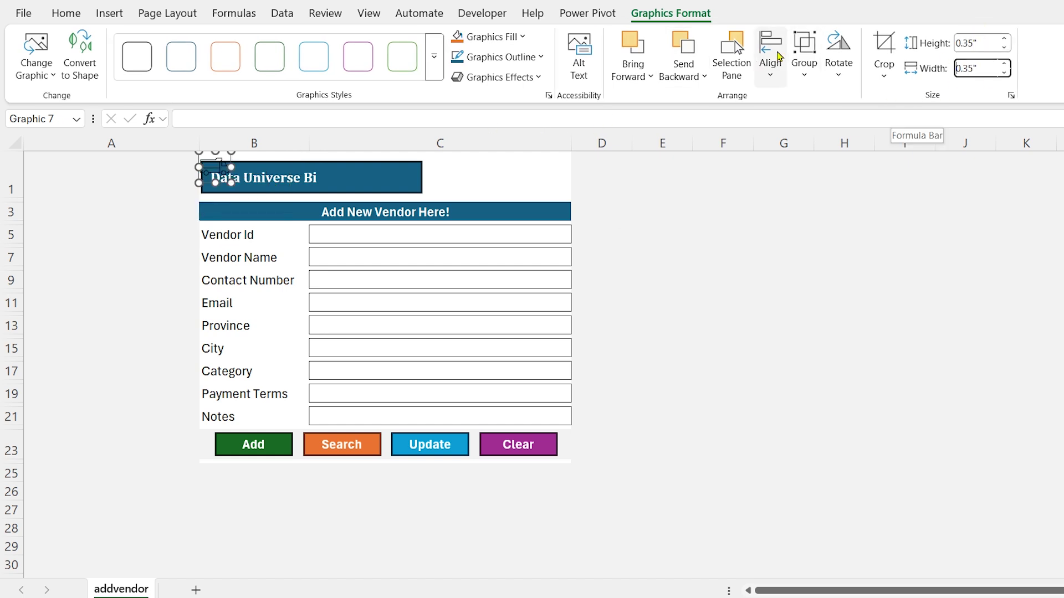
drag(217, 167, 373, 190)
click(670, 13)
click(488, 36)
click(404, 179)
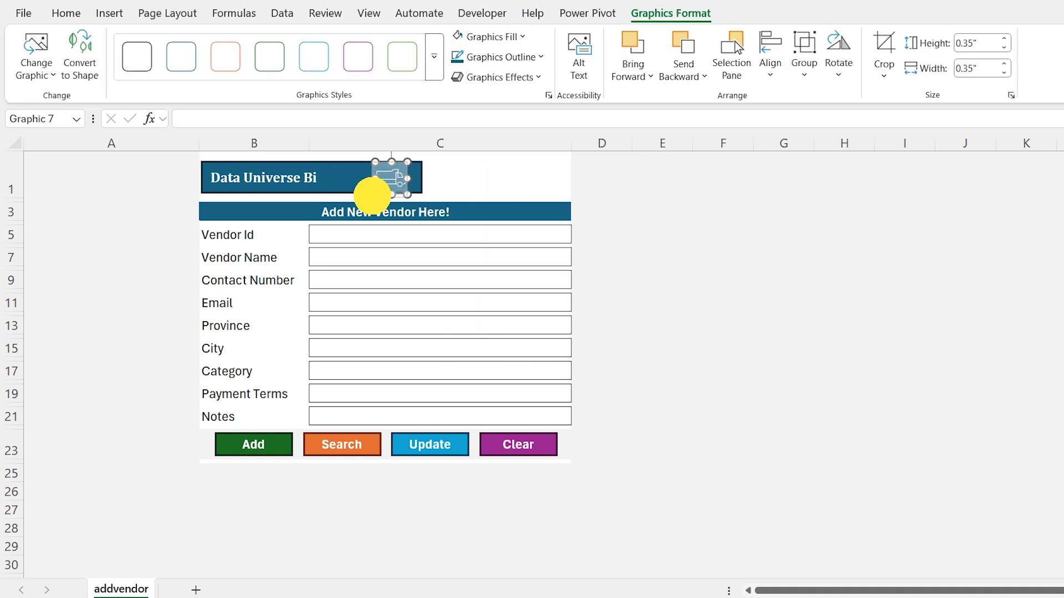
click(614, 213)
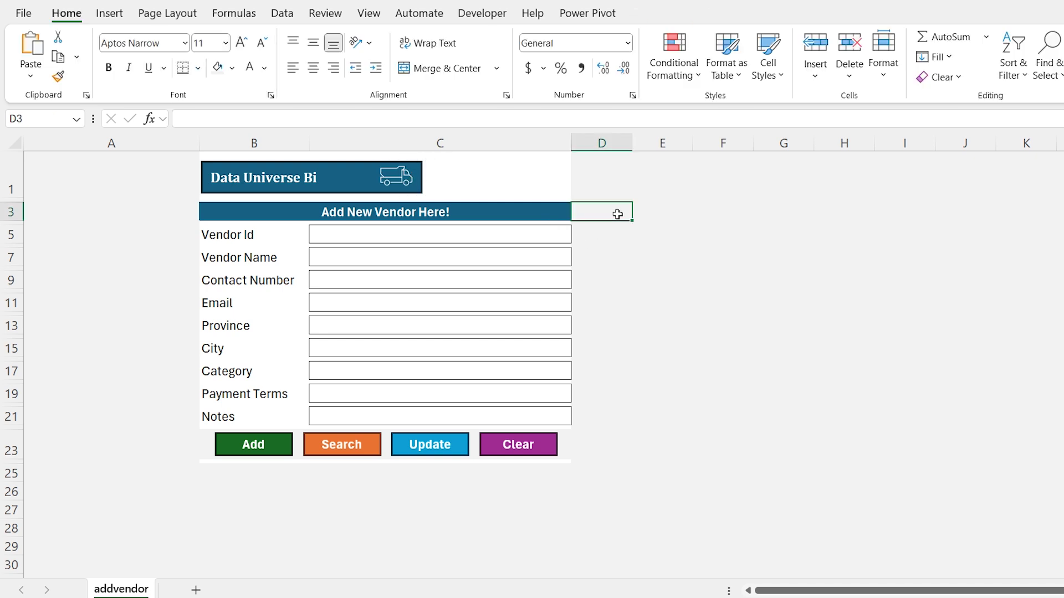
Set rows 5, 7, 9, 11, 13, 15, 17 and 19 to a row height of 21
drag(6, 222, 4, 233)
click(4, 235)
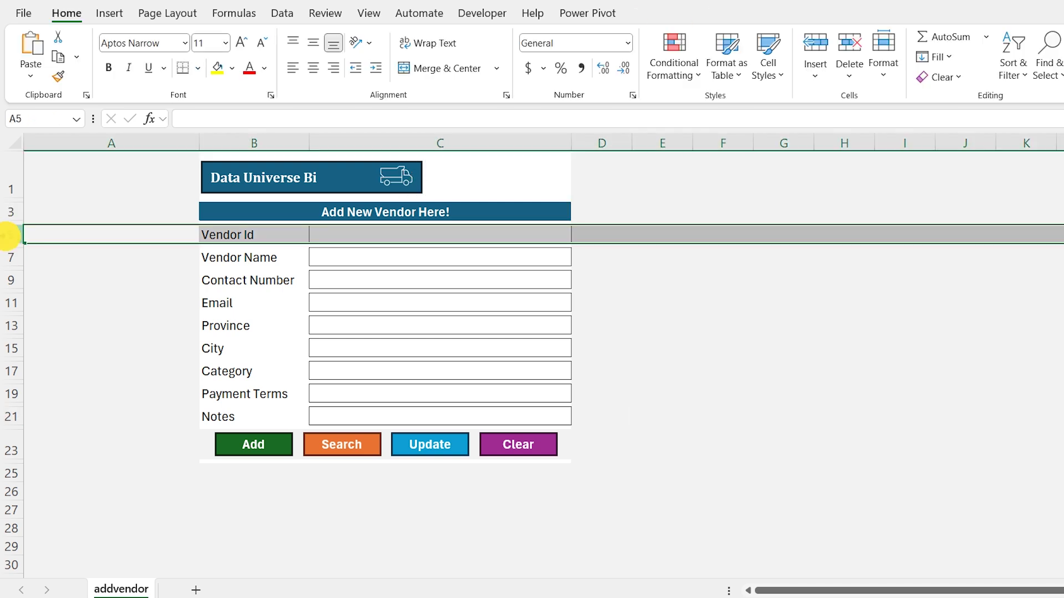
ctrl+click(11, 258)
ctrl+click(11, 280)
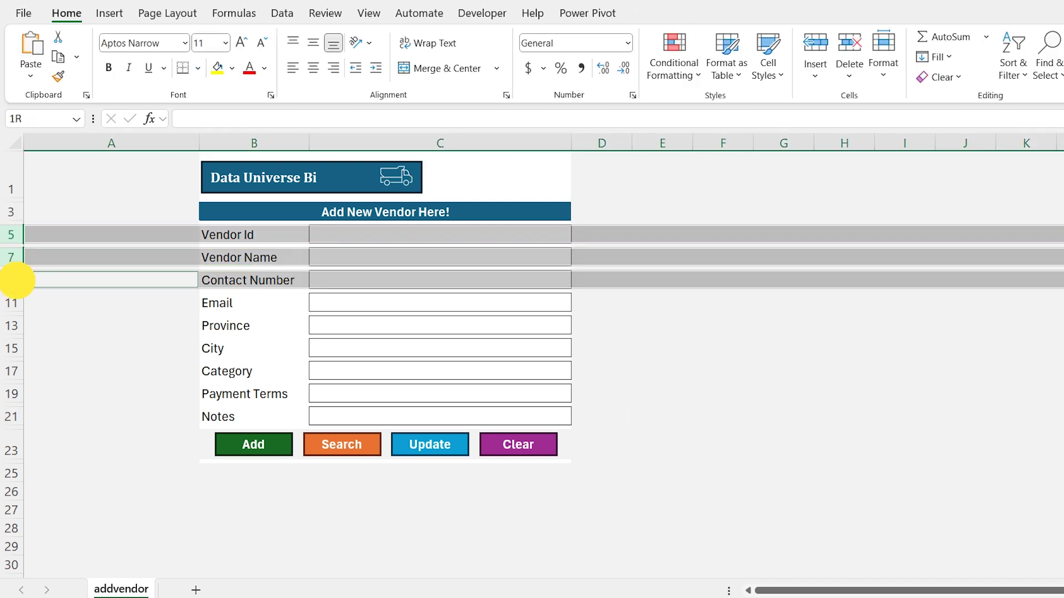
ctrl+click(11, 303)
ctrl+click(12, 324)
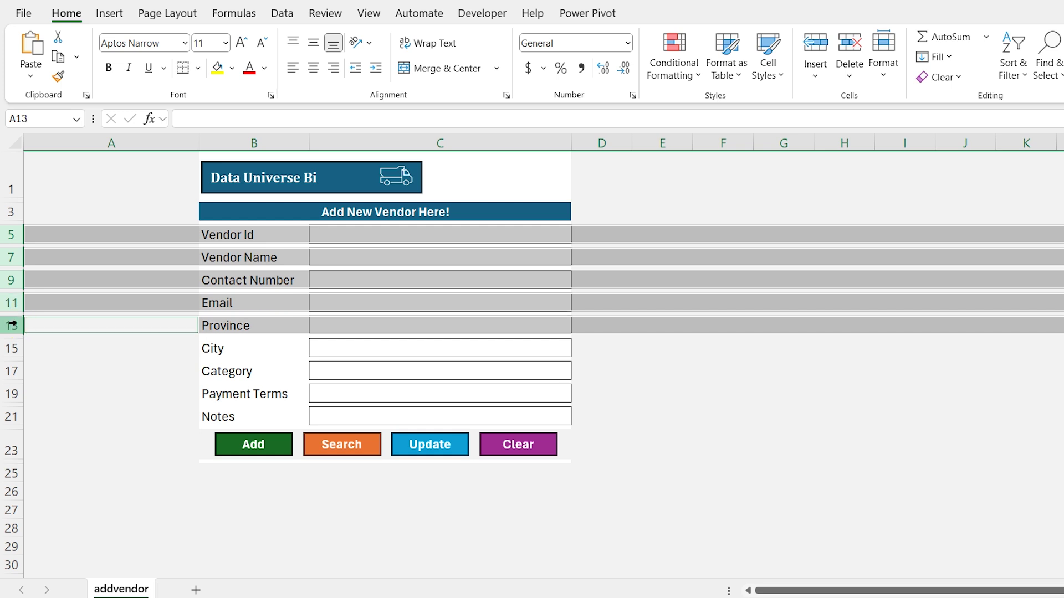
ctrl+click(10, 348)
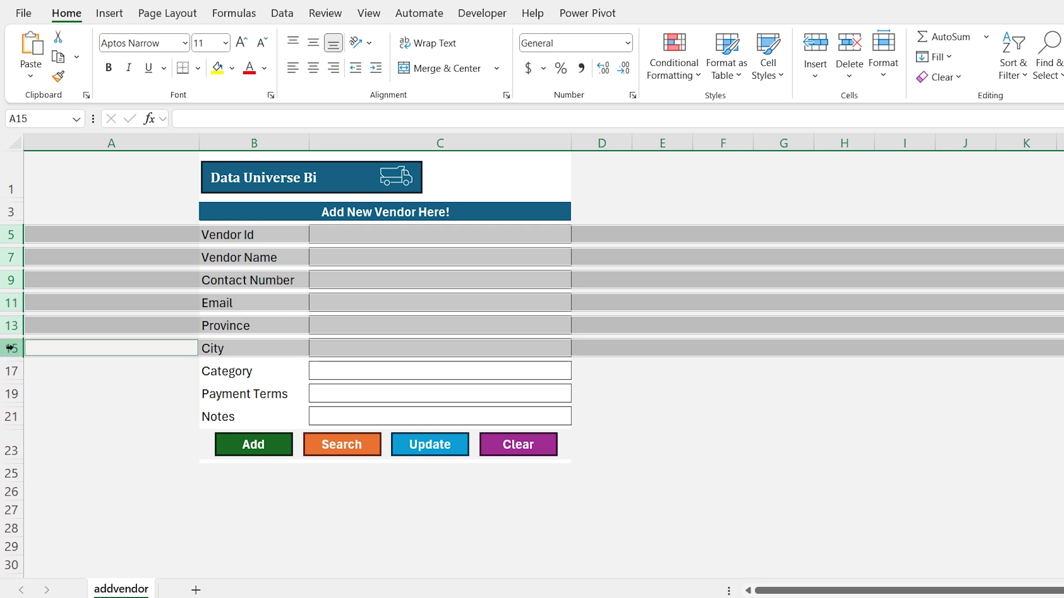
ctrl+click(10, 371)
ctrl+click(10, 393)
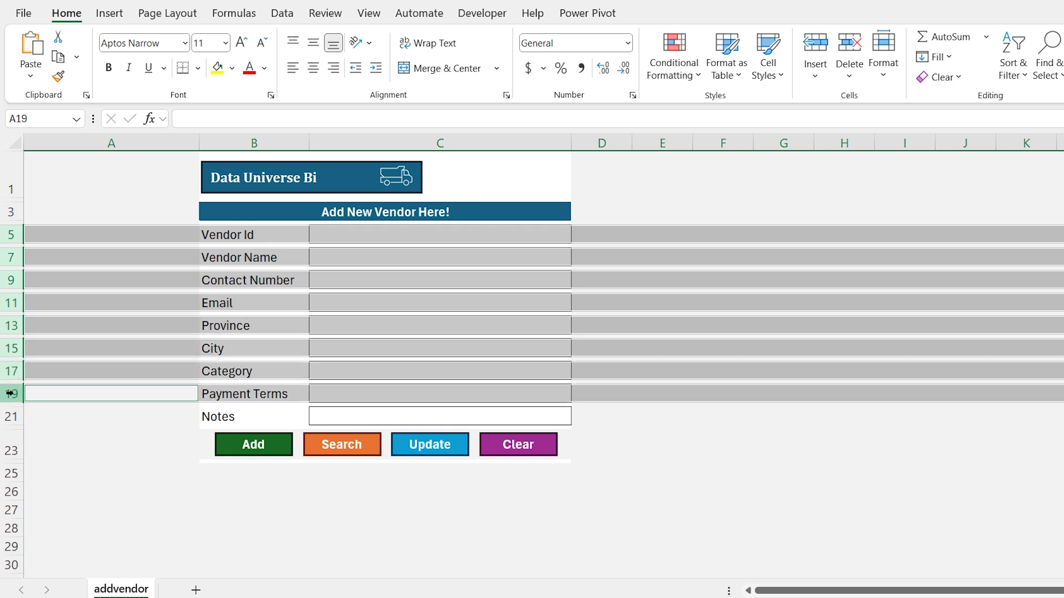
right_click(10, 394)
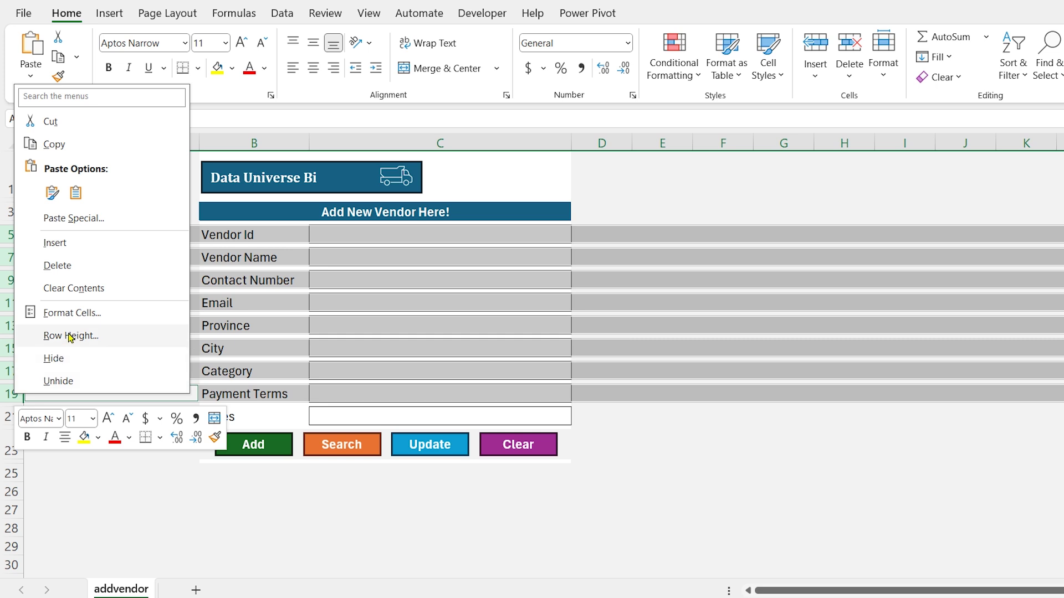
click(71, 336)
text(21)
key(Return)
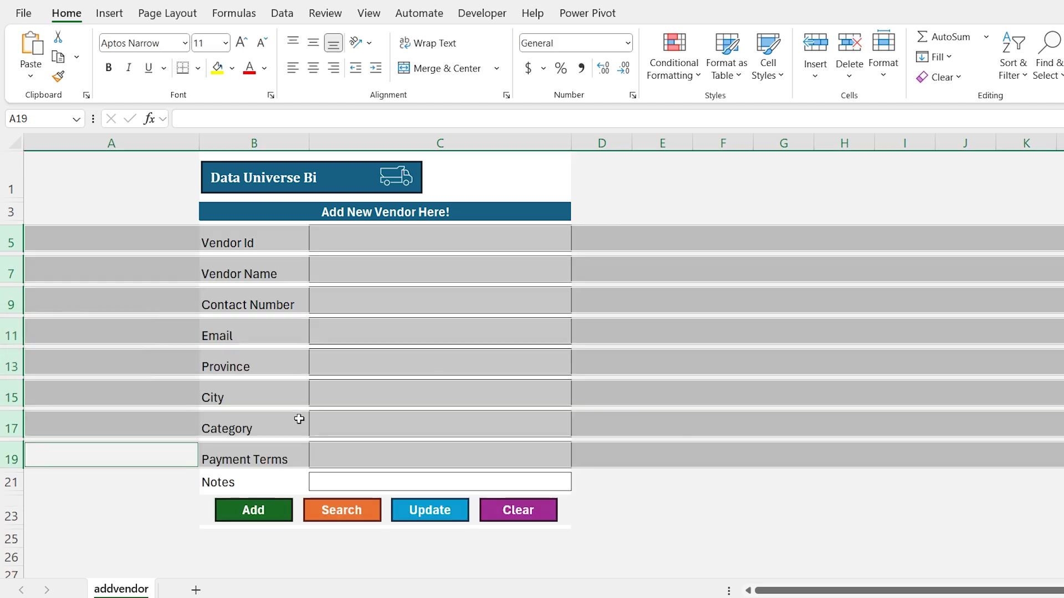
Make the Notes row 35 high and the button row 28 high
right_click(11, 482)
click(67, 424)
text(35)
key(Return)
right_click(22, 535)
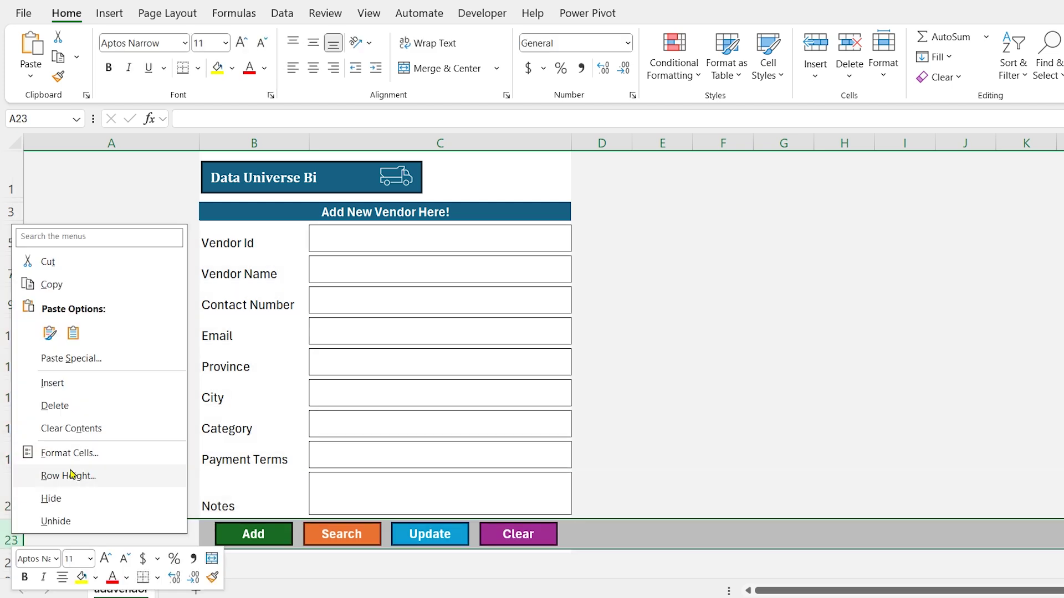
click(68, 476)
text(28)
key(Return)
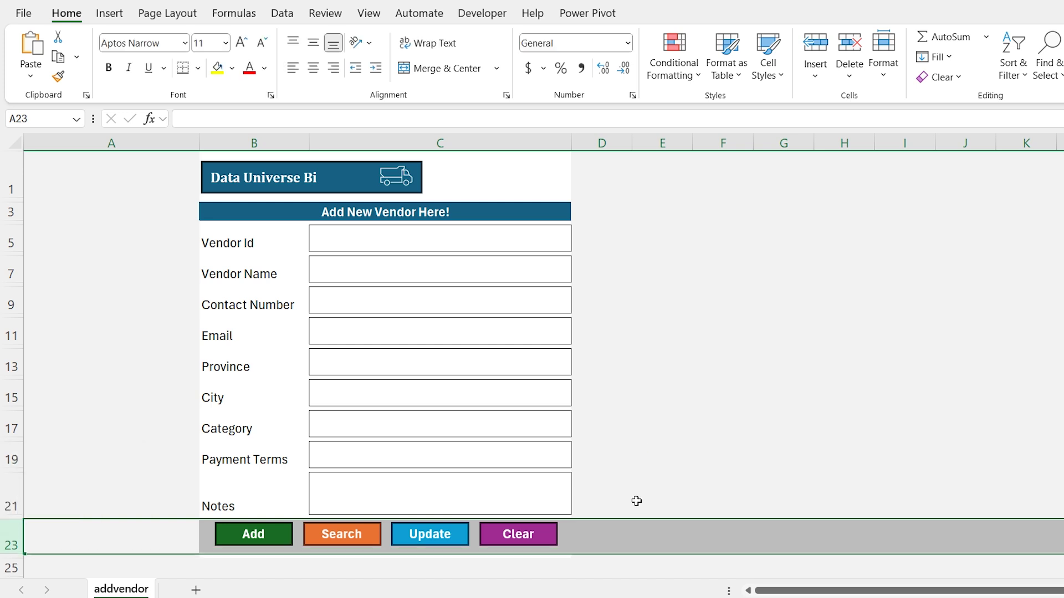
Move the Add, Search, Update and Clear buttons together down into row 23
click(274, 534)
ctrl+click(341, 534)
ctrl+click(430, 534)
ctrl+click(504, 534)
drag(504, 534, 502, 536)
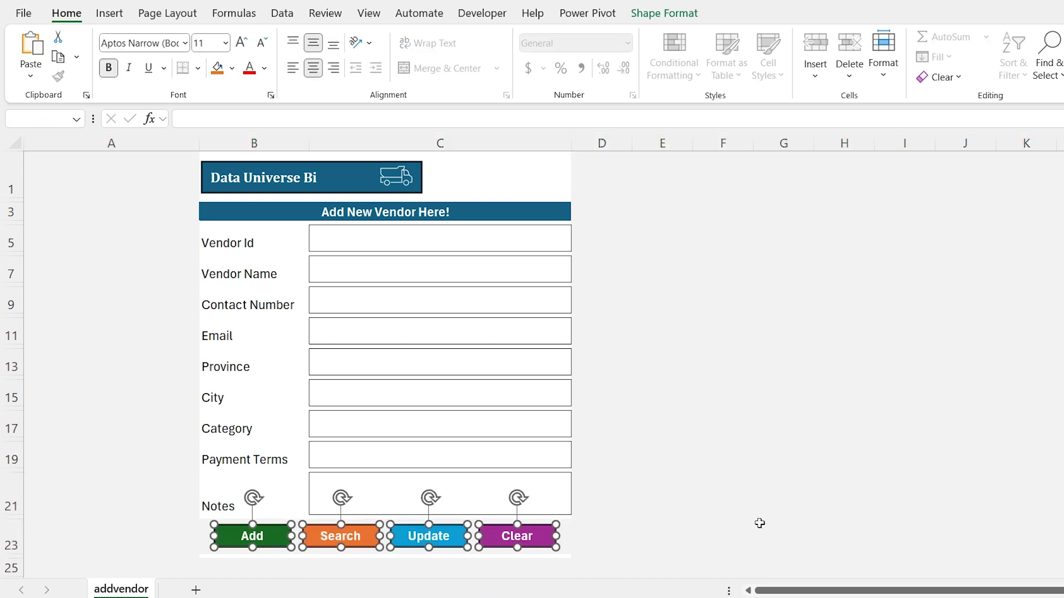
click(690, 430)
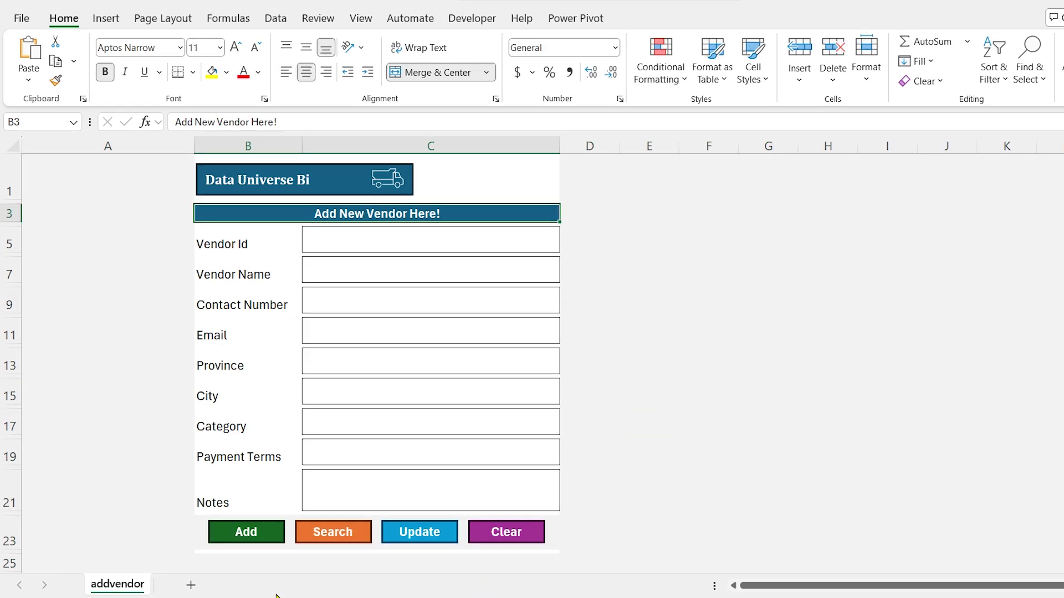
Add a sheet named vendors and paste the copied vendor table into it
click(190, 586)
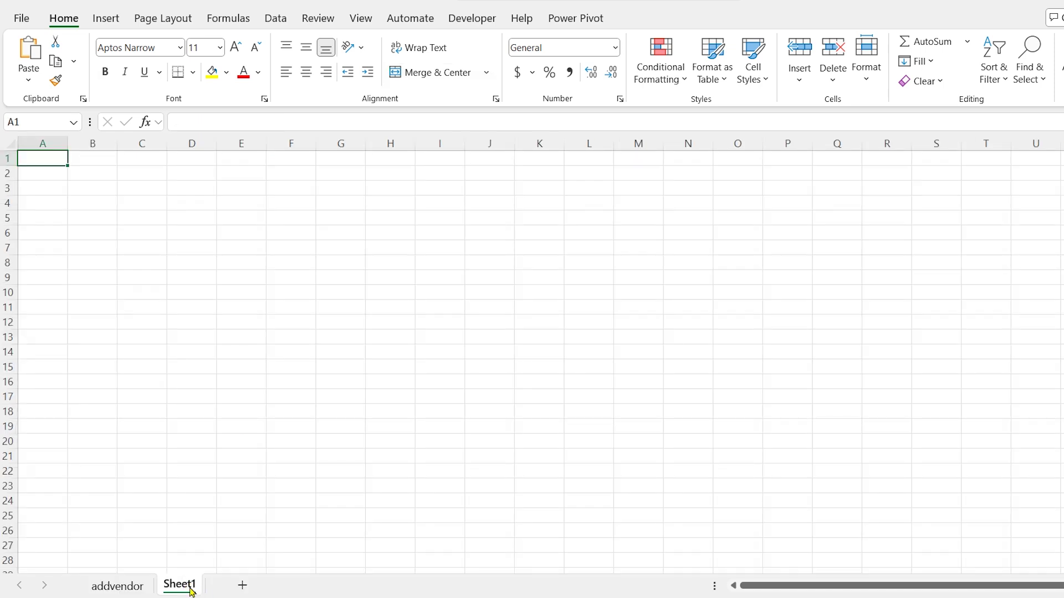
double_click(186, 586)
text(vendors)
key(Return)
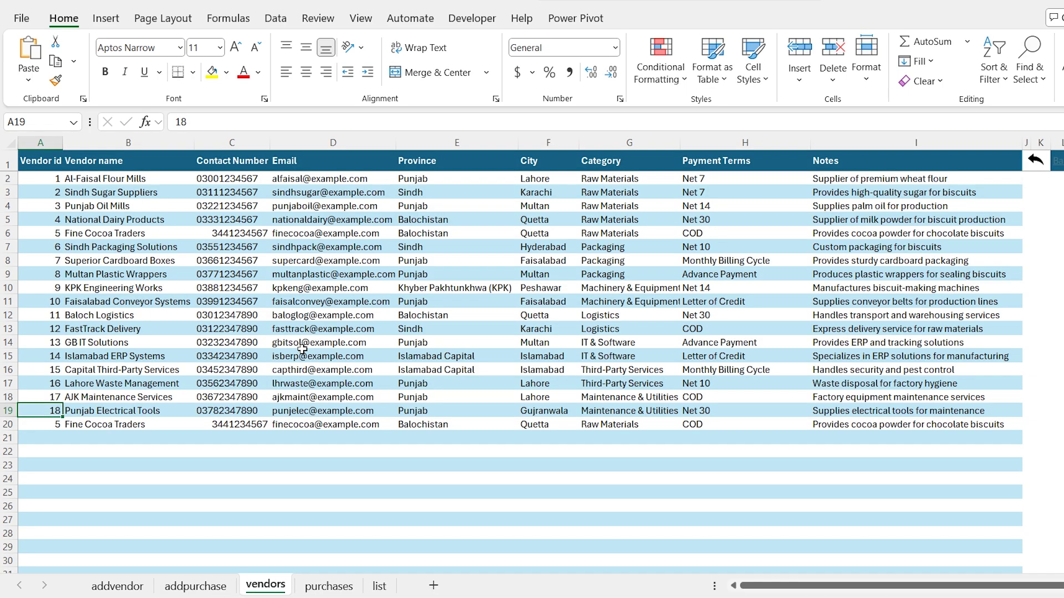
click(3, 139)
key(ctrl+c)
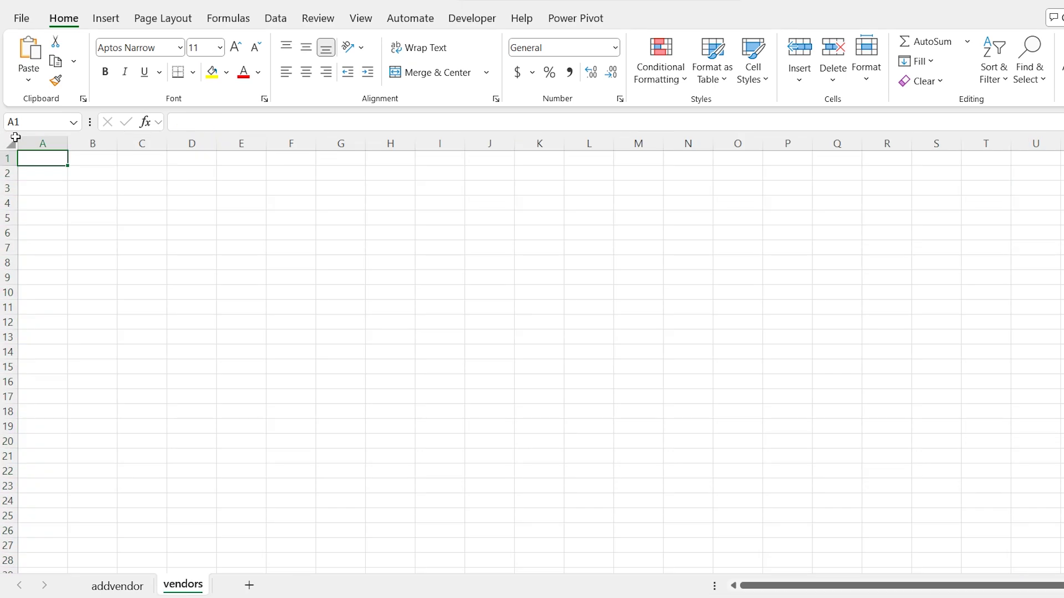
click(14, 139)
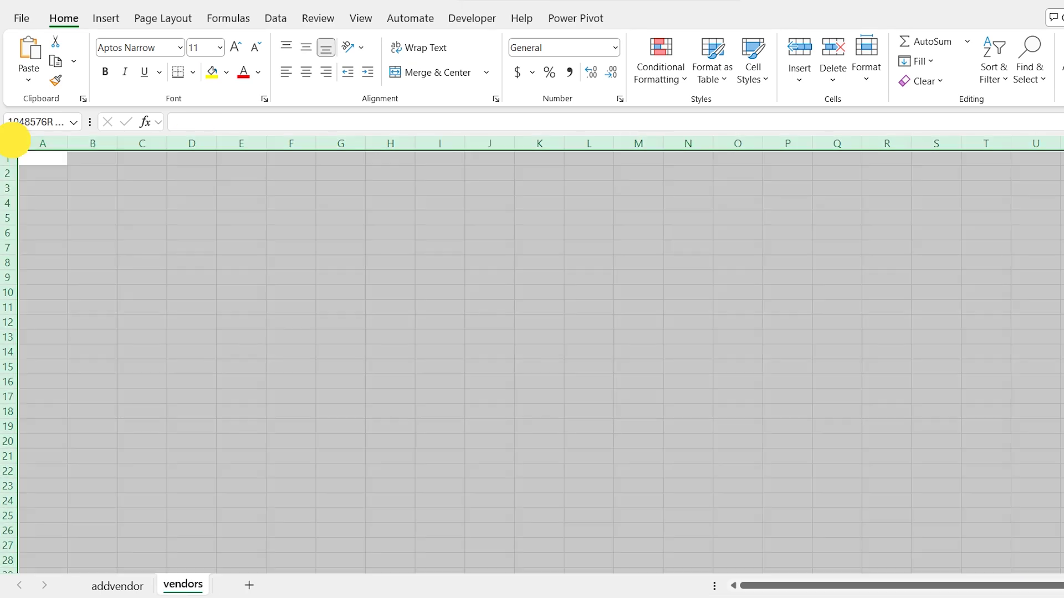
key(ctrl+v)
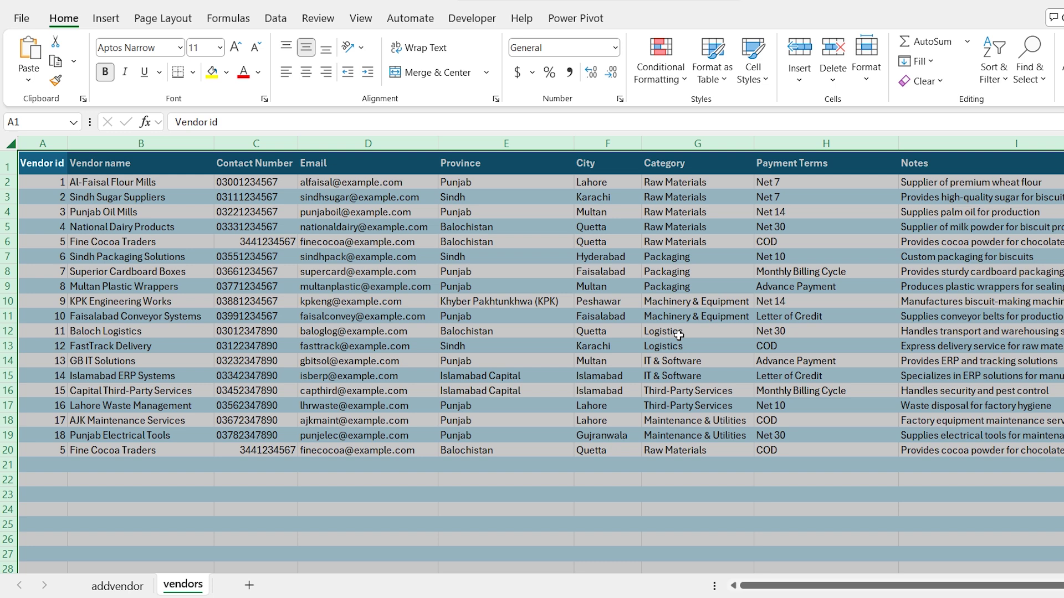
key(Right)
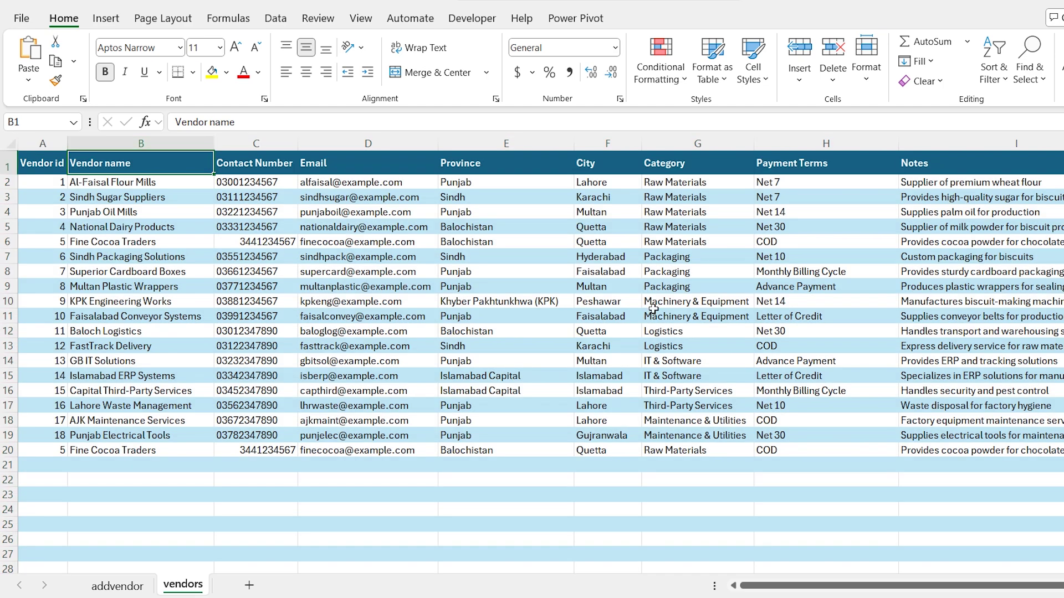
Hide gridlines on vendors, zoom to 90%, jump to A1, and return to addvendor
click(361, 18)
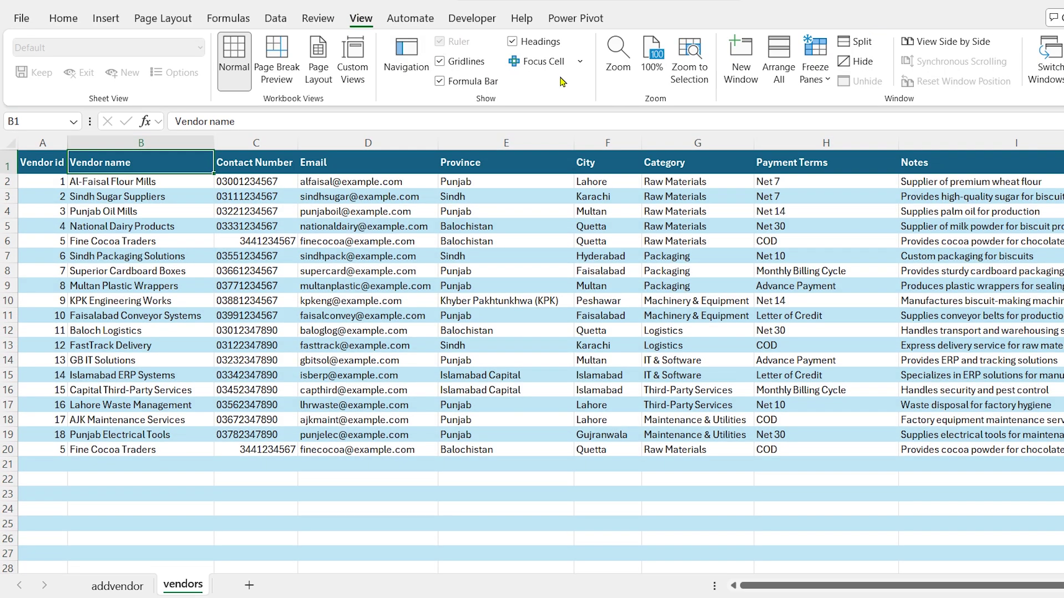
click(441, 64)
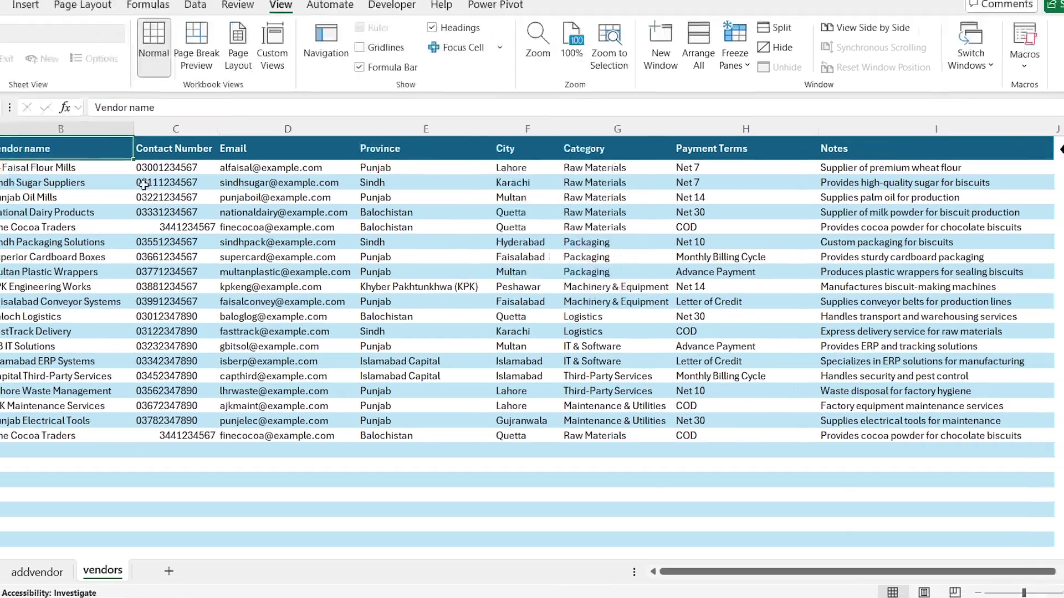
click(252, 163)
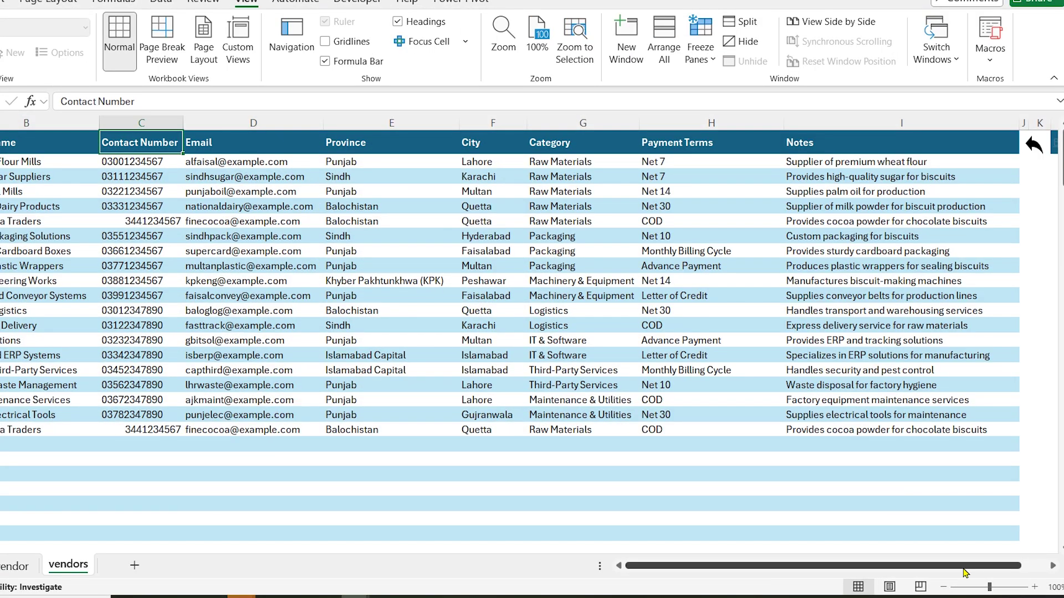
click(942, 590)
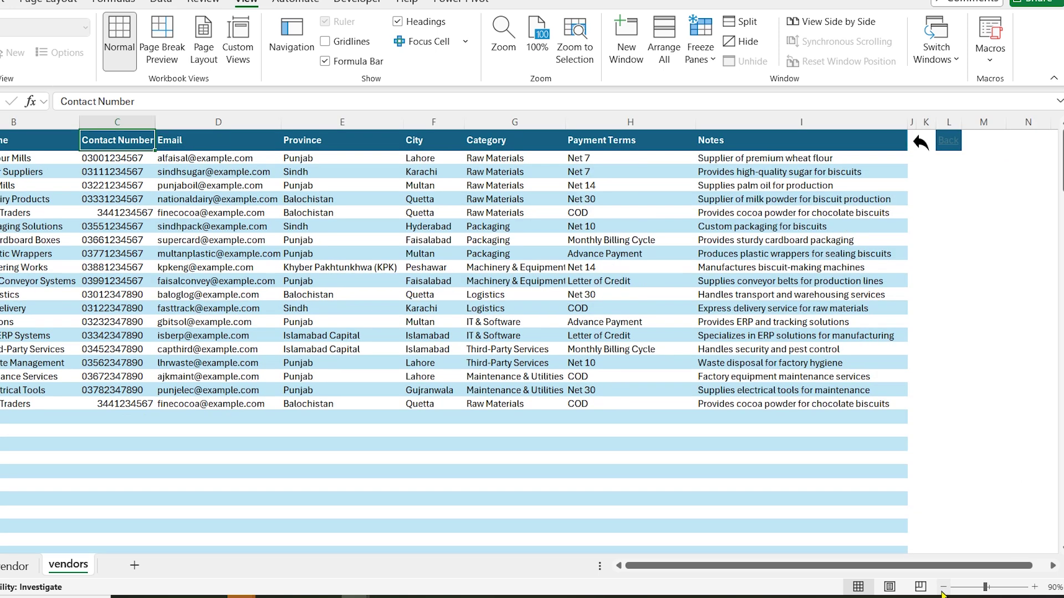
key(ctrl+Home)
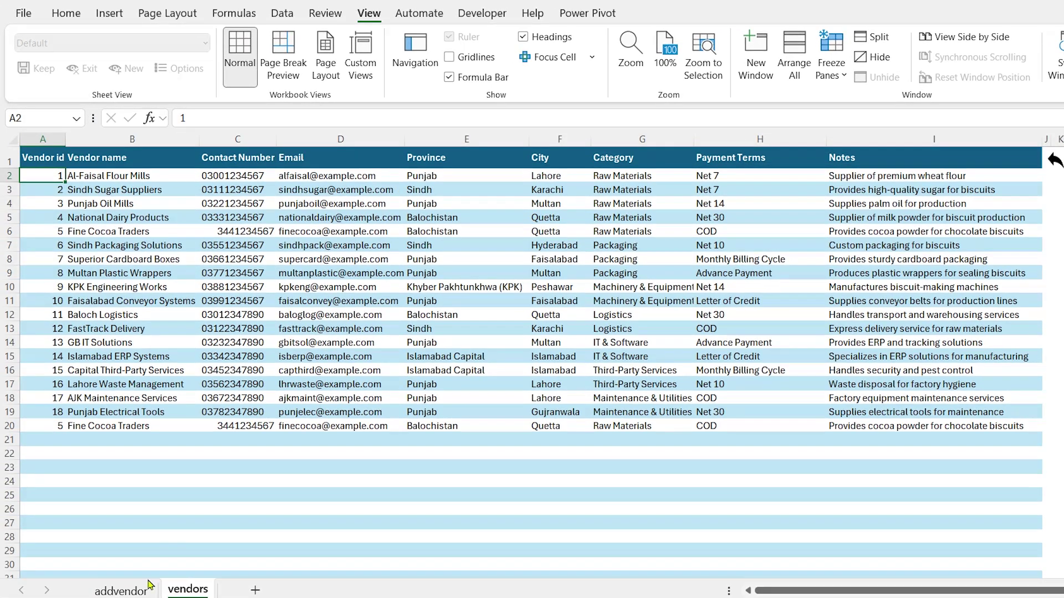
click(122, 591)
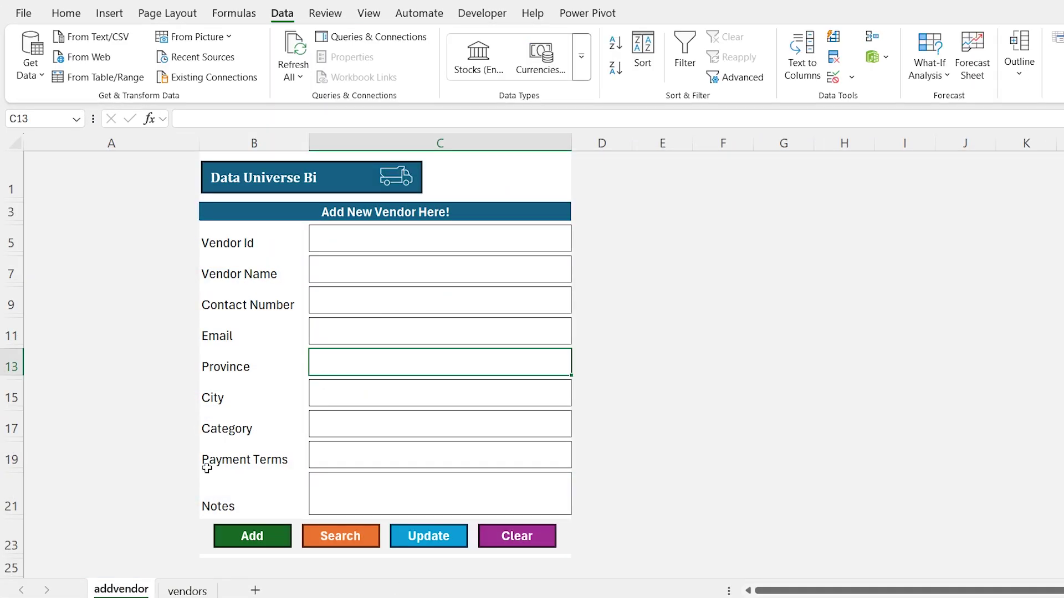
Add a sheet named list and paste the lookup lists copied from the other workbook
click(256, 591)
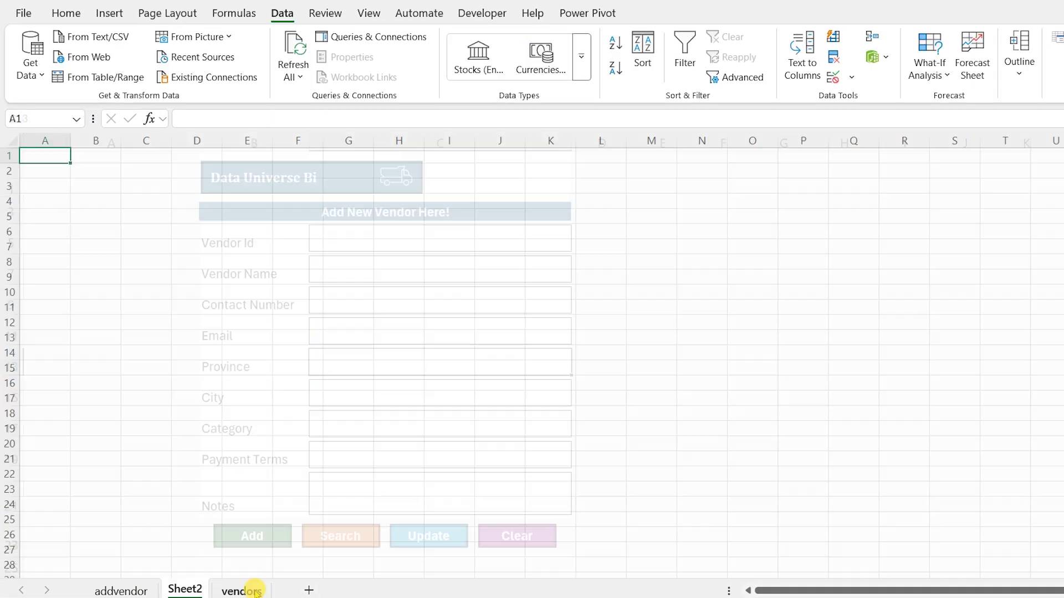
double_click(185, 590)
text(list)
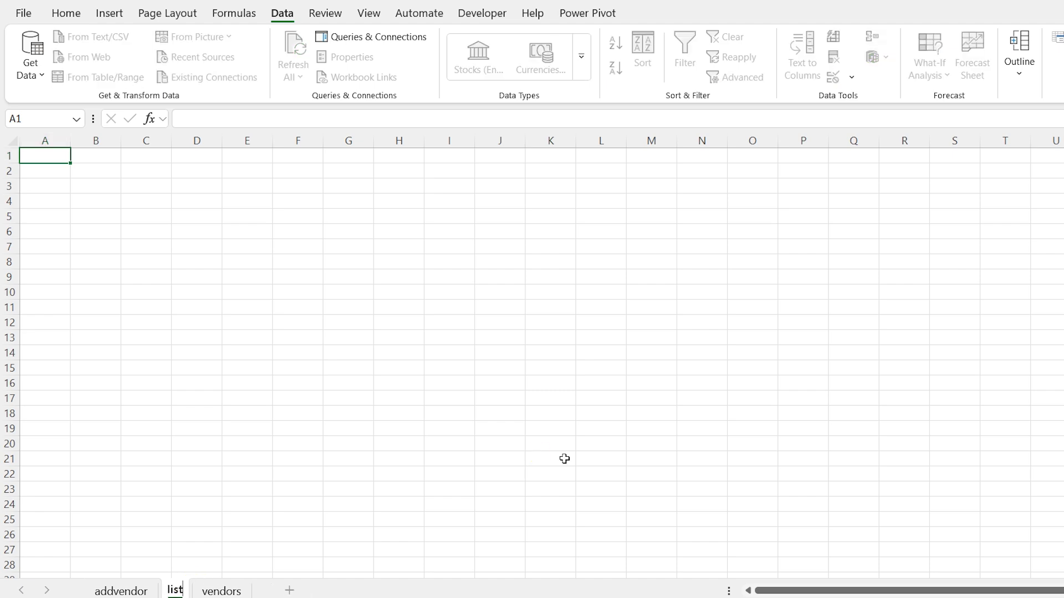
key(Return)
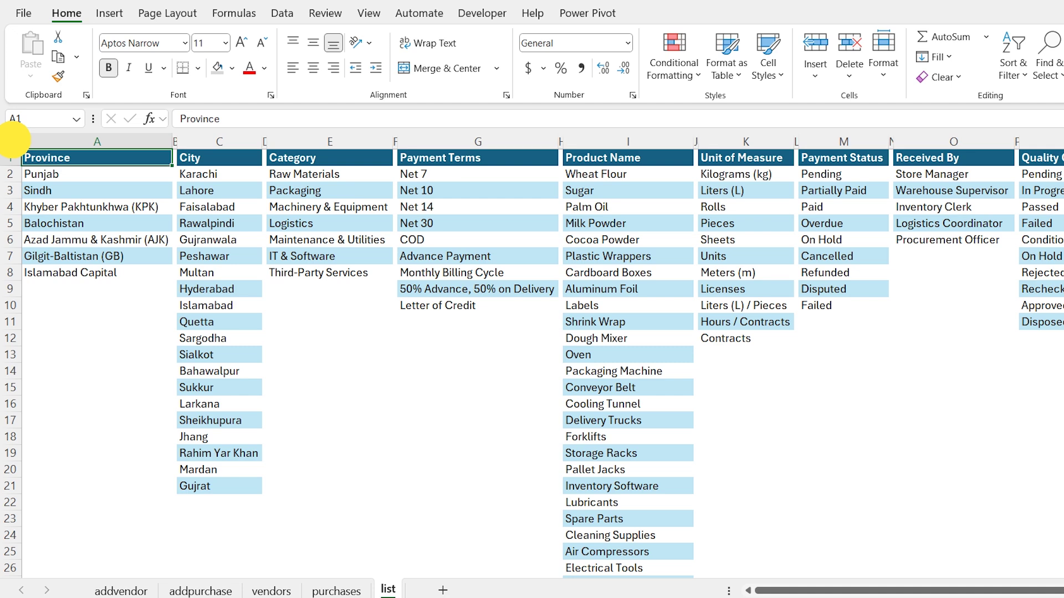
click(12, 140)
key(ctrl+c)
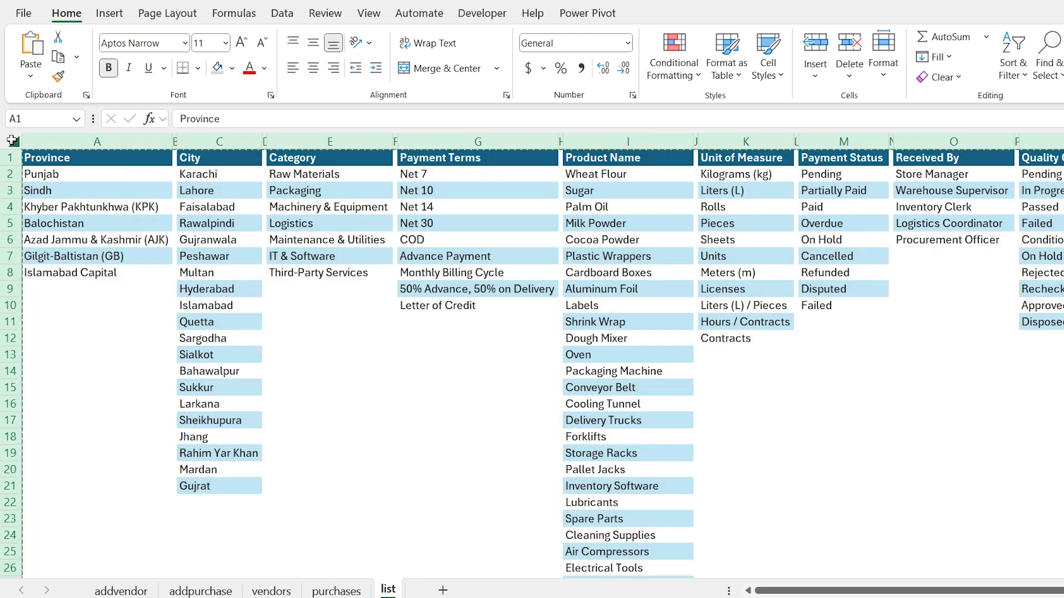
key(alt+Tab)
click(14, 142)
key(ctrl+v)
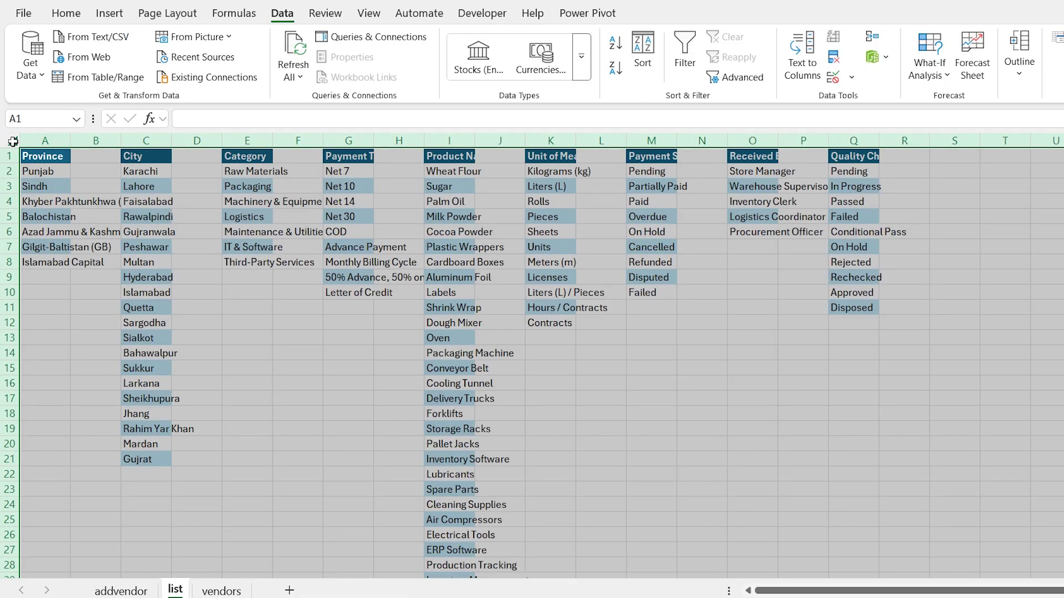
Hide the gridlines on the list sheet and go back to the addvendor form
click(369, 13)
click(449, 57)
click(103, 166)
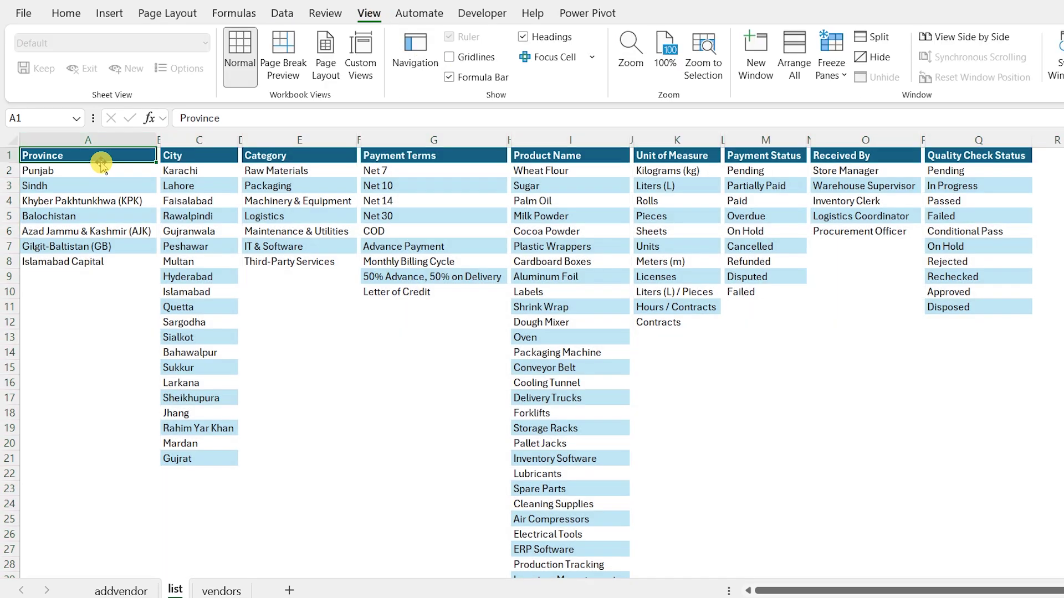
key(ctrl+Page_Up)
click(370, 360)
click(67, 13)
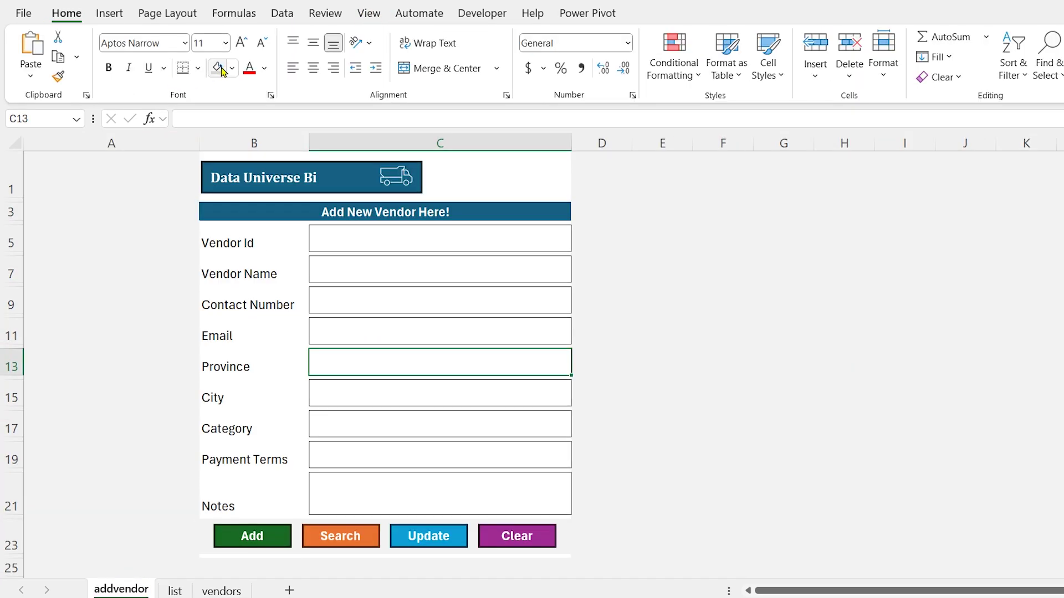
Fill the Province, City, Category and Payment Terms boxes light grey
click(232, 68)
click(232, 190)
key(Return)
key(F4)
key(Return)
key(F4)
key(Return)
key(F4)
key(Up)
key(Up)
key(Up)
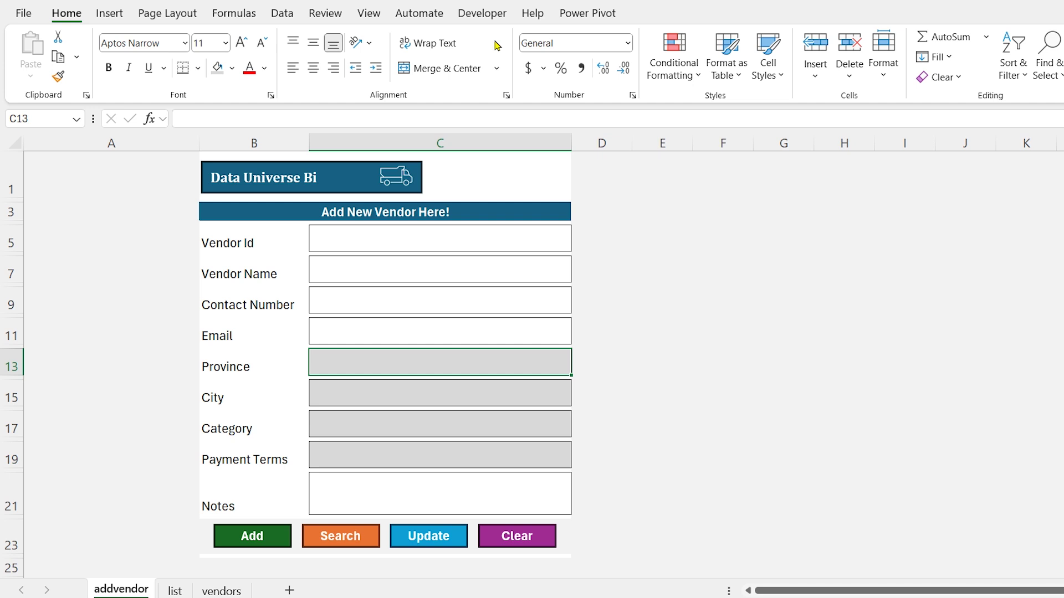
Give the Province box a list validation sourced from list!$A$2:$A$8
click(283, 13)
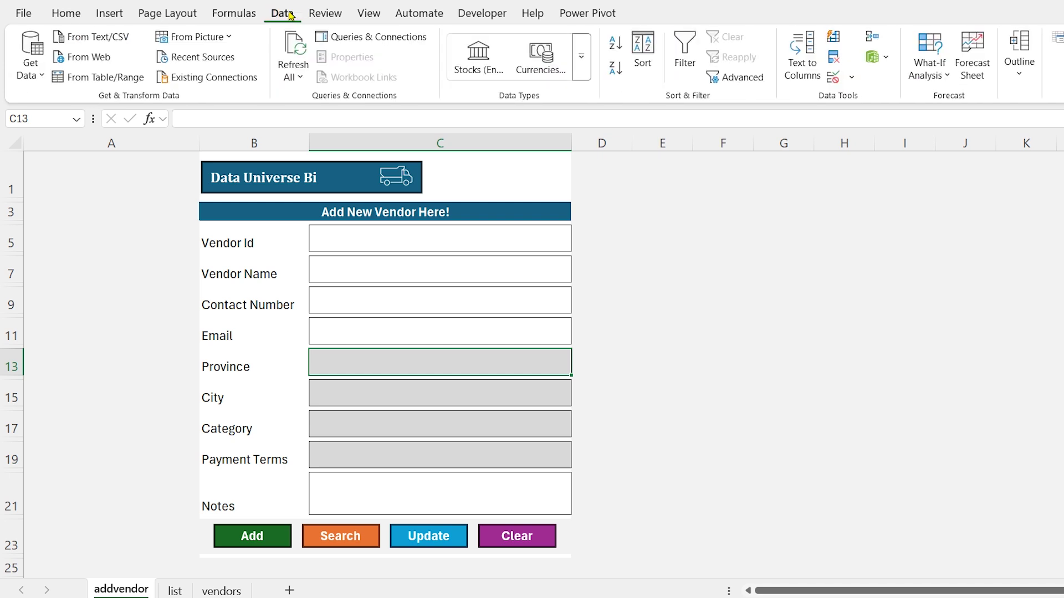
click(851, 77)
click(887, 101)
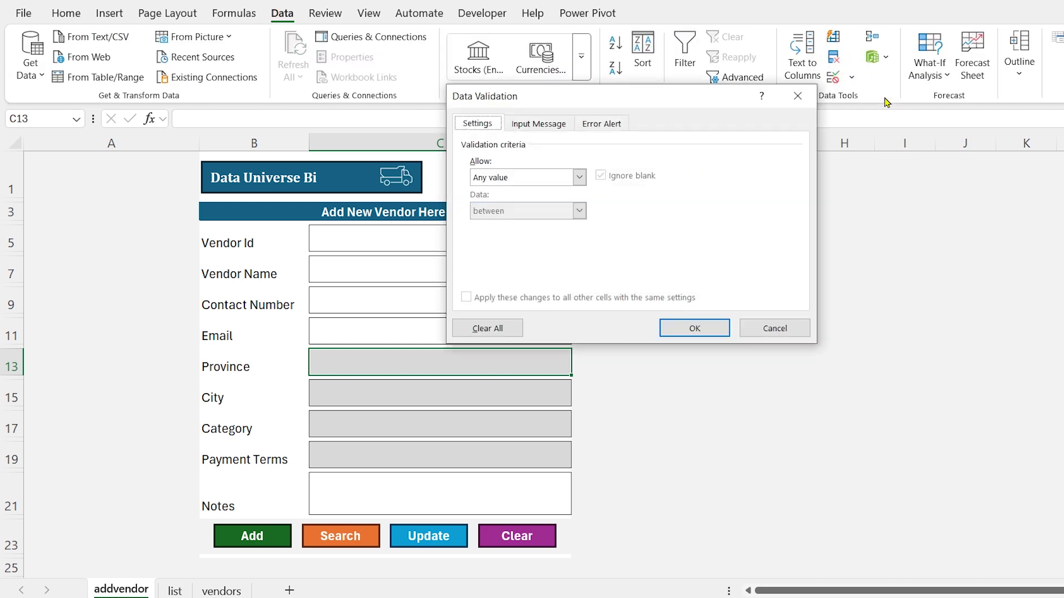
click(578, 178)
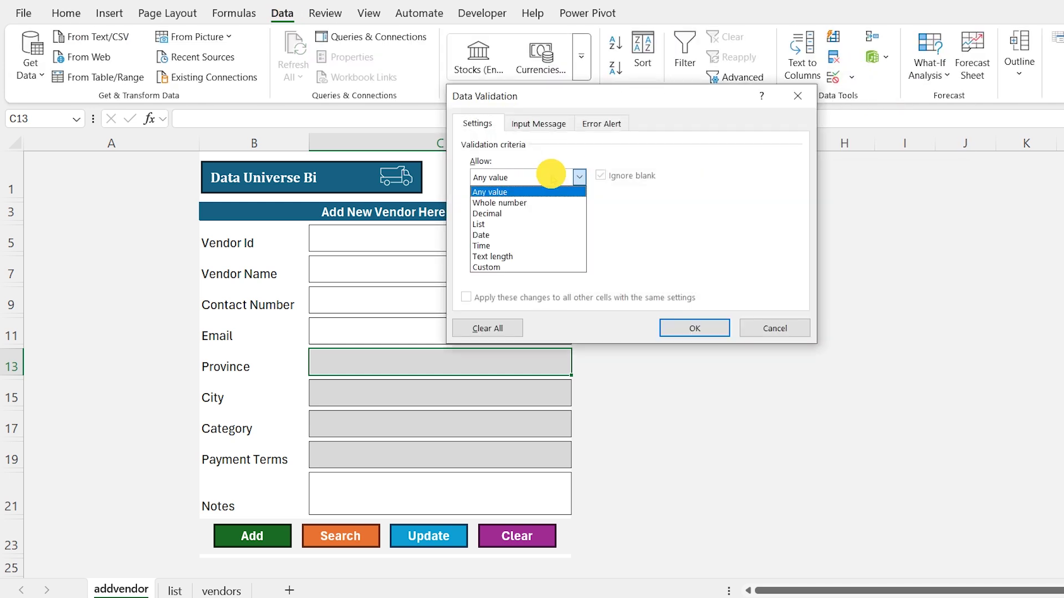
click(487, 227)
click(699, 244)
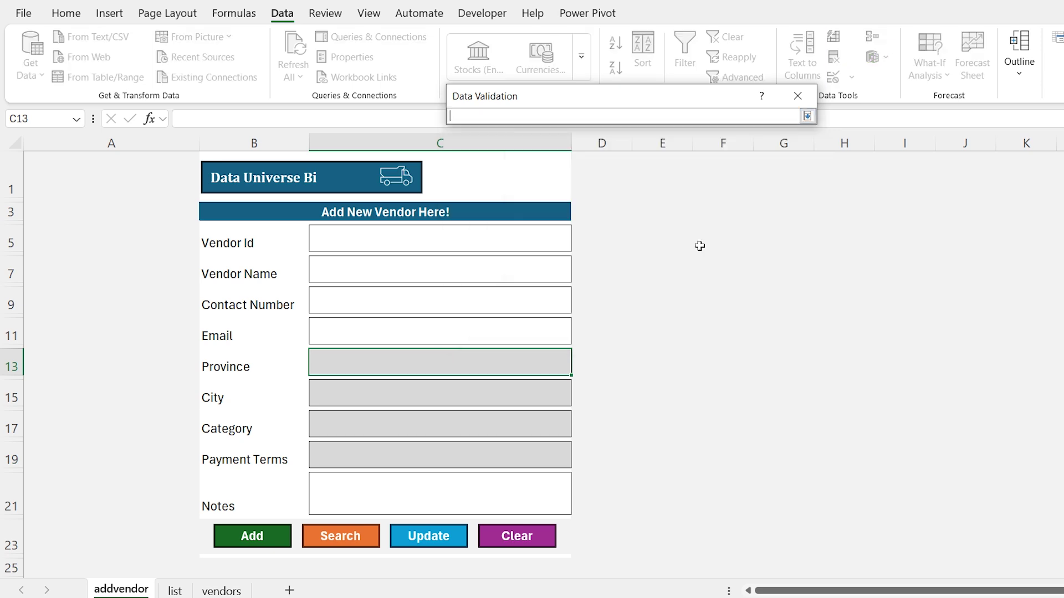
click(175, 591)
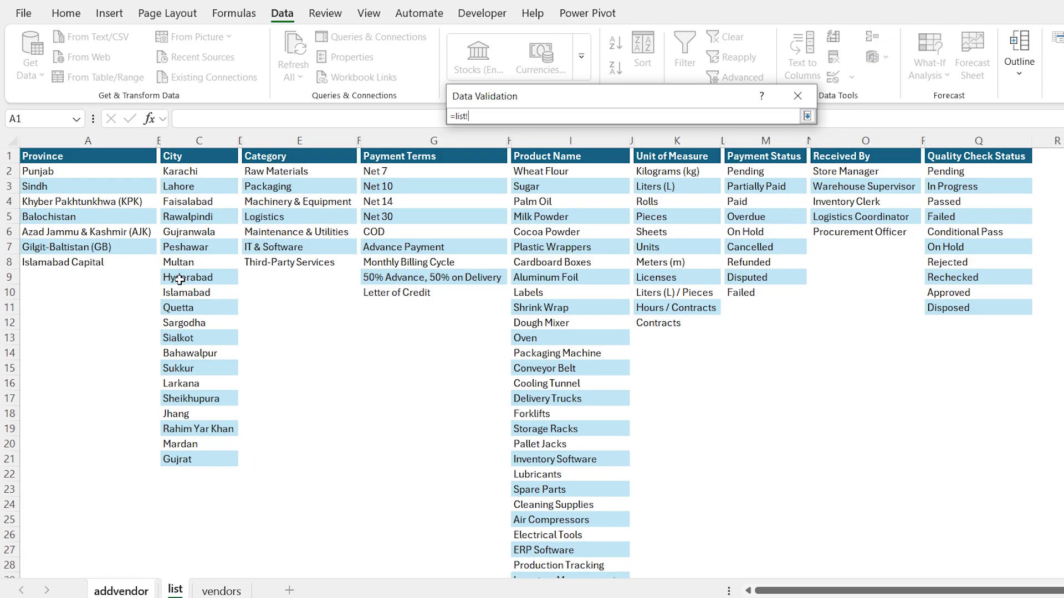
drag(97, 172, 205, 272)
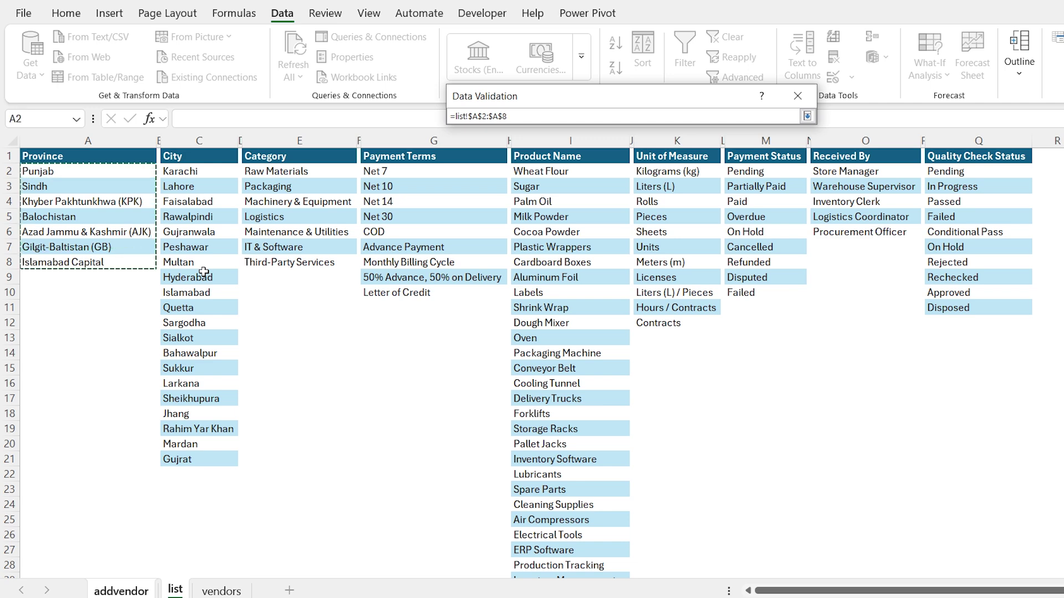
key(Return)
key(Return)
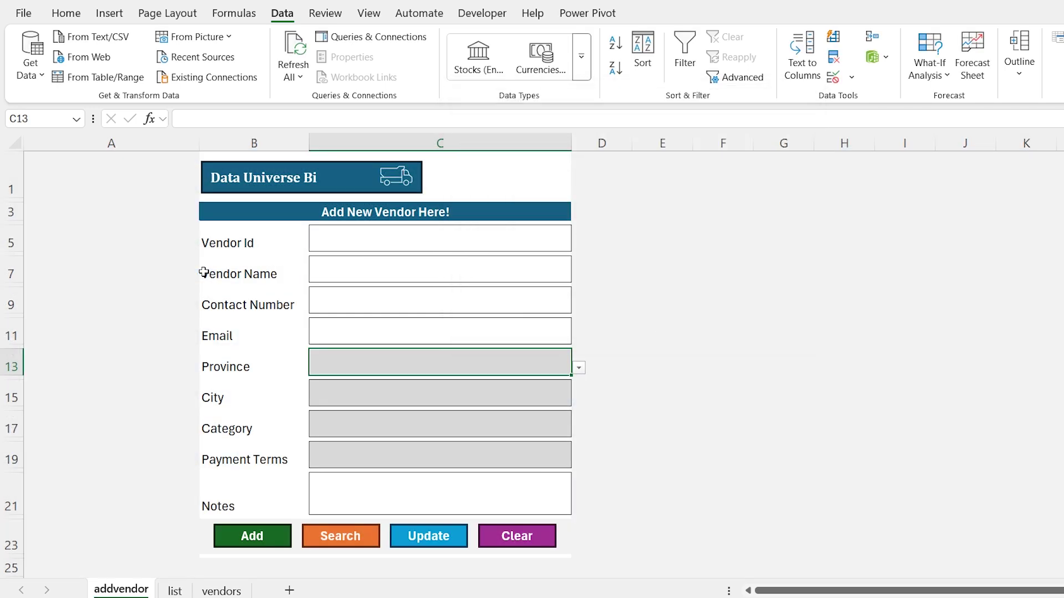
key(Down)
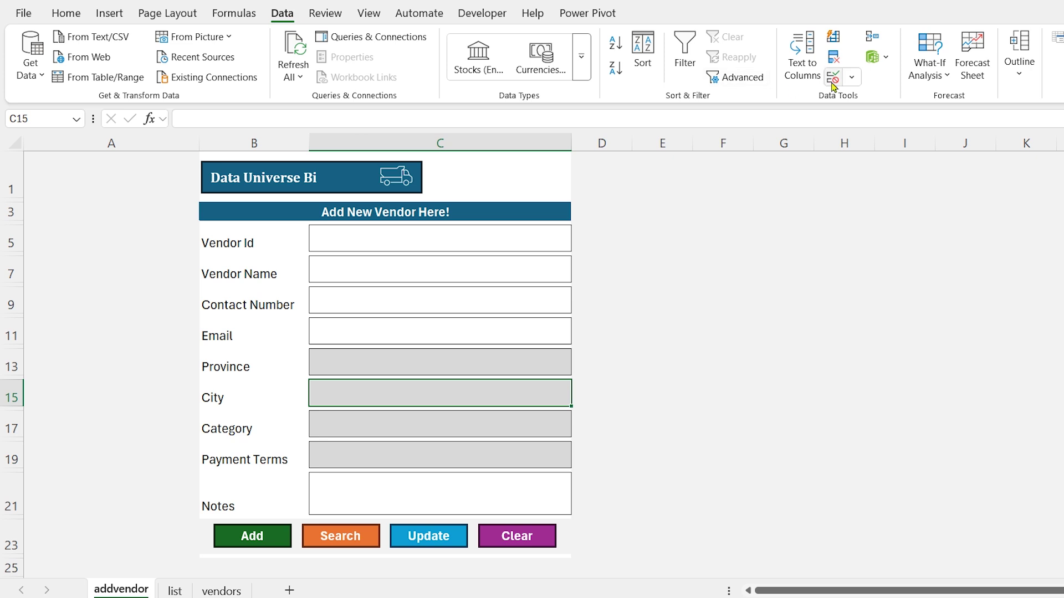
Make the City box a dropdown of cities from list!C2:C21
click(853, 78)
click(873, 100)
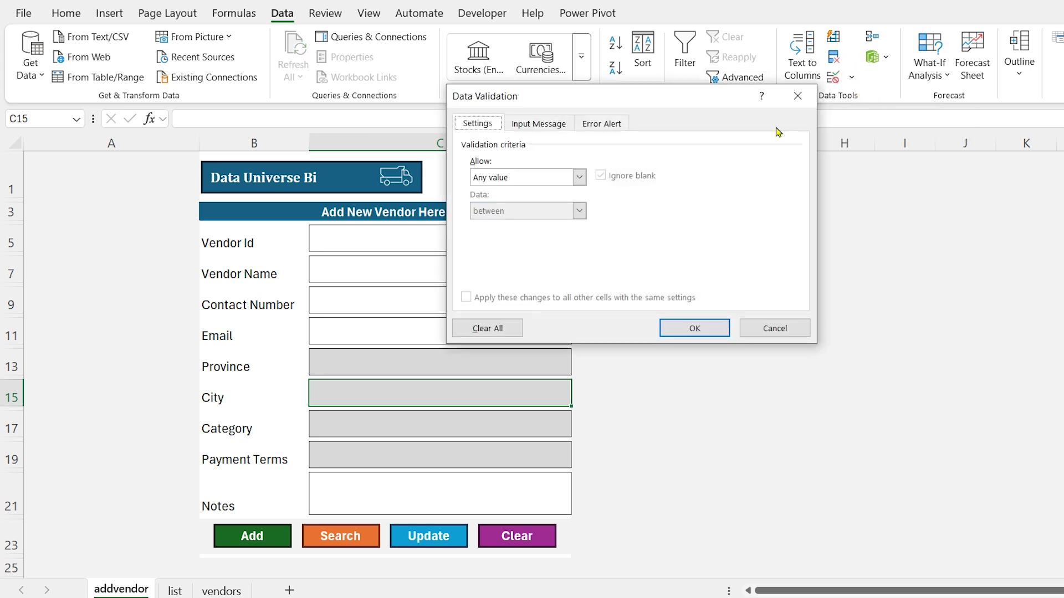
click(579, 177)
click(482, 224)
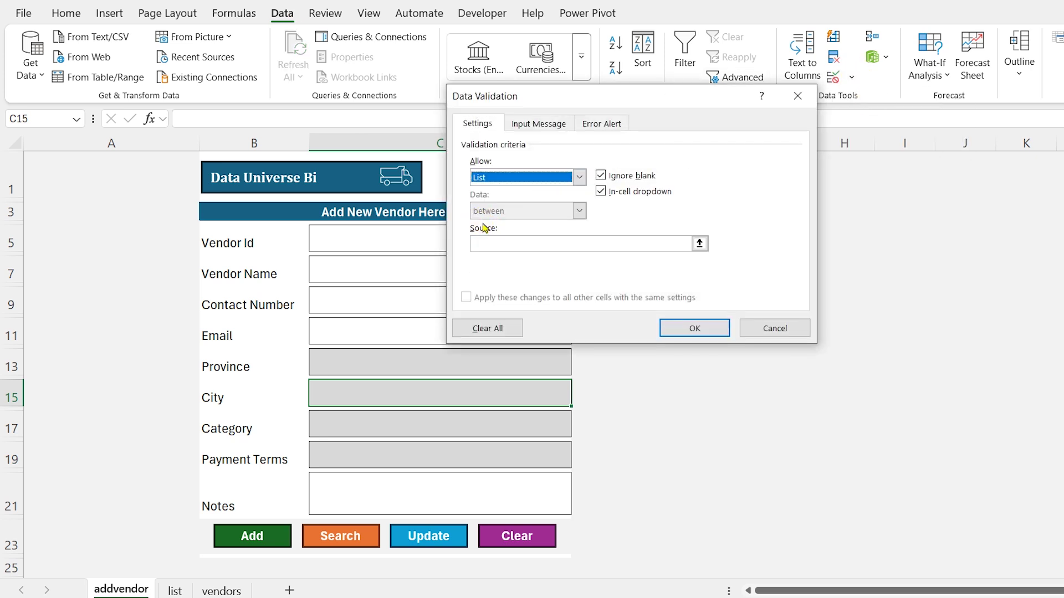
click(699, 242)
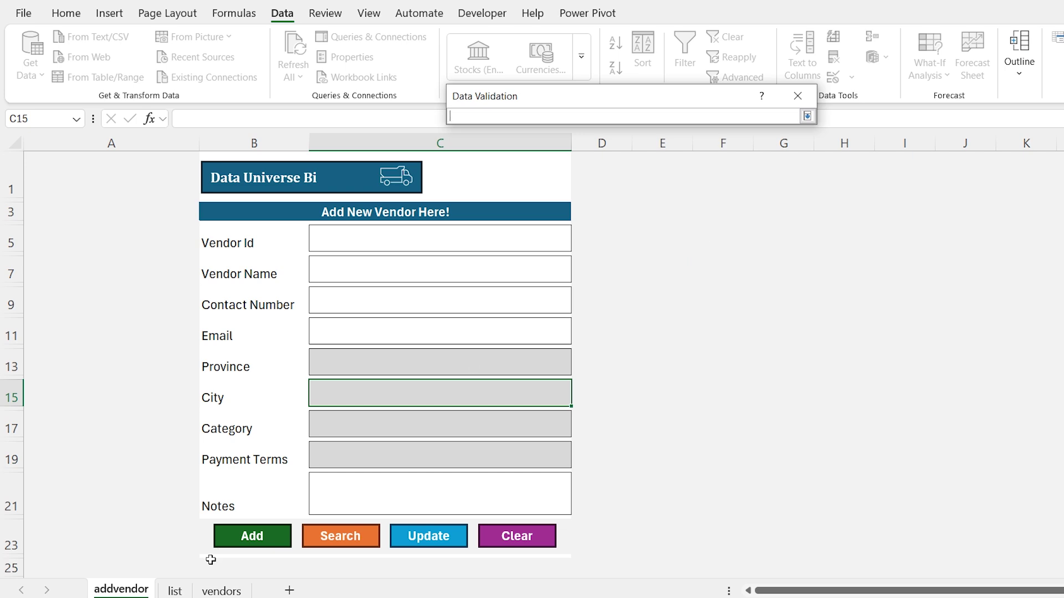
click(175, 591)
click(207, 174)
key(ctrl+shift+Down)
key(Return)
key(Return)
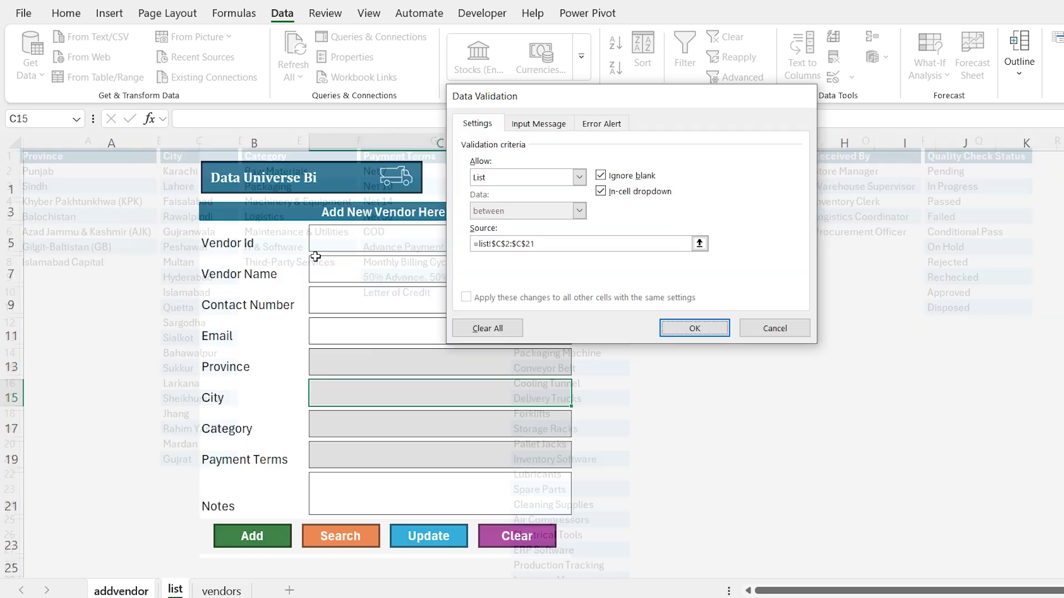
key(Down)
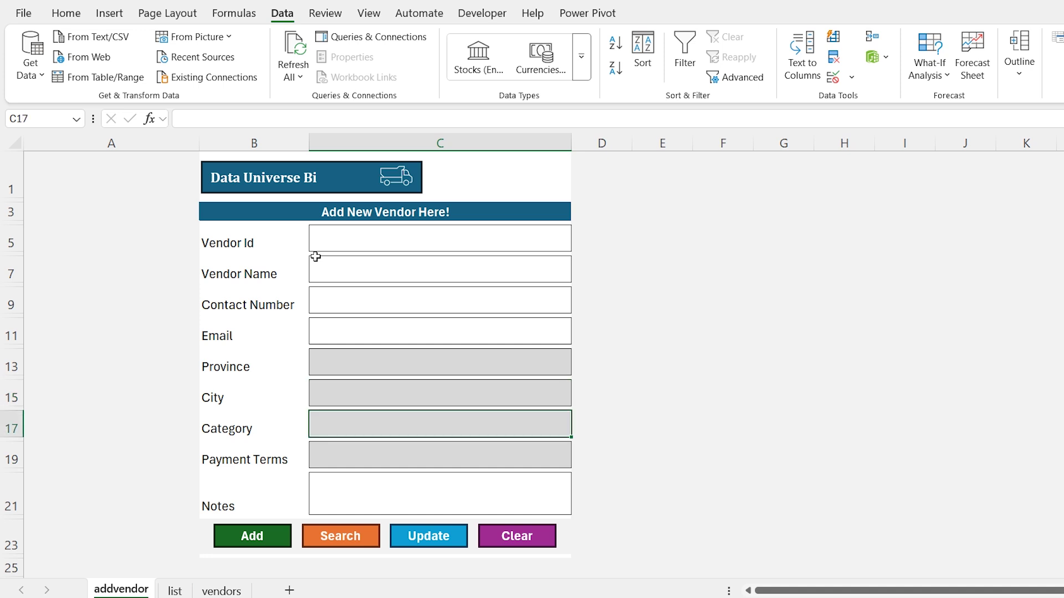
Make the Category box a dropdown of categories from list!E2:E8
click(851, 76)
click(869, 98)
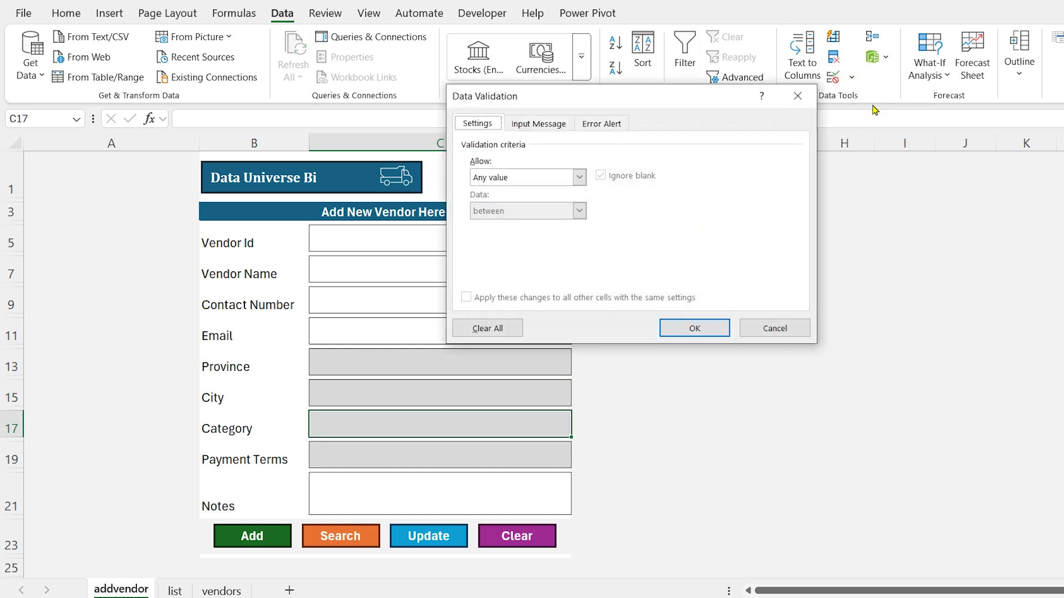
click(565, 173)
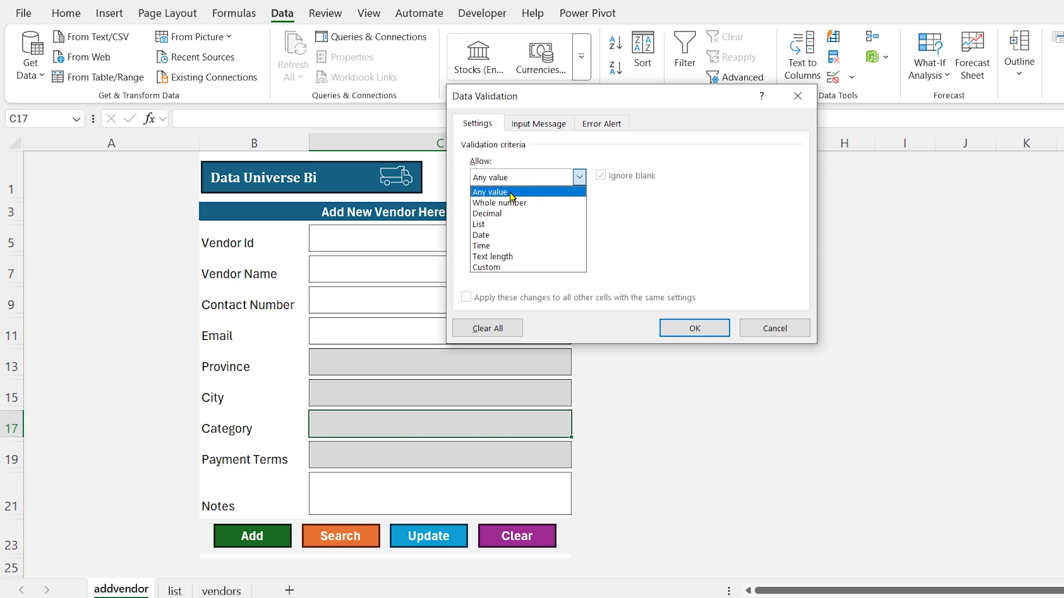
click(484, 224)
click(699, 246)
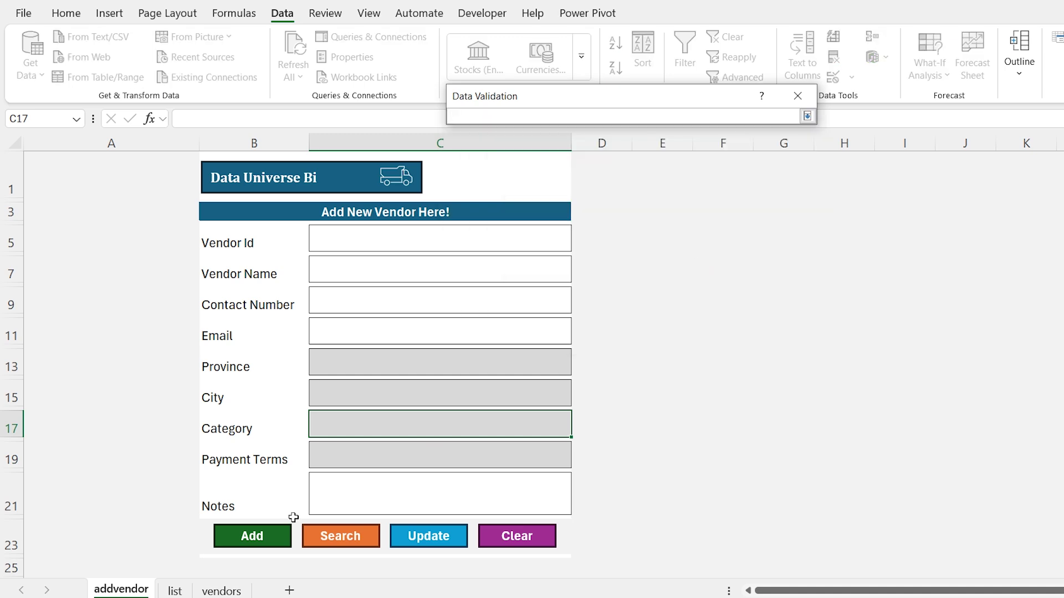
click(175, 590)
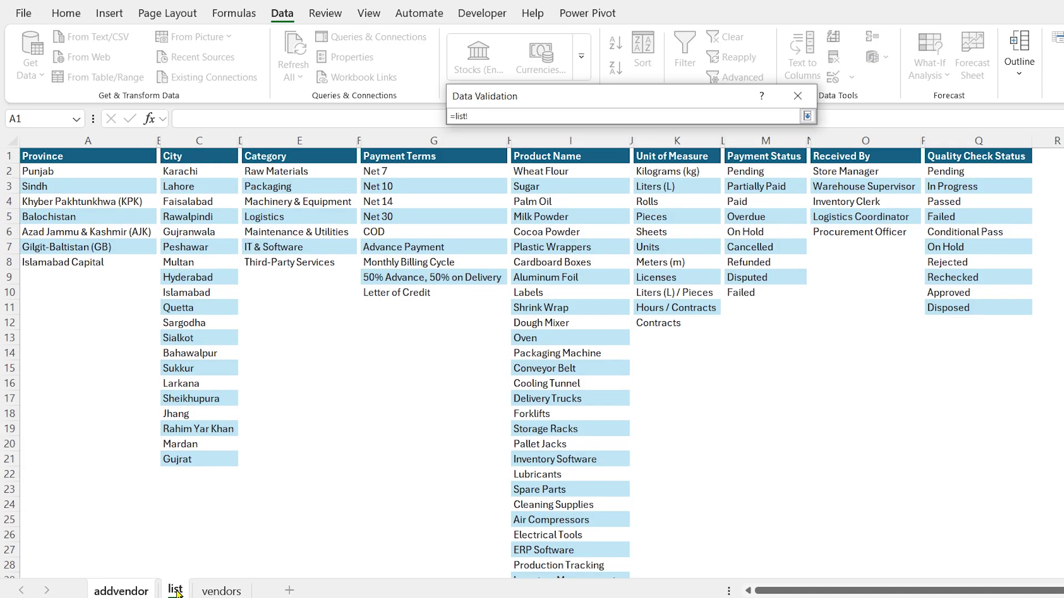
click(307, 171)
key(ctrl+shift+Down)
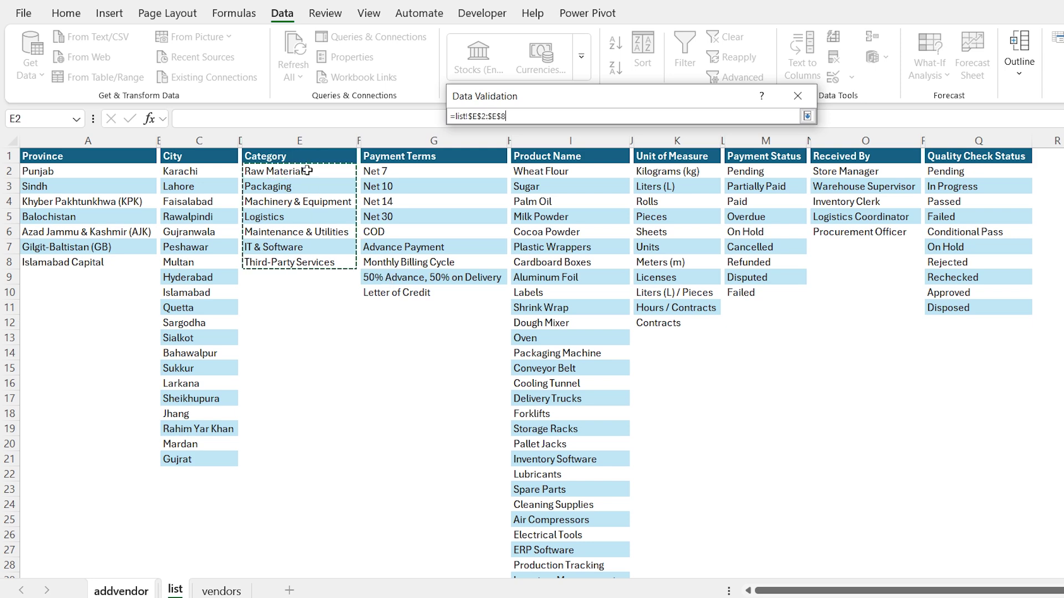
key(Return)
key(Return)
key(Down)
key(Down)
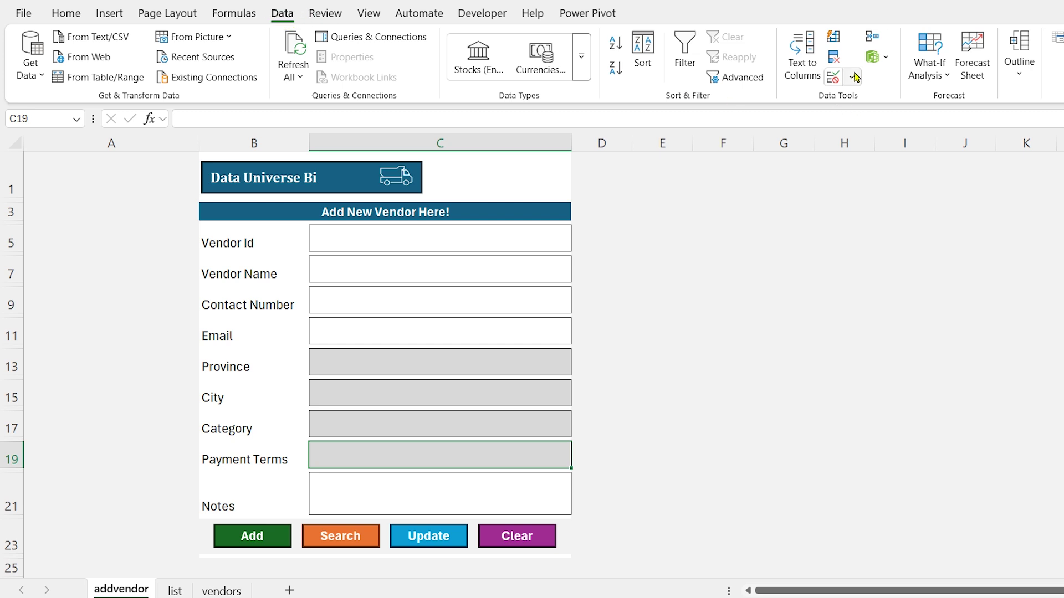
Make the Payment Terms box a dropdown sourced from list!G2:G10
click(856, 79)
click(871, 98)
click(579, 178)
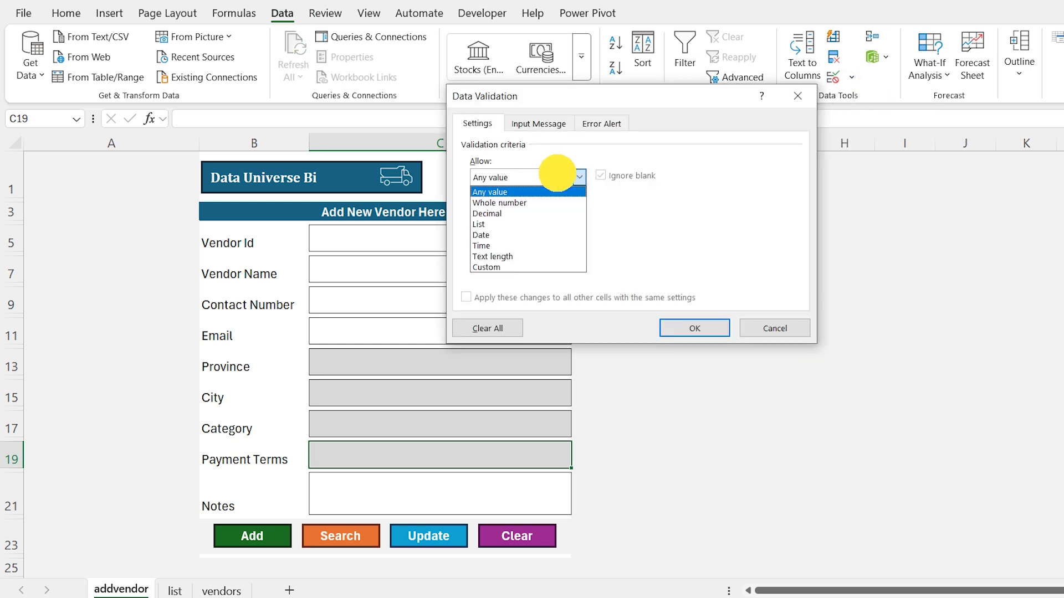
click(487, 226)
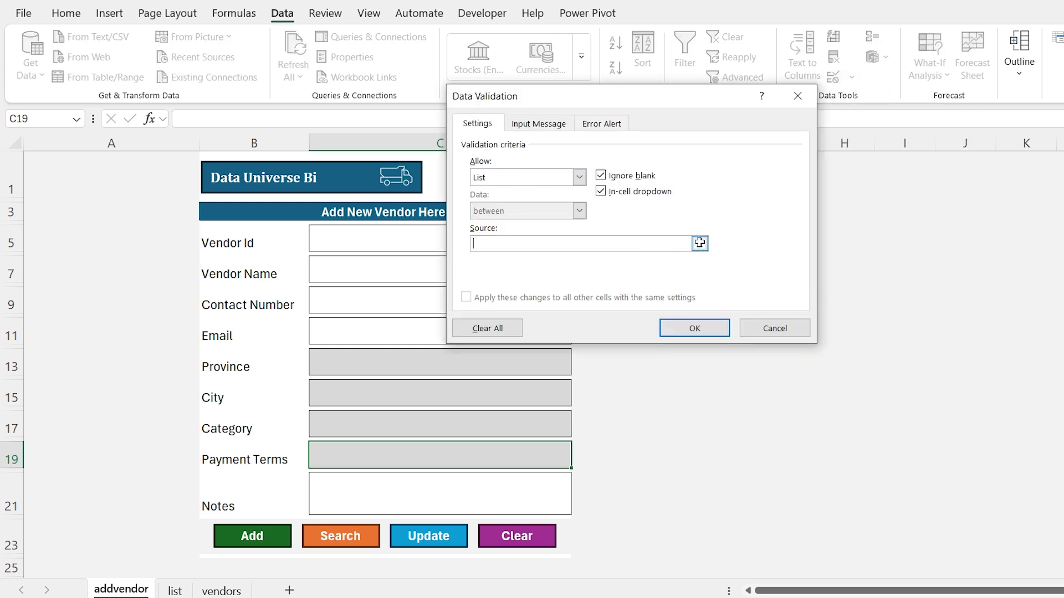
click(700, 245)
click(175, 590)
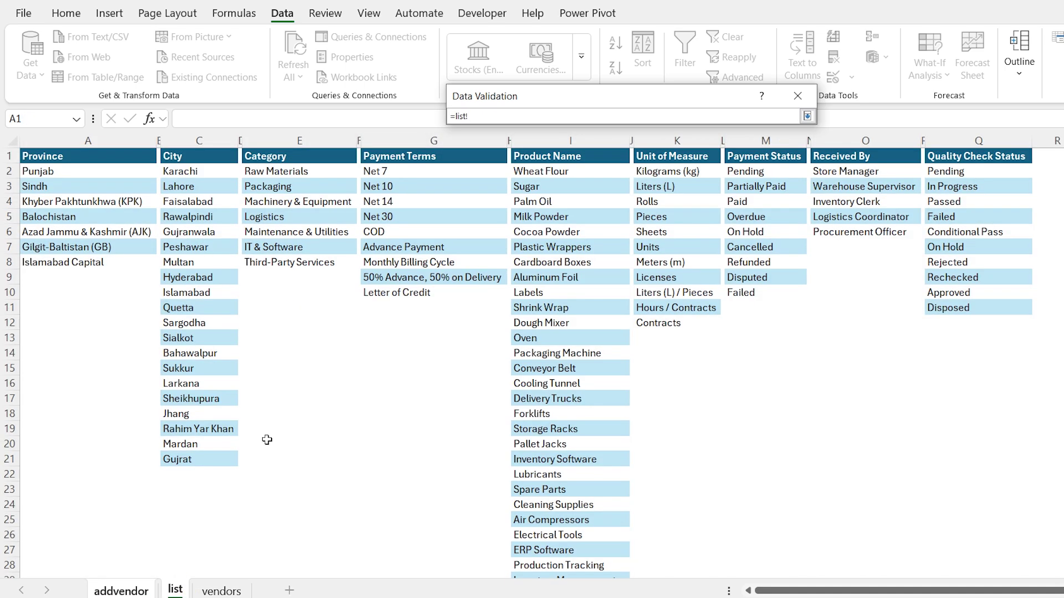
click(392, 171)
key(ctrl+shift+Down)
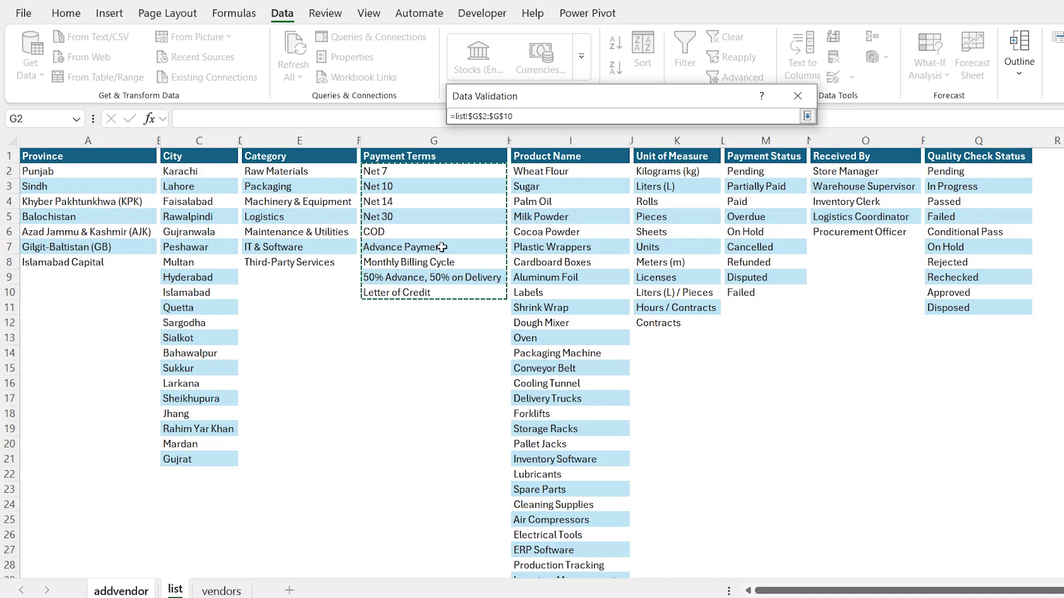
key(Return)
click(687, 328)
Reopen the Province box's dropdown to check its province choices
click(561, 361)
click(578, 368)
click(468, 363)
key(alt+Down)
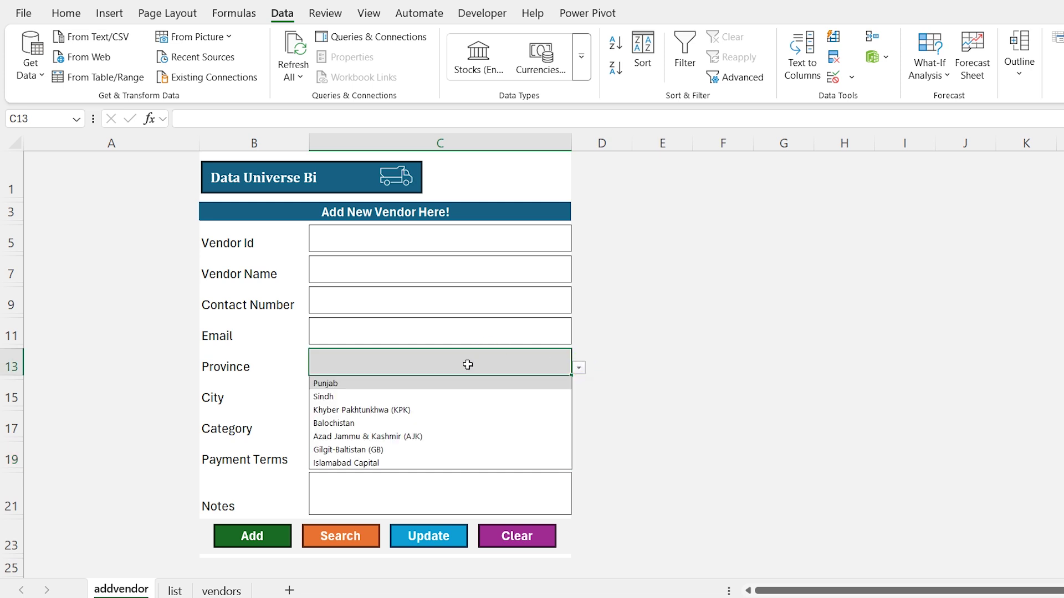
Type 'sin' in Province to accept Sindh, then cancel a partial 'pu' entry
key(Escape)
text(sin)
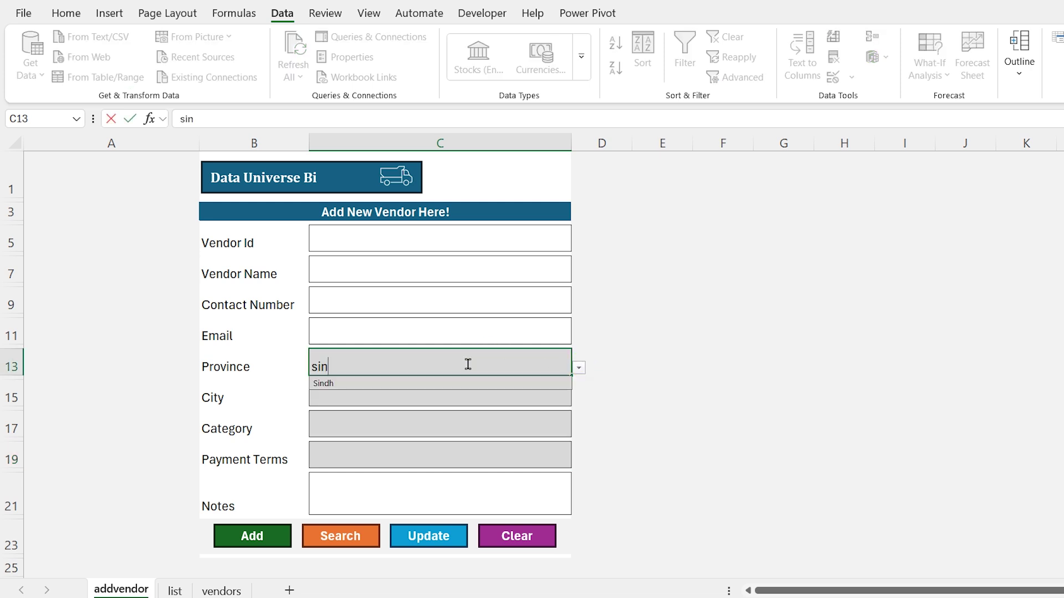
key(Return)
click(467, 364)
text(pun)
key(Escape)
click(110, 12)
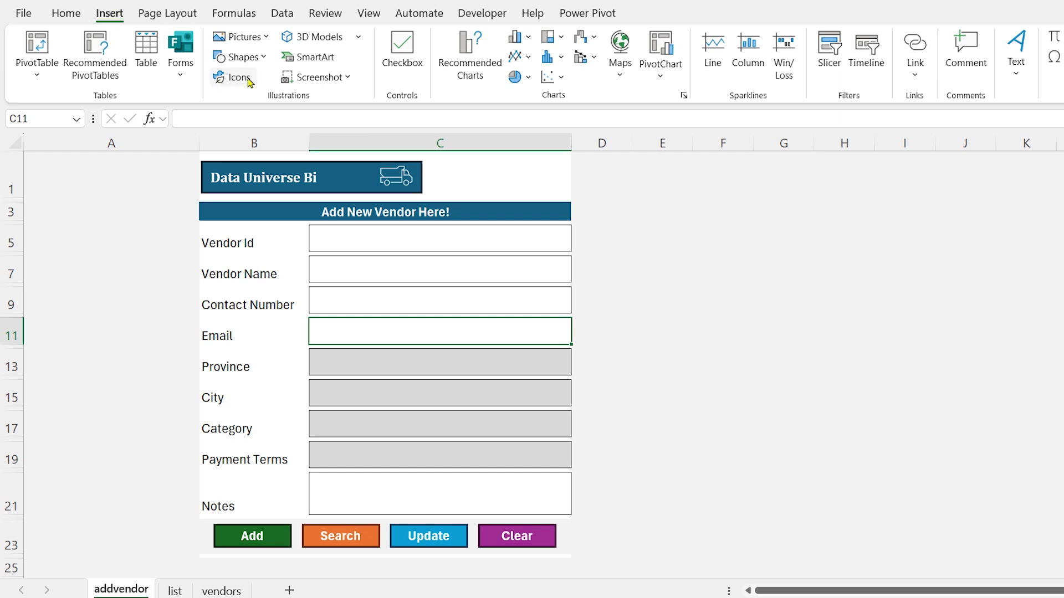
Draw a 5.79" x 1.91" rectangle filling column A as the sidebar
click(271, 57)
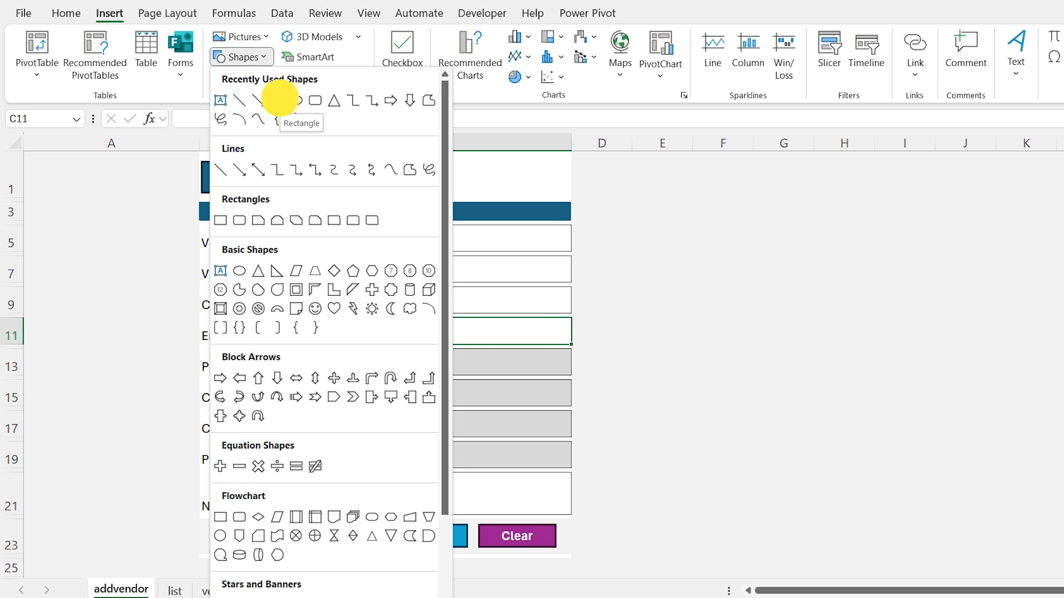
click(281, 103)
drag(66, 192, 136, 275)
click(649, 15)
click(1038, 42)
text(5.79)
key(Tab)
text(1.91)
key(Return)
drag(161, 257, 121, 257)
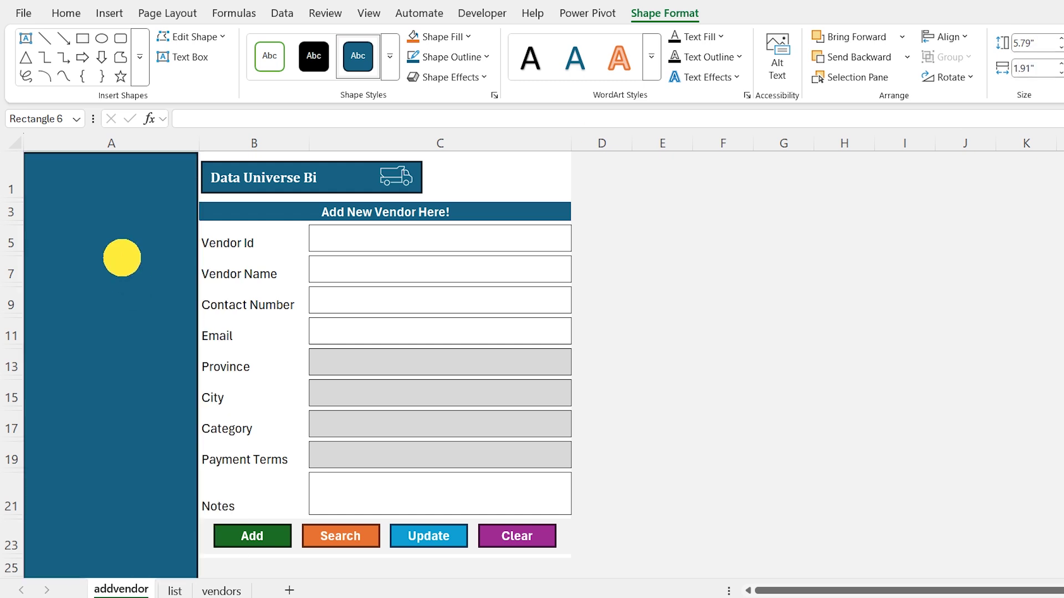
click(601, 238)
Add a 0.67" x 1.77" rounded rectangle with white outline at the sidebar top
click(118, 15)
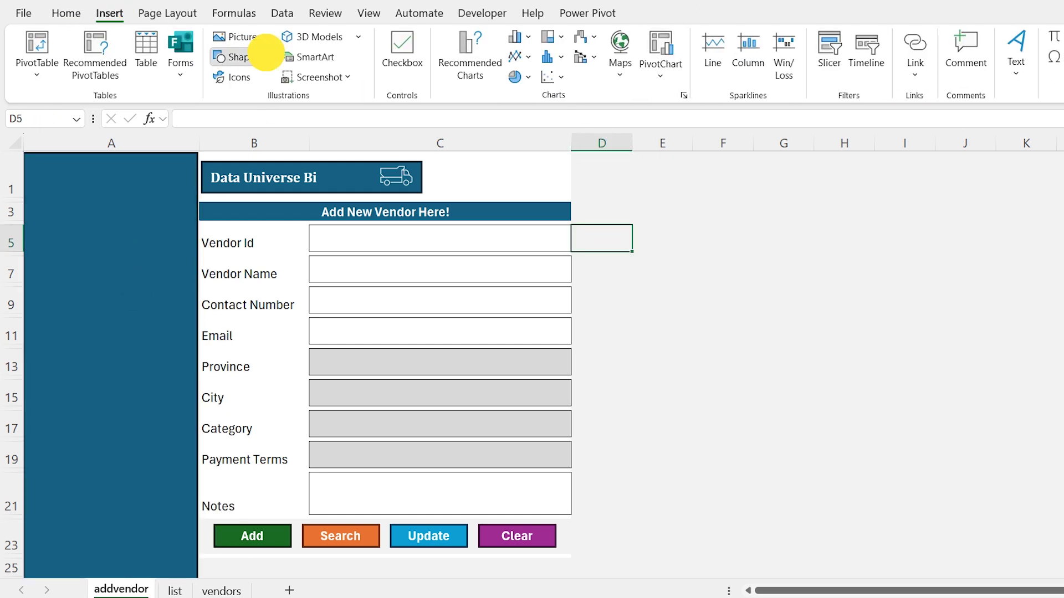
click(264, 57)
click(311, 99)
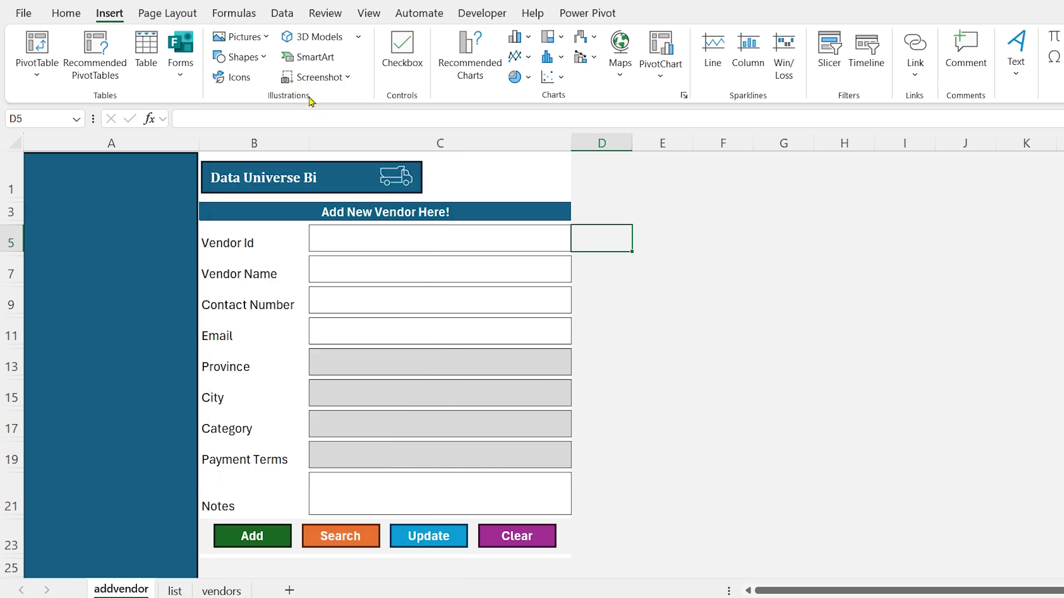
click(674, 212)
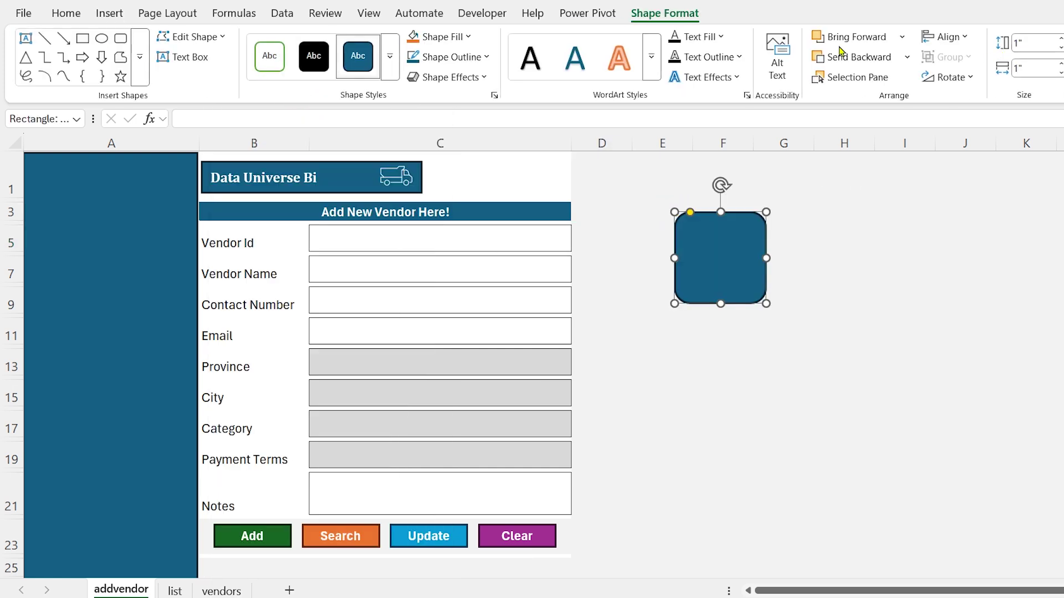
click(1036, 42)
text(0.67)
key(Tab)
text(1.77)
key(Return)
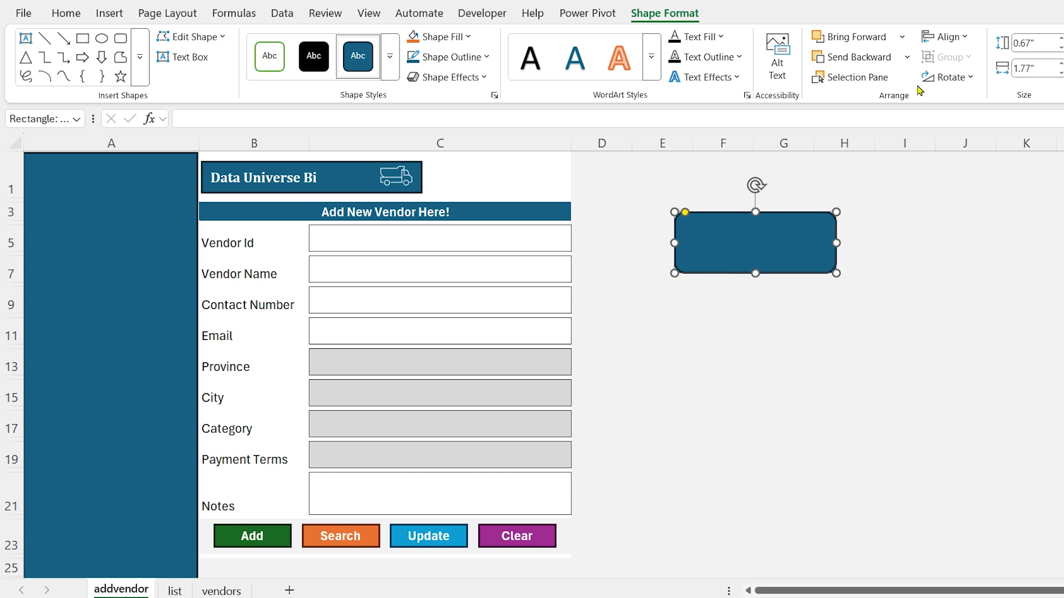
drag(755, 240, 111, 192)
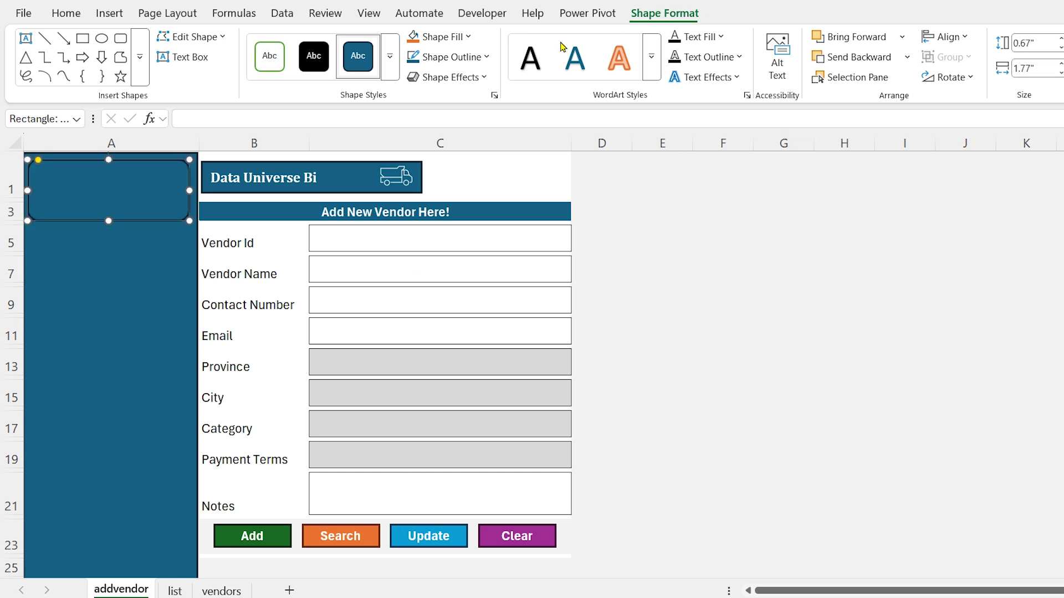
click(487, 56)
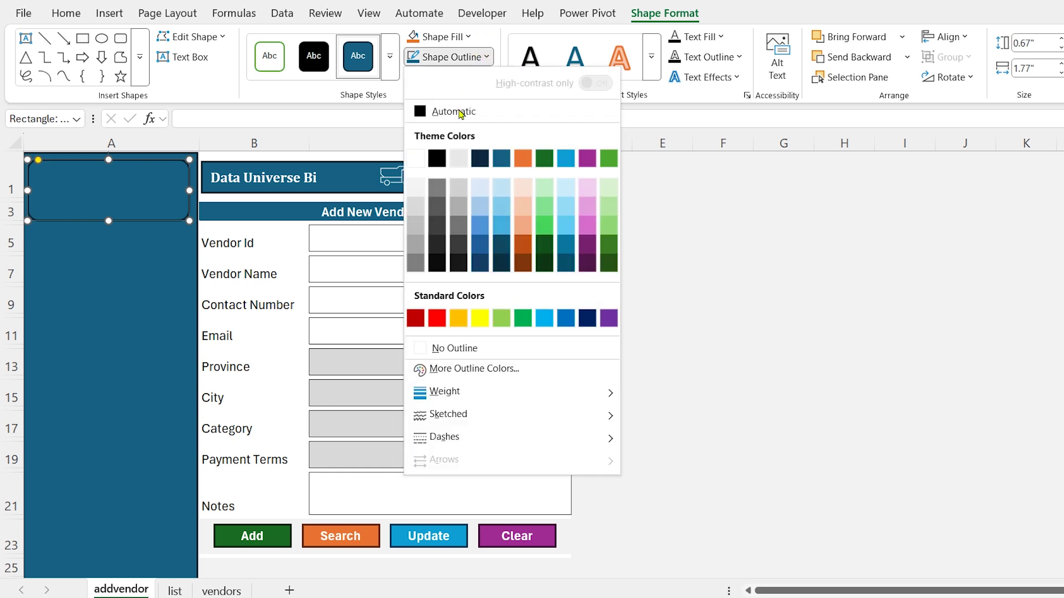
click(416, 158)
Duplicate the header box below it and make the copy 3.87" tall
click(147, 218)
key(ctrl+d)
drag(148, 236, 130, 292)
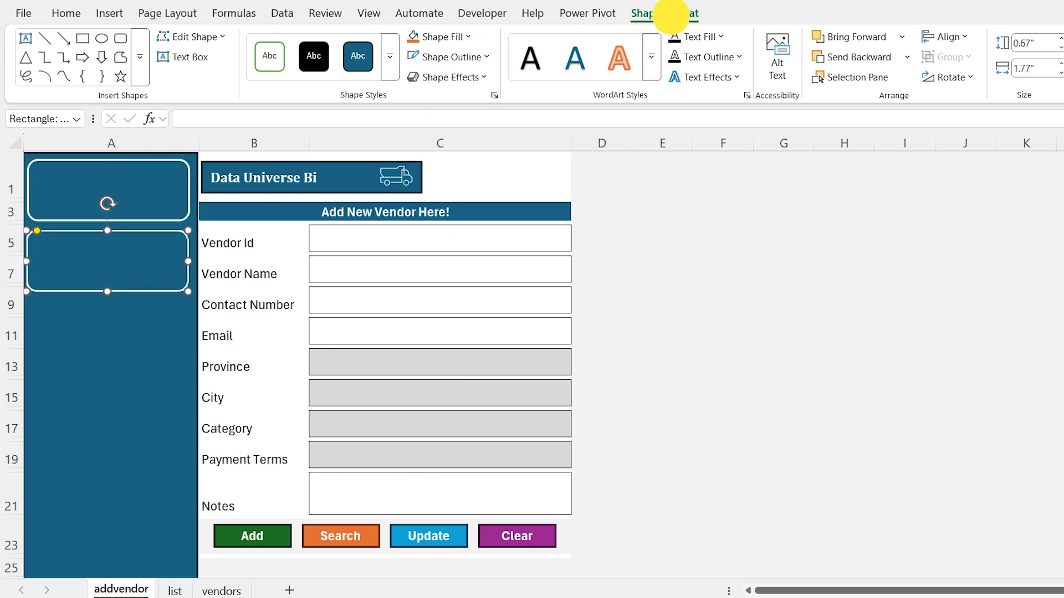
click(1052, 43)
text(3.87)
key(Tab)
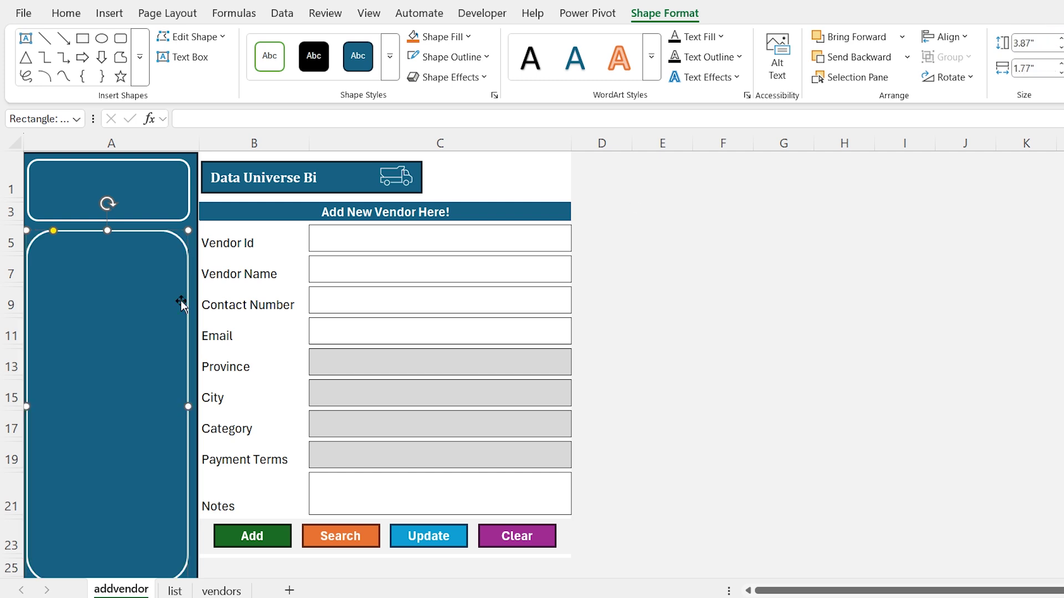
drag(182, 254, 182, 250)
key(Escape)
Insert a new plain rectangle near cell E7
click(110, 12)
click(243, 57)
click(280, 103)
click(619, 233)
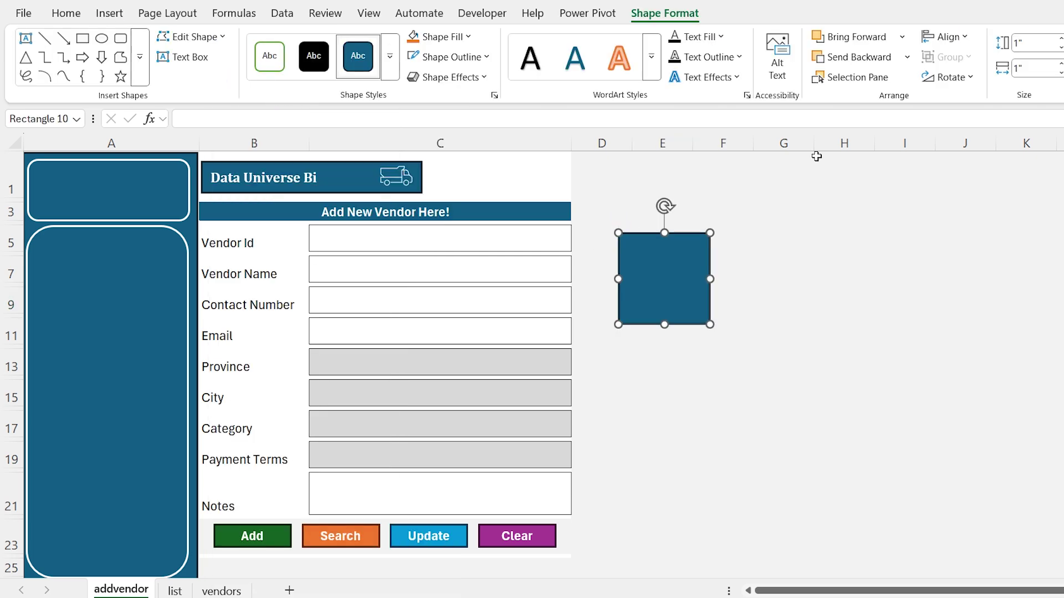
Size the new rectangle to 0.38" x 1.55" with a white outline
click(1034, 44)
text(0.38)
key(Tab)
text(1.5)
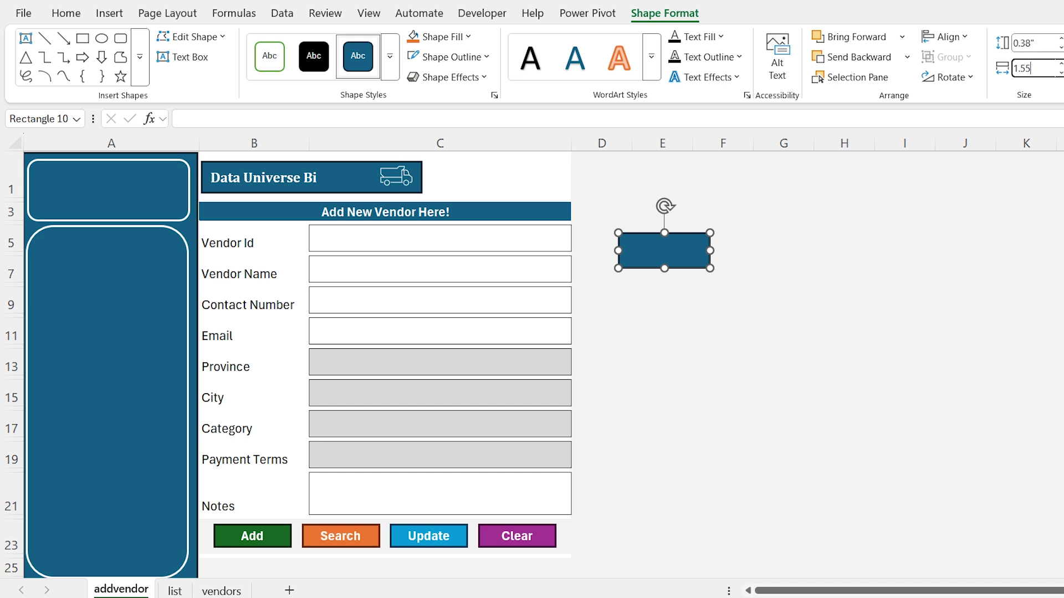
text(5)
key(Return)
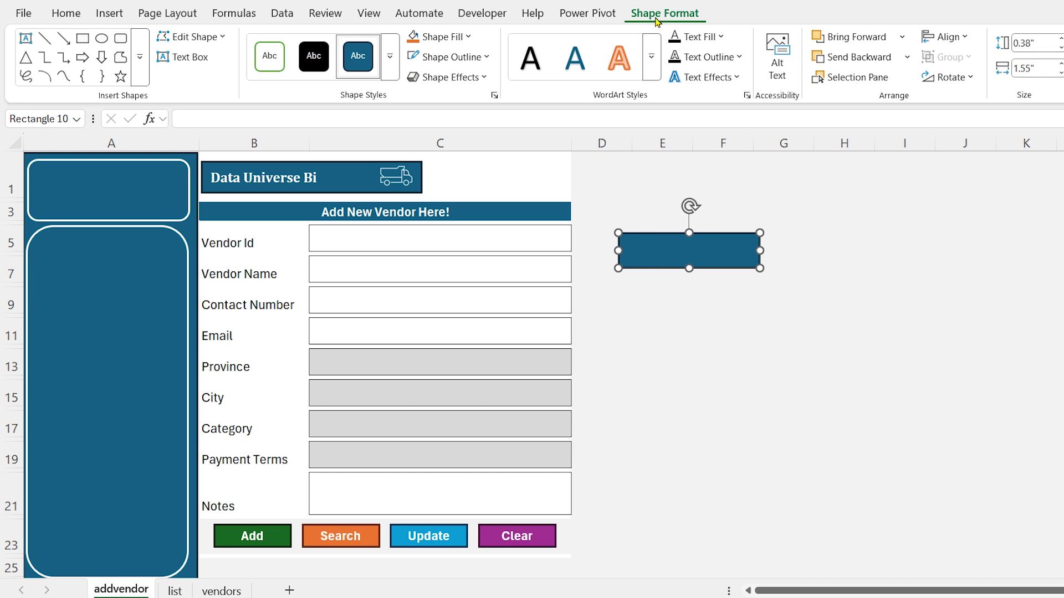
click(488, 59)
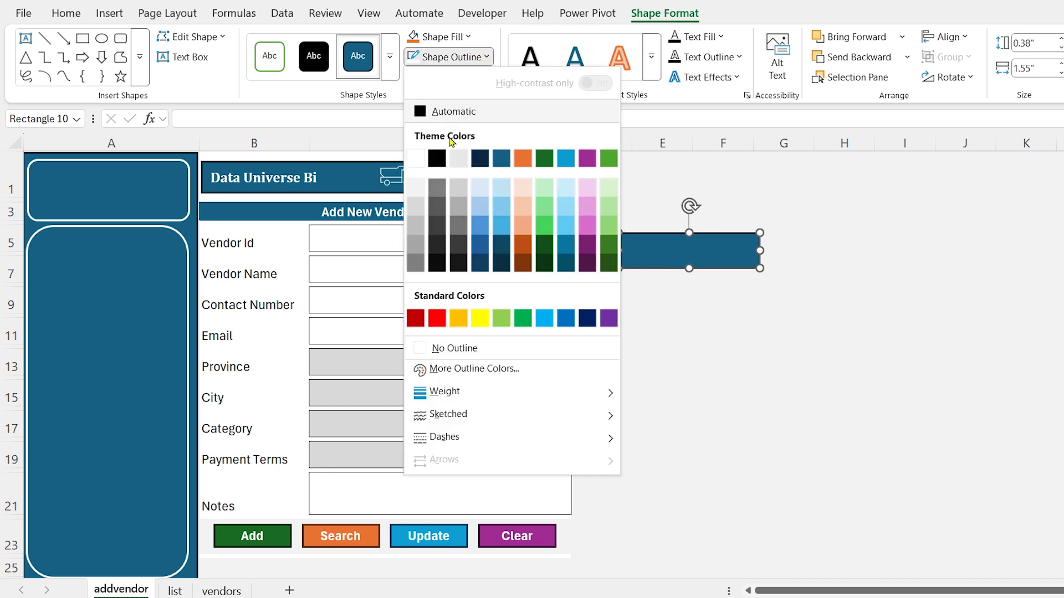
click(418, 161)
Duplicate the small rectangle and move the copies into the tall panel
key(ctrl+d)
key(ctrl+d)
key(ctrl+d)
key(ctrl+d)
key(ctrl+d)
key(ctrl+d)
drag(719, 238, 135, 306)
drag(727, 264, 112, 355)
drag(731, 287, 133, 427)
drag(747, 302, 143, 516)
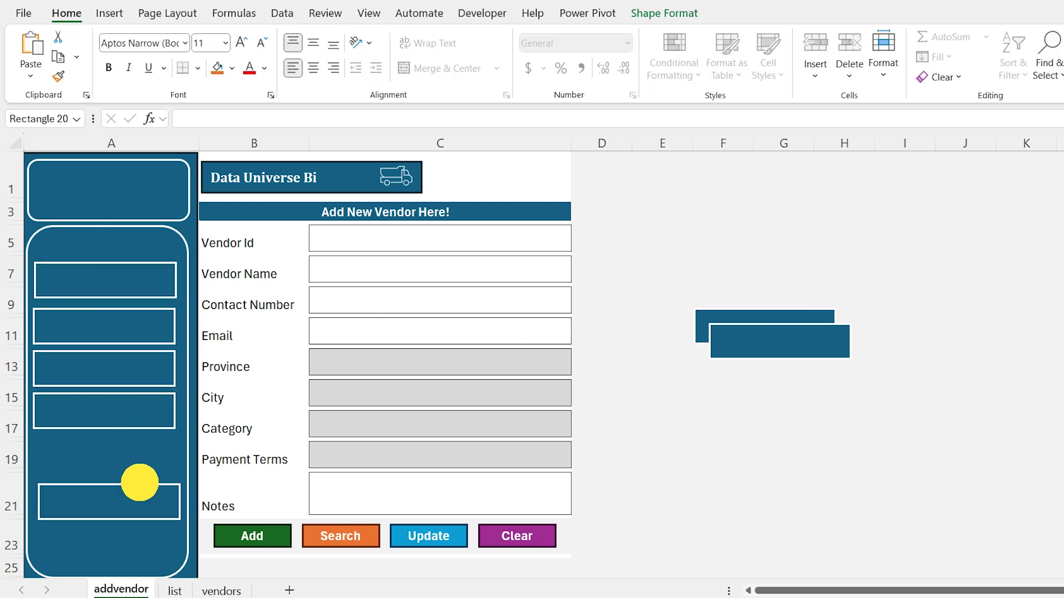
drag(765, 317, 111, 504)
drag(775, 340, 144, 535)
Select all seven menu boxes and nudge them up and right
shift+click(144, 513)
shift+click(146, 465)
key(Up)
key(Up)
key(Up)
key(Up)
shift+click(140, 411)
shift+click(138, 354)
shift+click(138, 327)
shift+click(138, 287)
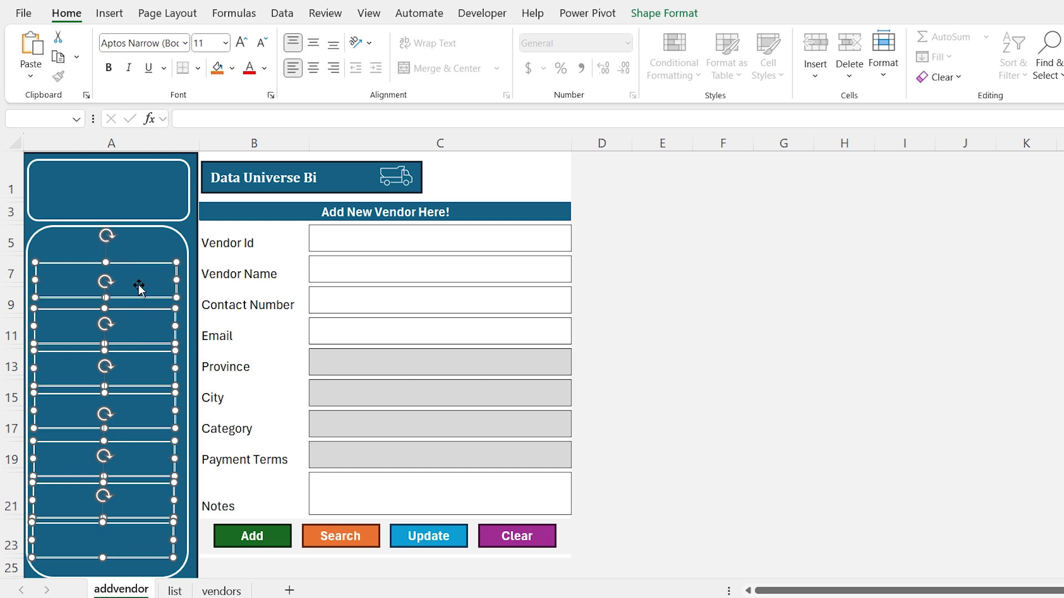
key(Right)
Align the menu boxes left, distribute them vertically, and label the top one 'Add Vendor'
click(663, 15)
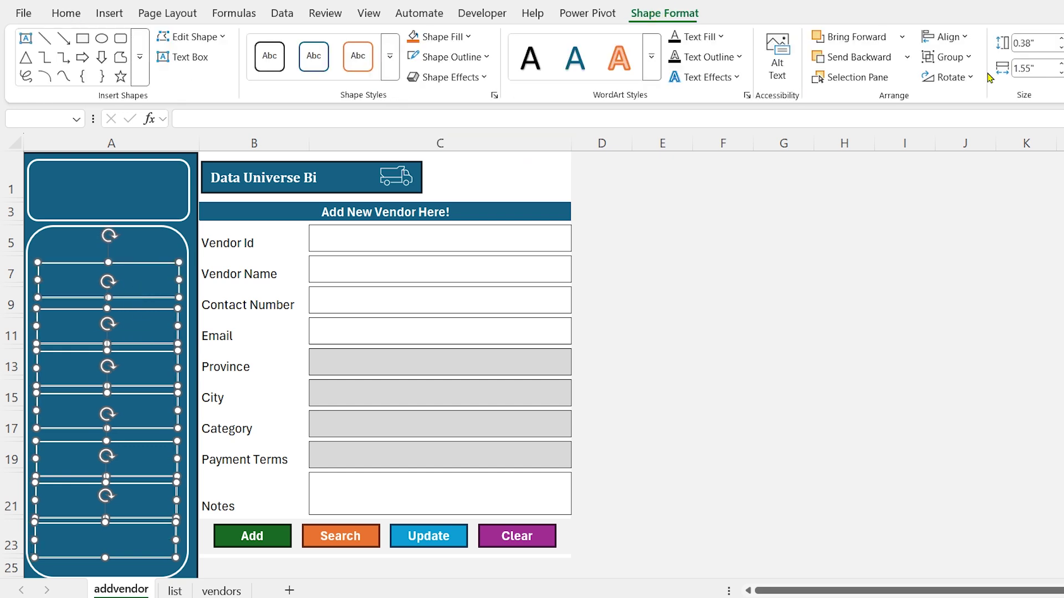
click(970, 35)
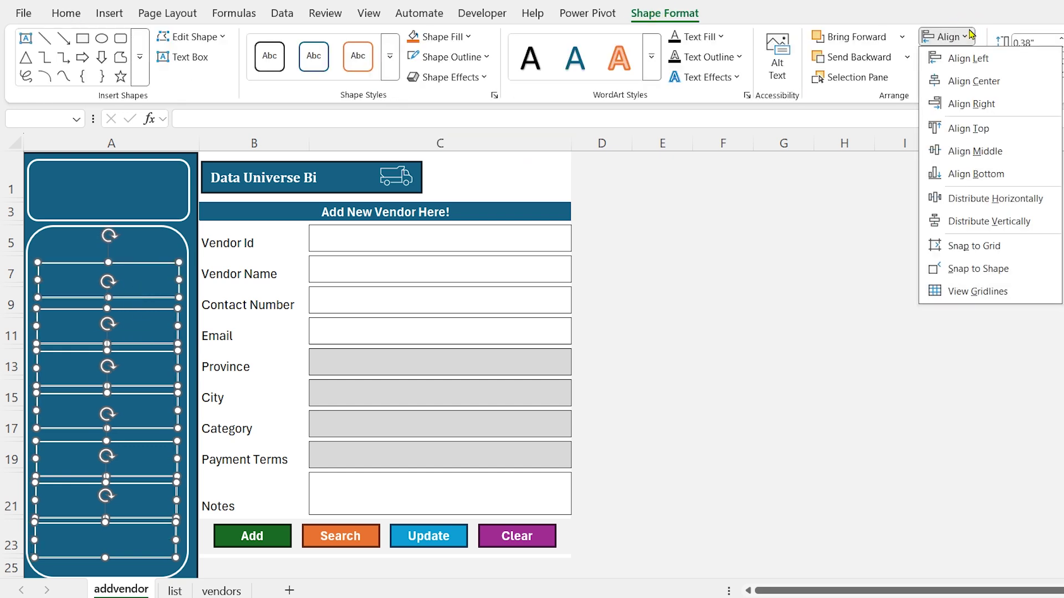
click(1002, 64)
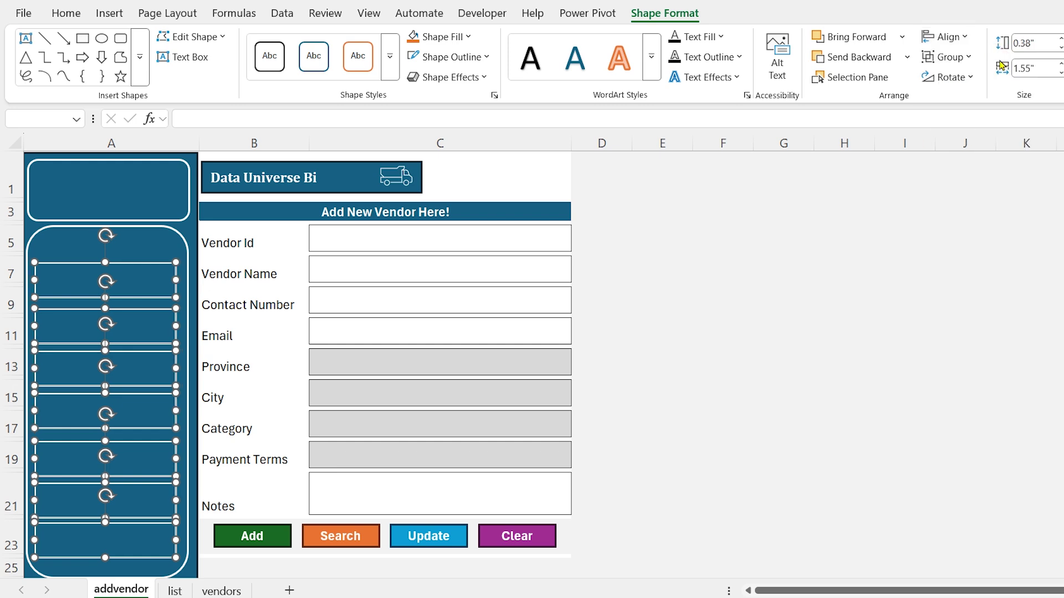
click(970, 36)
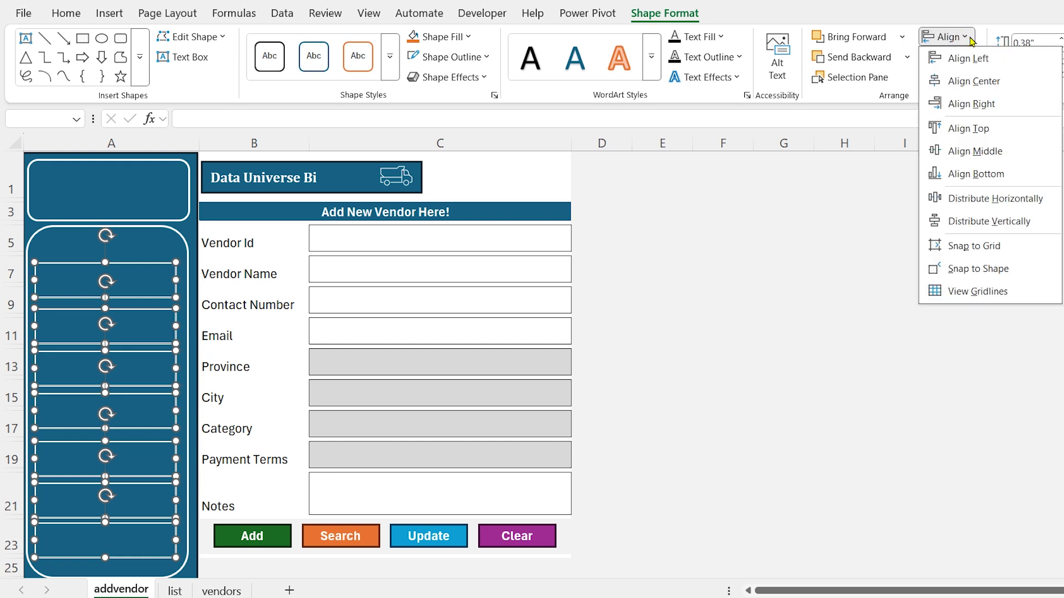
click(989, 221)
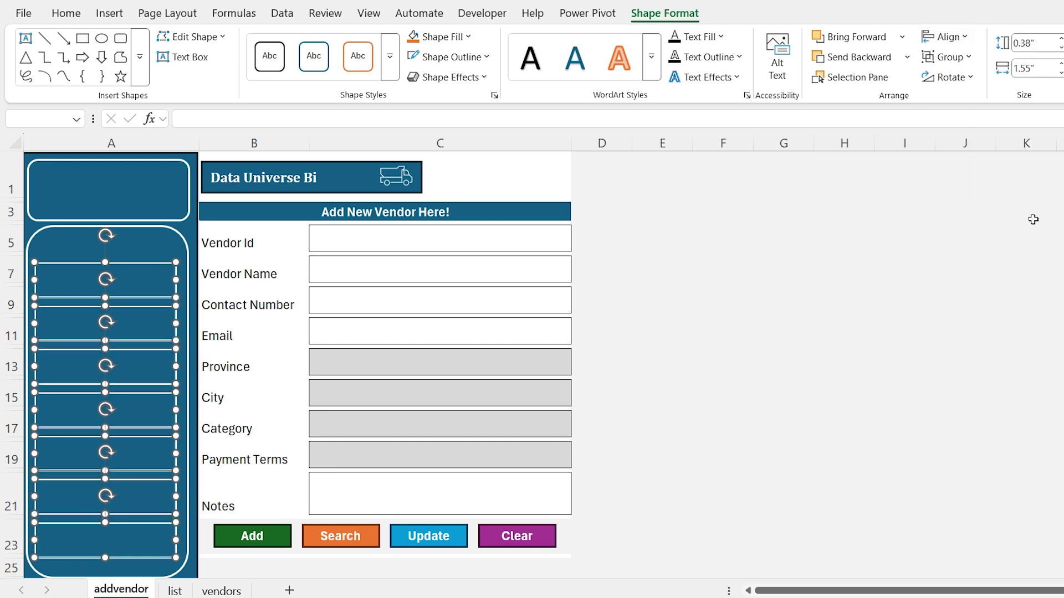
click(162, 269)
text(Add Vendor)
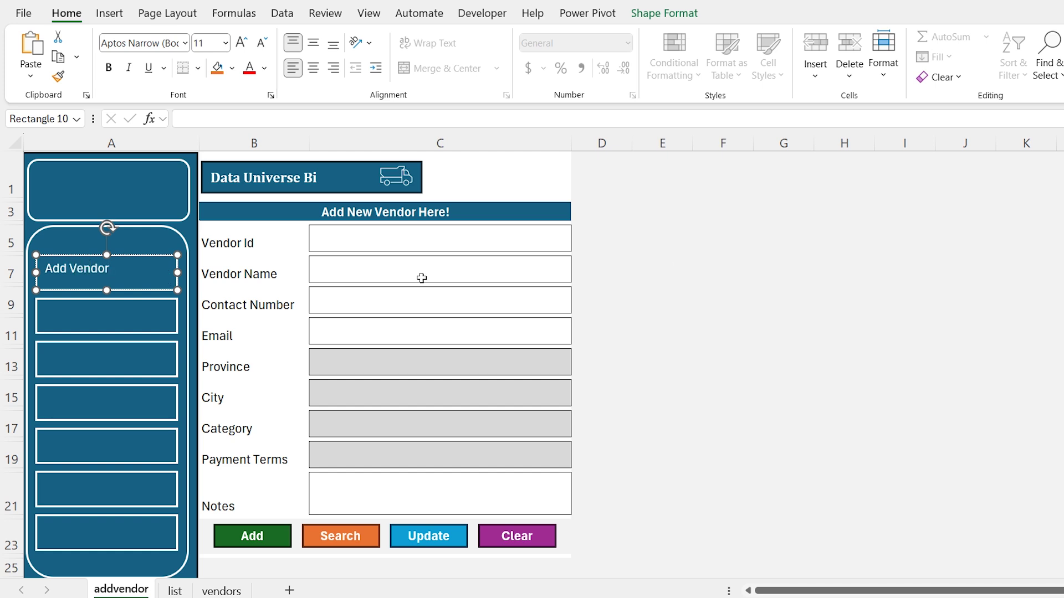
Right-align Add Vendor and add right-aligned labels Vendors, Add Stock IN and Stock Data
key(ctrl+a)
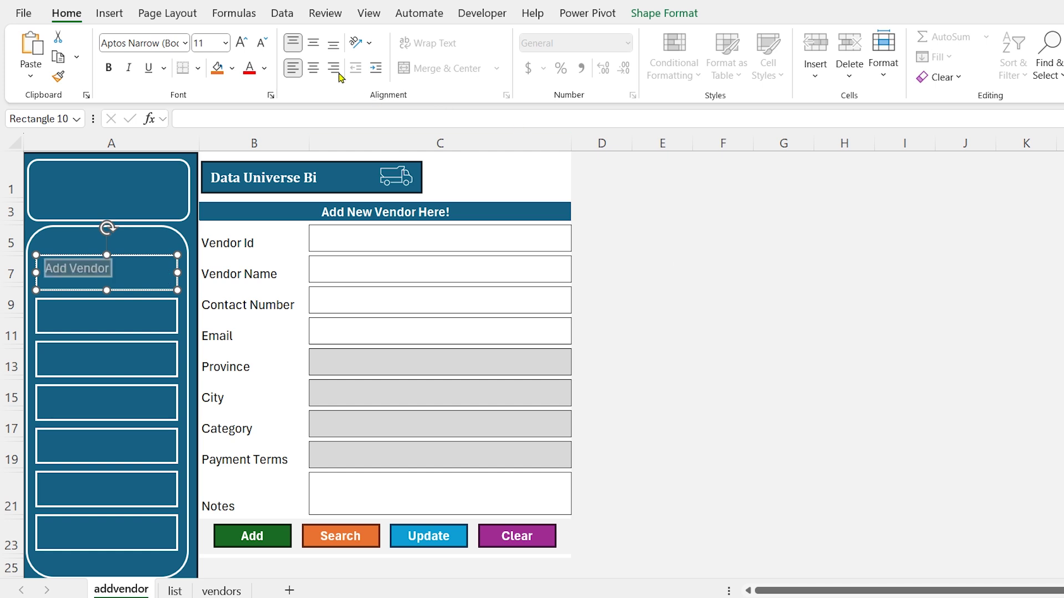
click(332, 68)
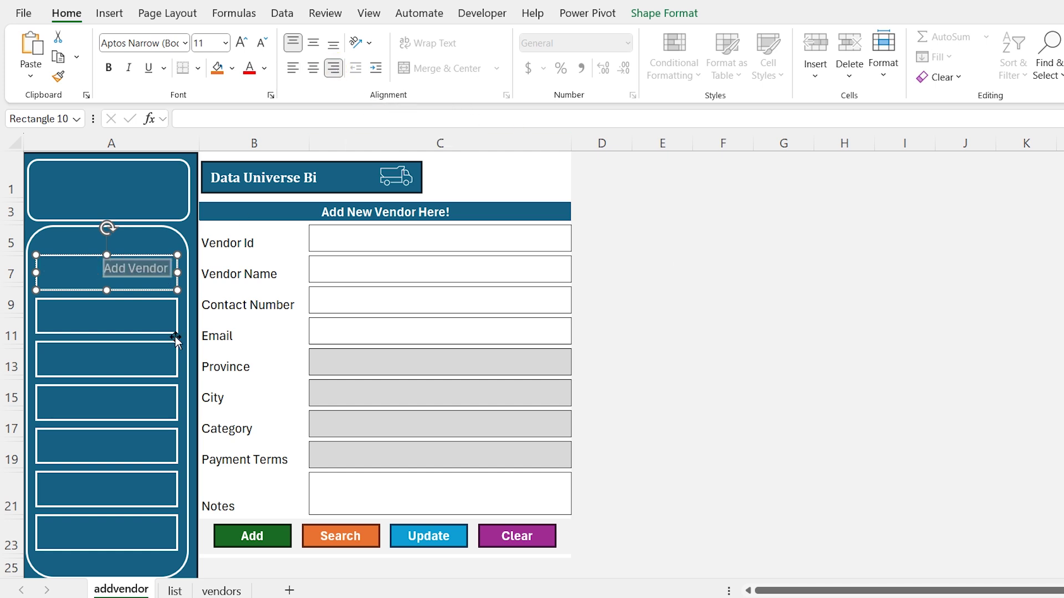
click(163, 325)
text(Vendors)
click(333, 68)
click(163, 368)
text(Add Stock)
click(333, 67)
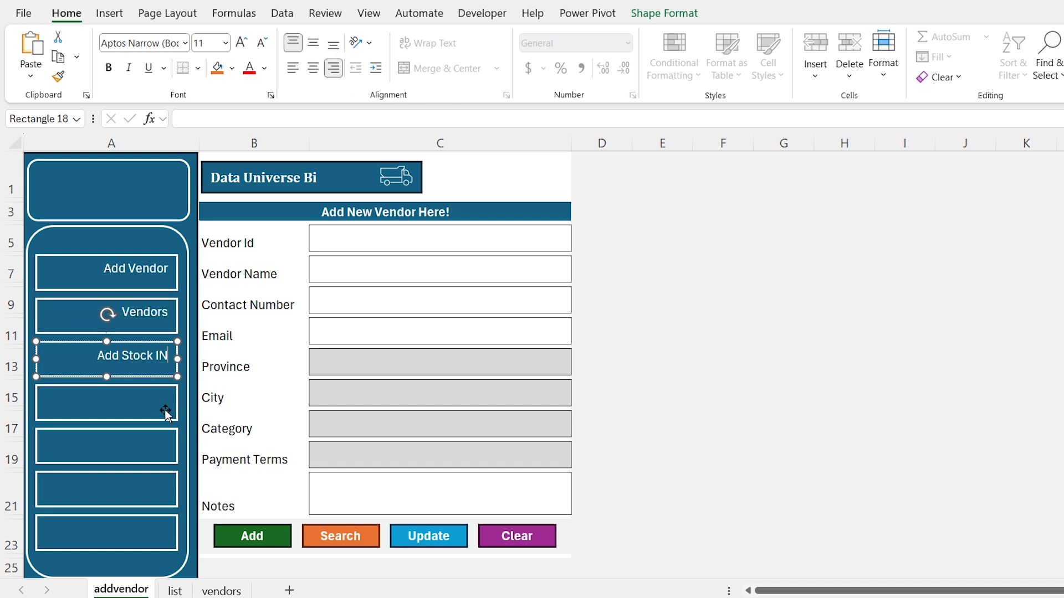
click(163, 409)
text(Stock Data)
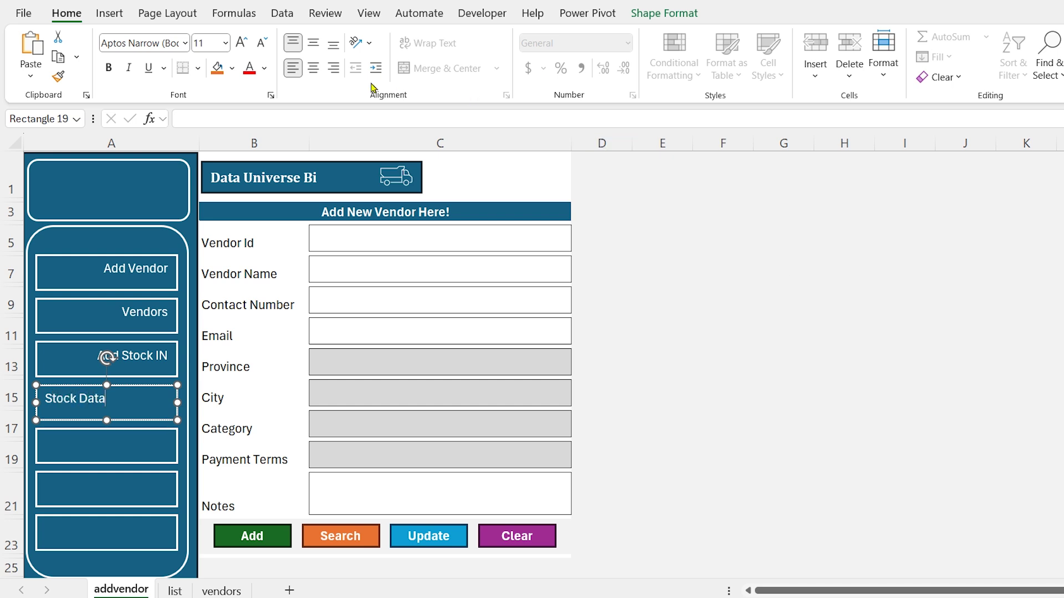
click(333, 68)
Label the last three boxes Customers, Stock Out/Sales and Stock In Hand, right-aligned
click(147, 459)
text(Customers)
click(333, 67)
click(150, 502)
text(Stock Out/Sales)
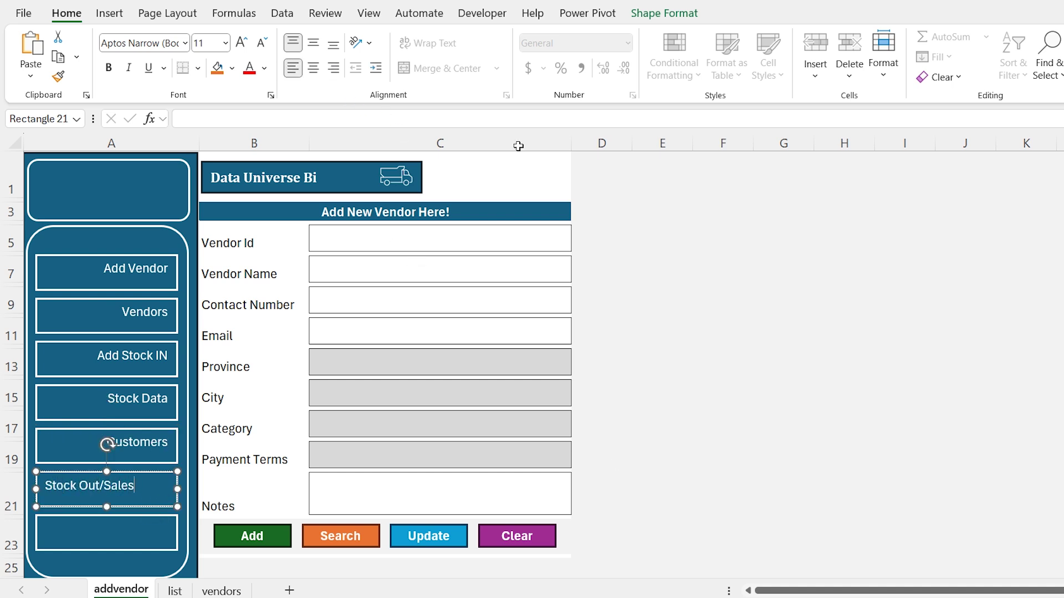
click(333, 67)
click(143, 541)
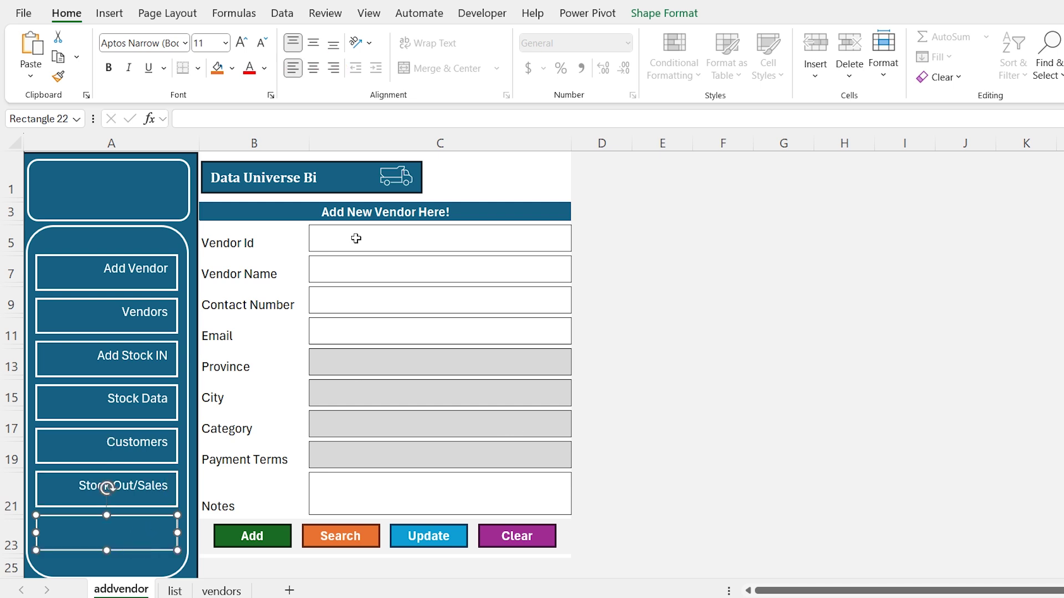
text(Stock In Hand)
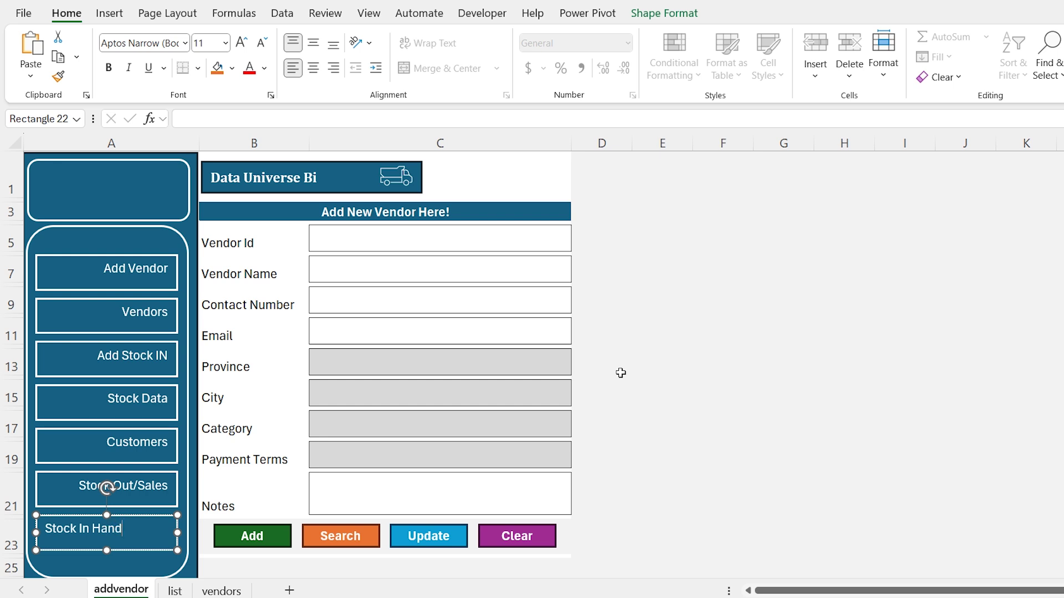
click(333, 68)
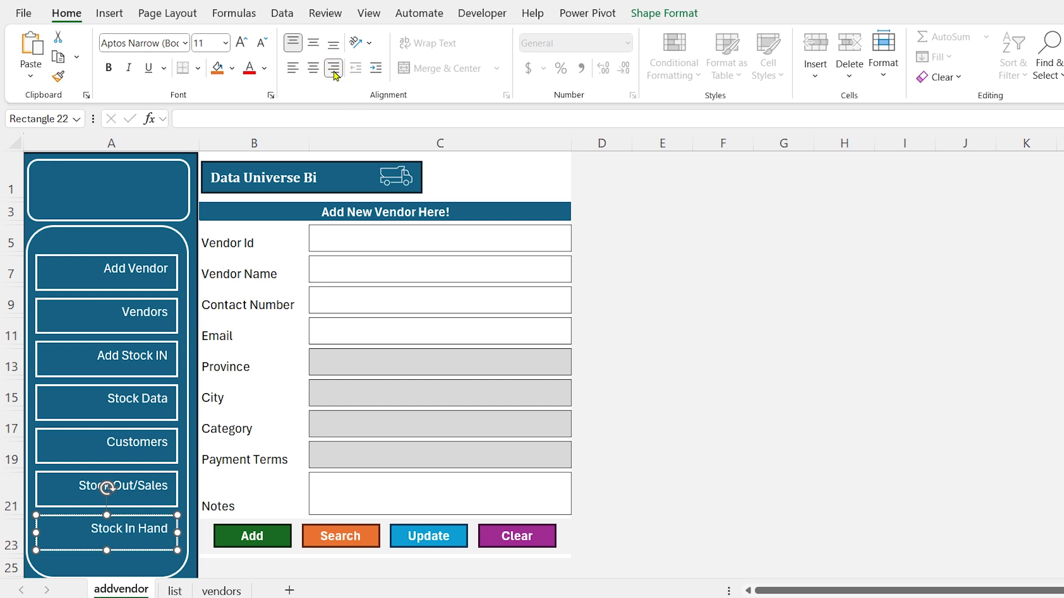
click(662, 268)
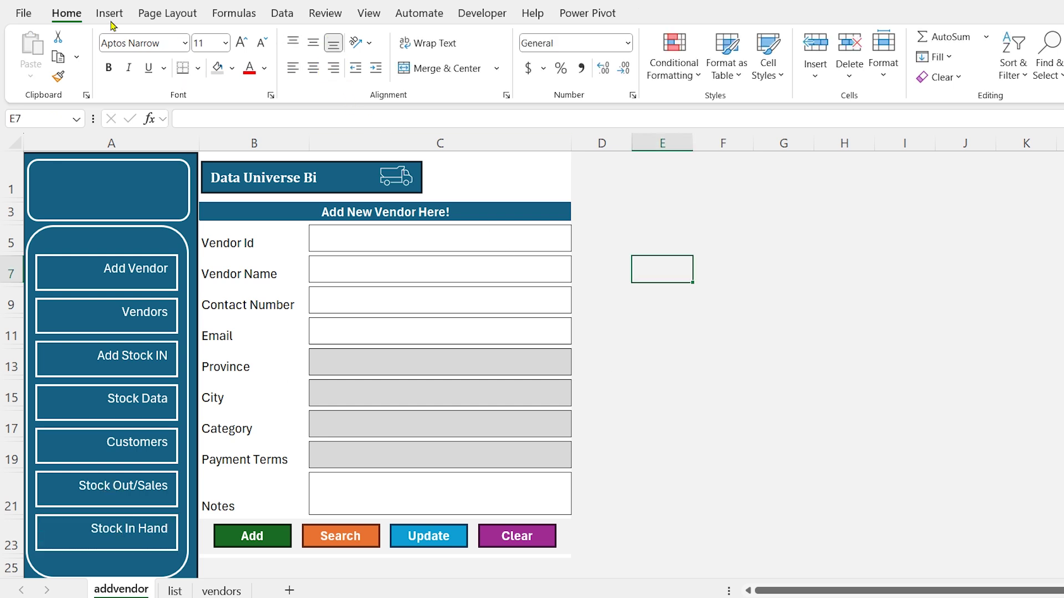
In the stock icon library, pick a house icon and an open-box icon
click(109, 15)
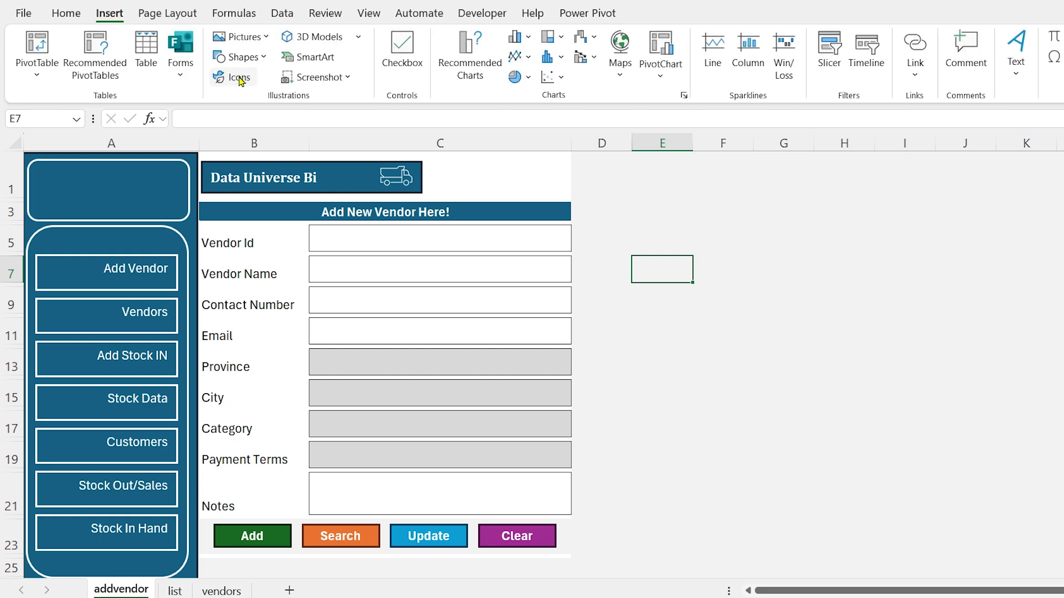
click(235, 77)
text(home)
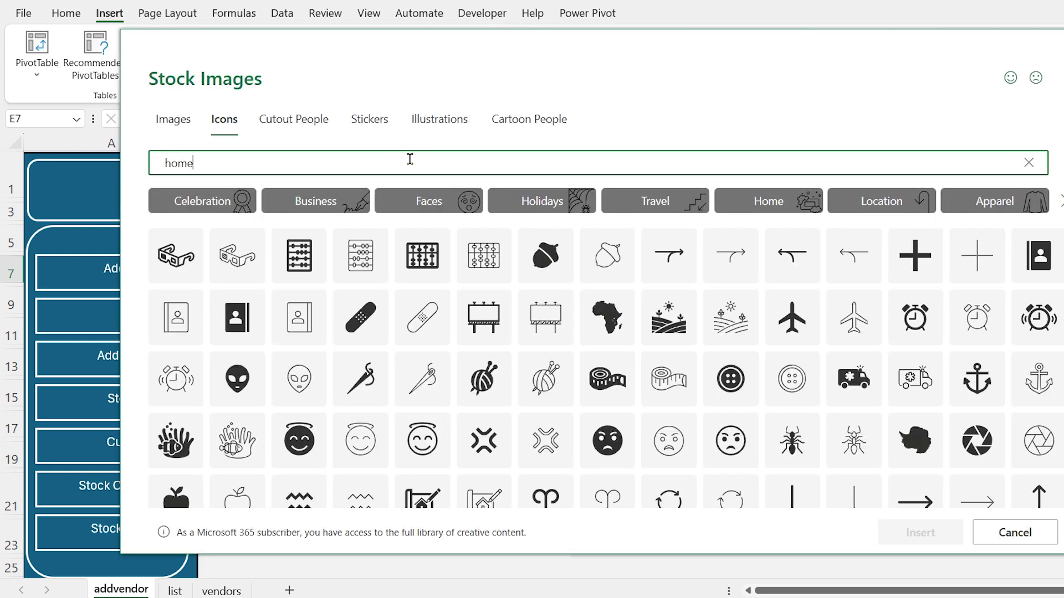
click(178, 215)
double_click(241, 161)
text(box)
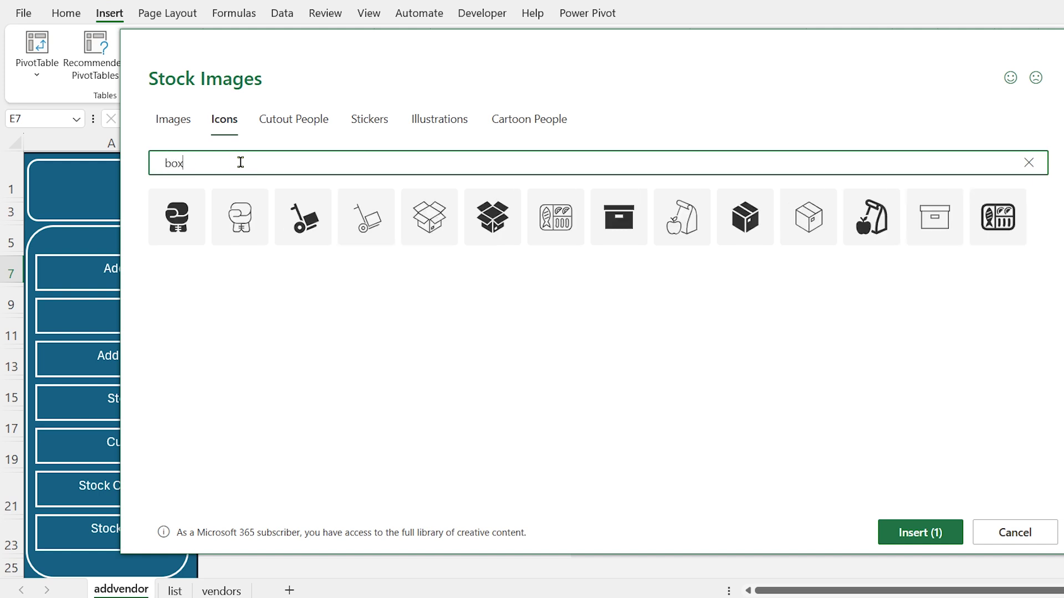
click(444, 215)
Add a filled plus and a group-of-people icon, then insert all four icons
double_click(384, 165)
text(plus)
click(310, 211)
double_click(339, 166)
text(per)
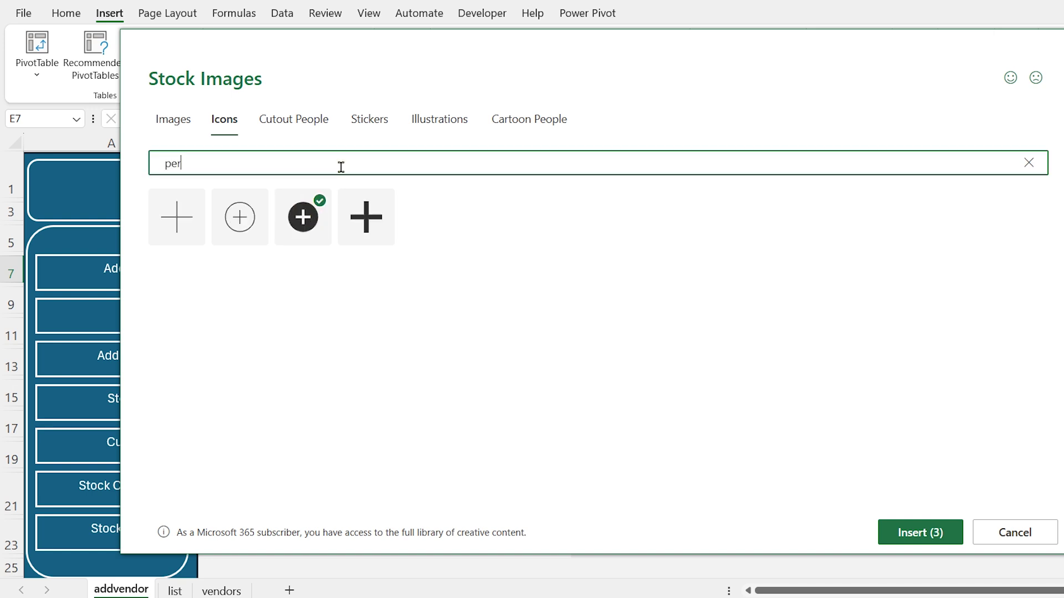
text(sons)
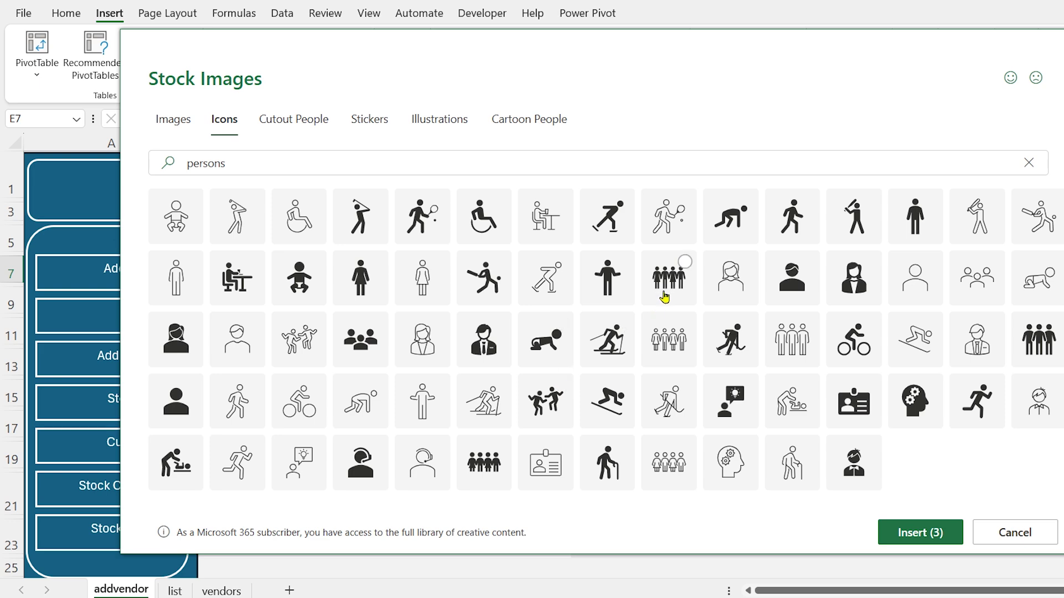
click(665, 292)
click(898, 532)
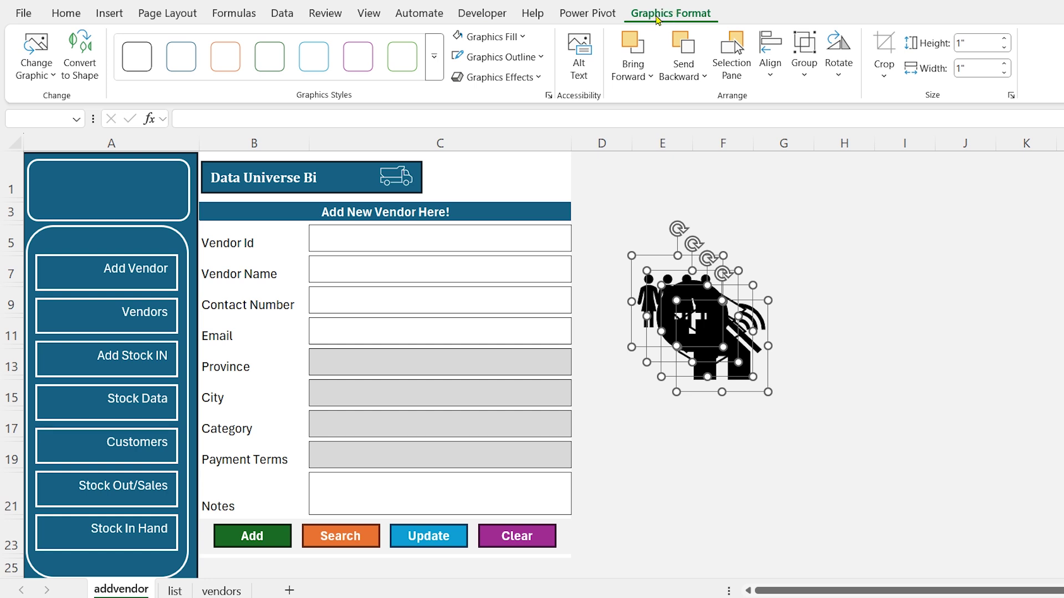
Resize the icons to 0.3" height and fill them white
click(978, 43)
text(0.3)
key(Tab)
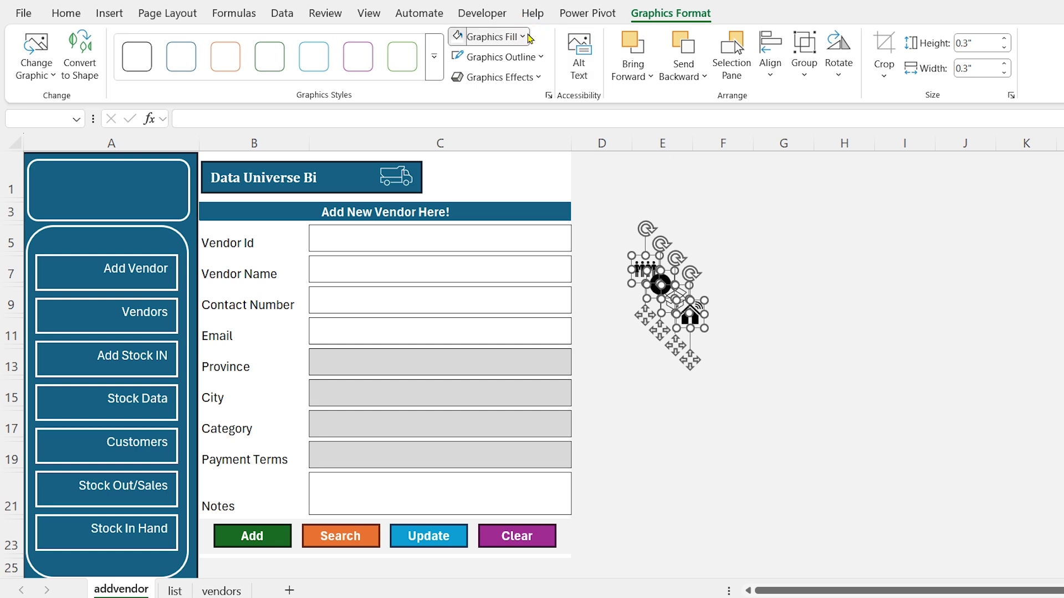
click(490, 36)
click(460, 138)
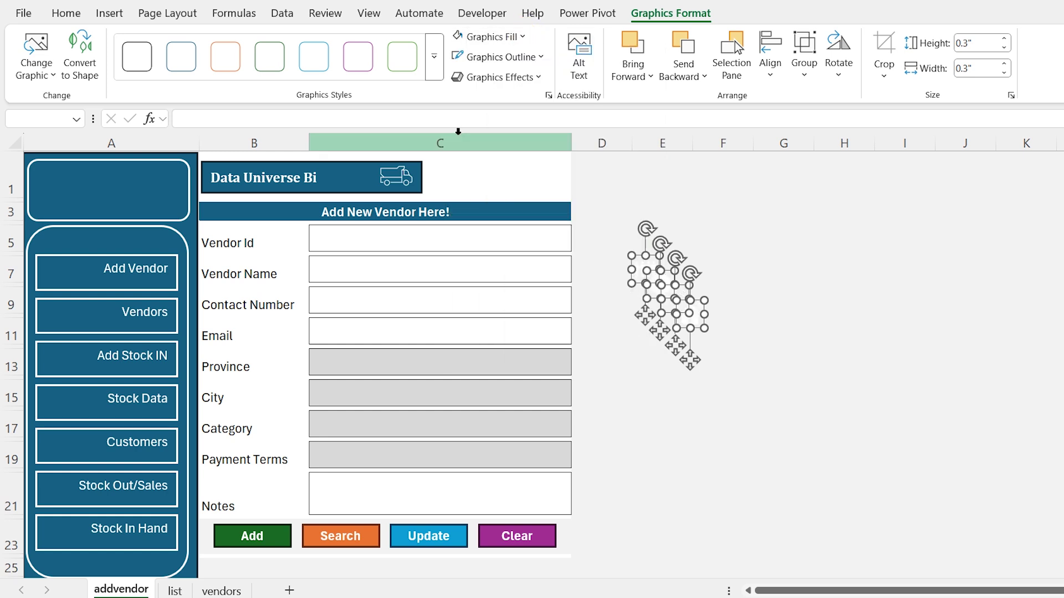
click(742, 353)
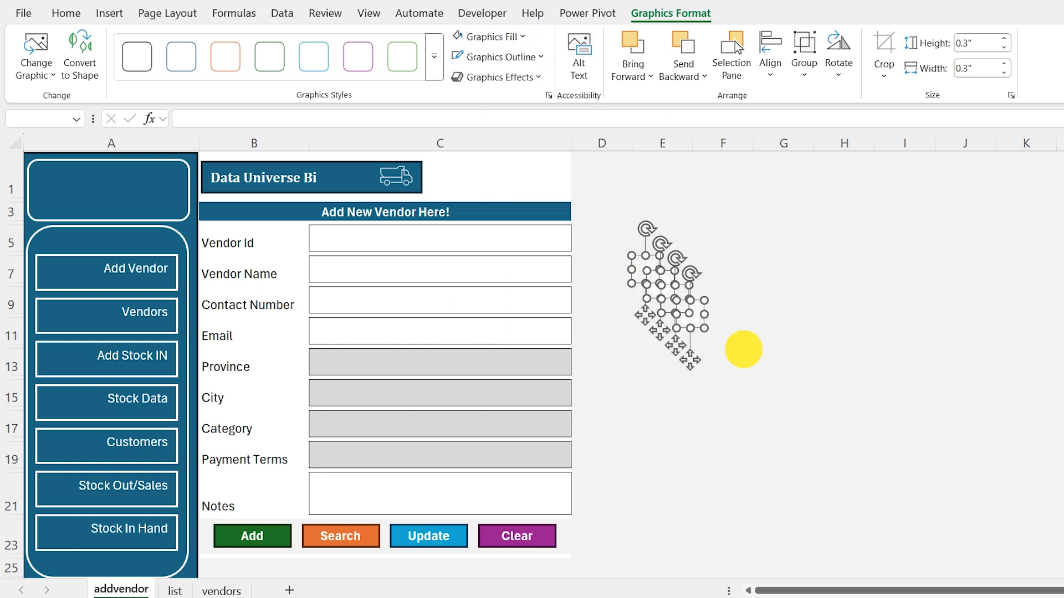
Place the house icon in the top sidebar box and enlarge it to 0.67"
drag(693, 316, 106, 194)
click(635, 16)
click(977, 43)
text(.67)
key(Tab)
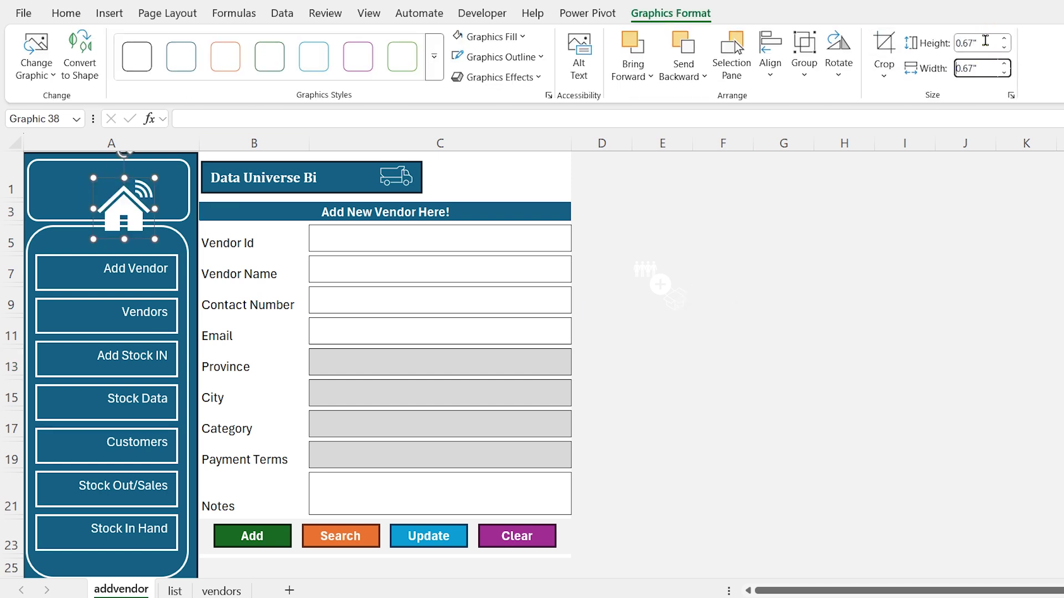
drag(123, 207, 105, 187)
Put plus icons on Add Vendor and Add Stock IN, box on Stock Data, and align them left
click(632, 267)
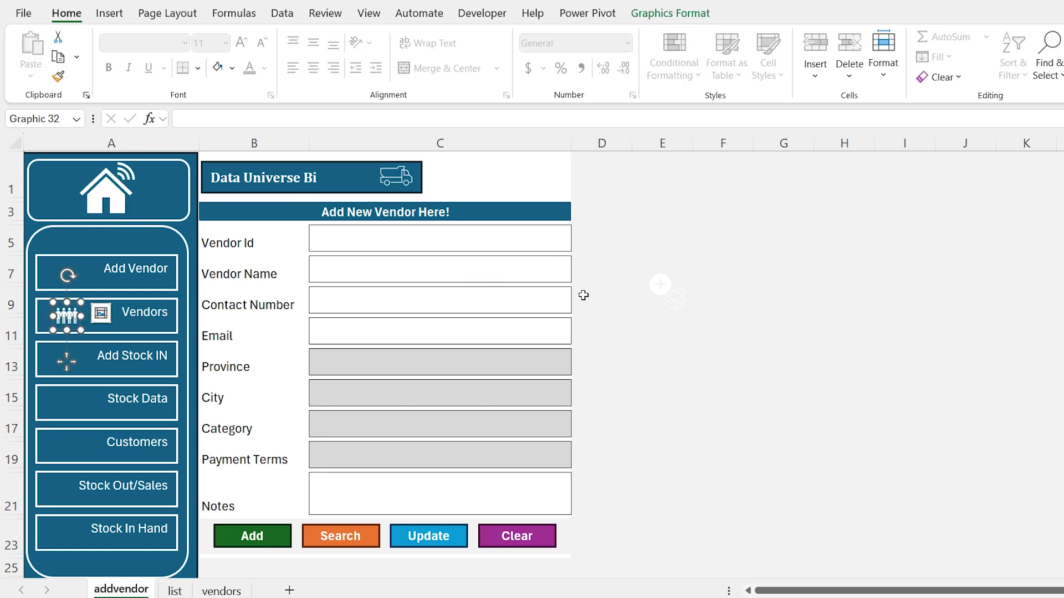
click(660, 328)
drag(661, 328, 63, 272)
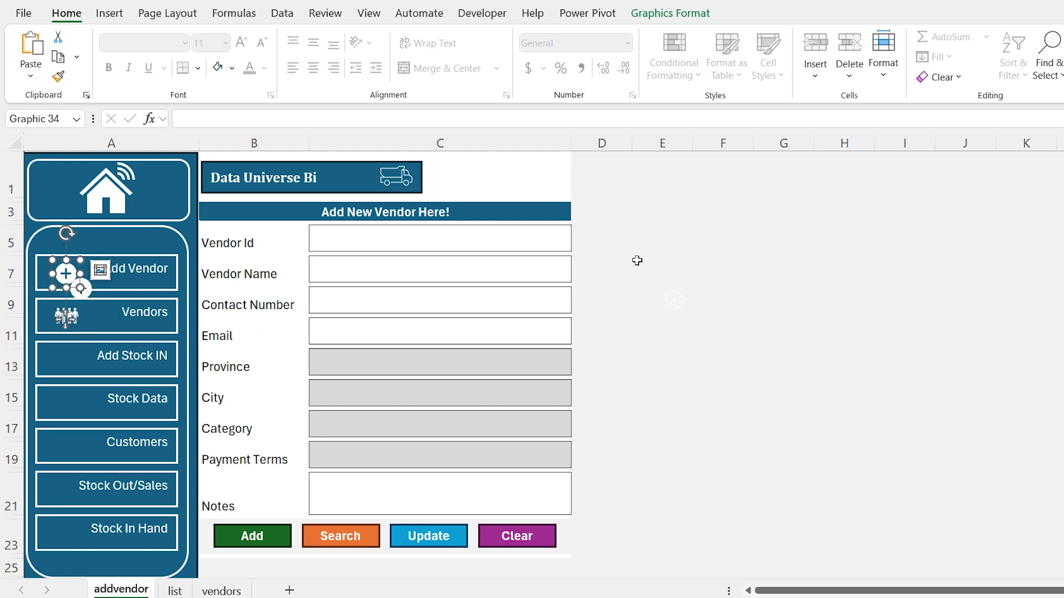
click(662, 362)
click(65, 355)
drag(677, 296, 68, 272)
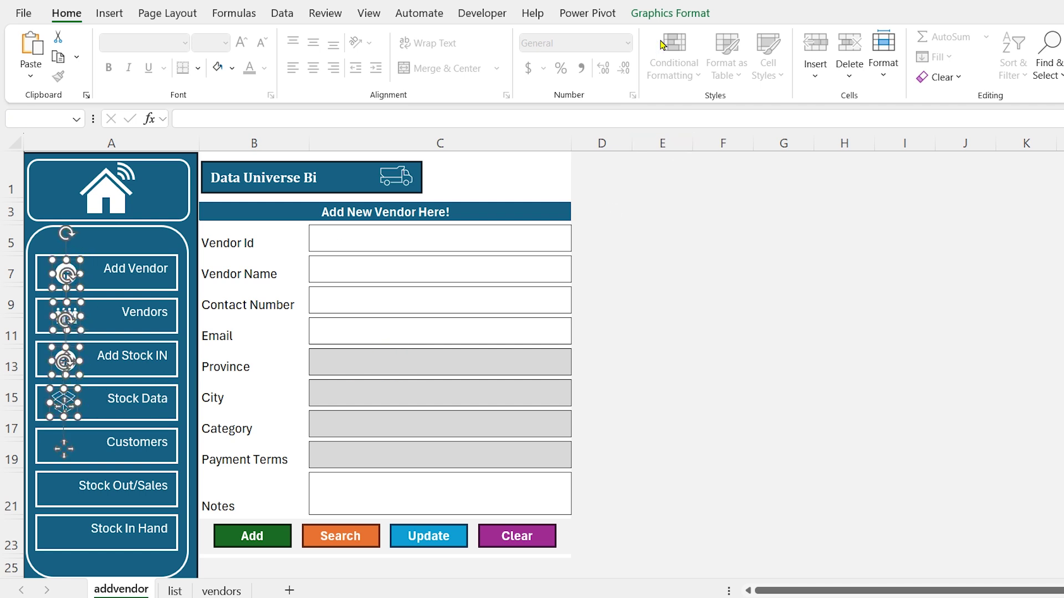
click(671, 13)
click(773, 82)
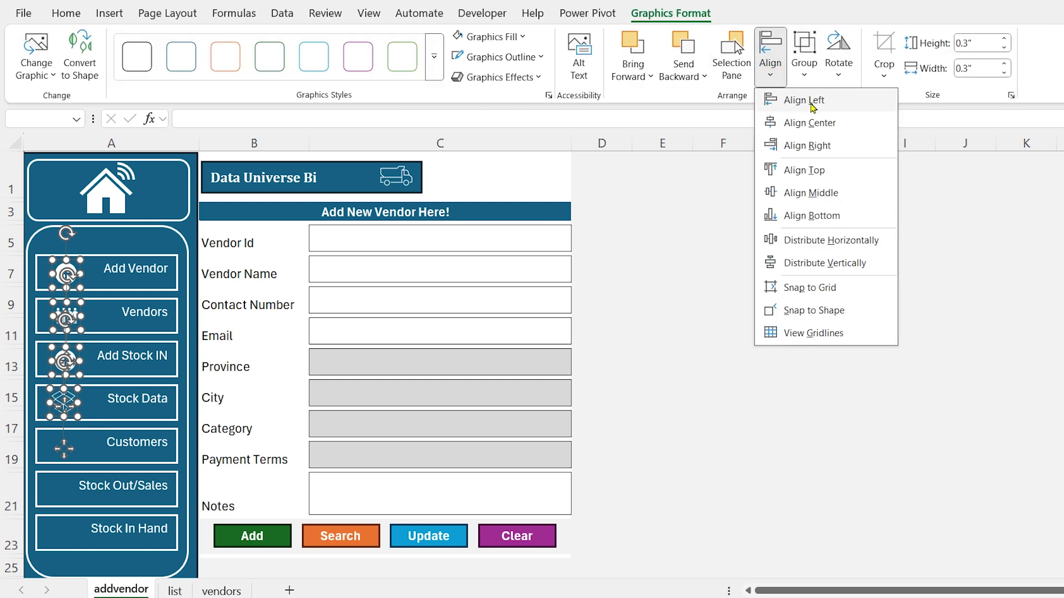
click(804, 100)
click(662, 300)
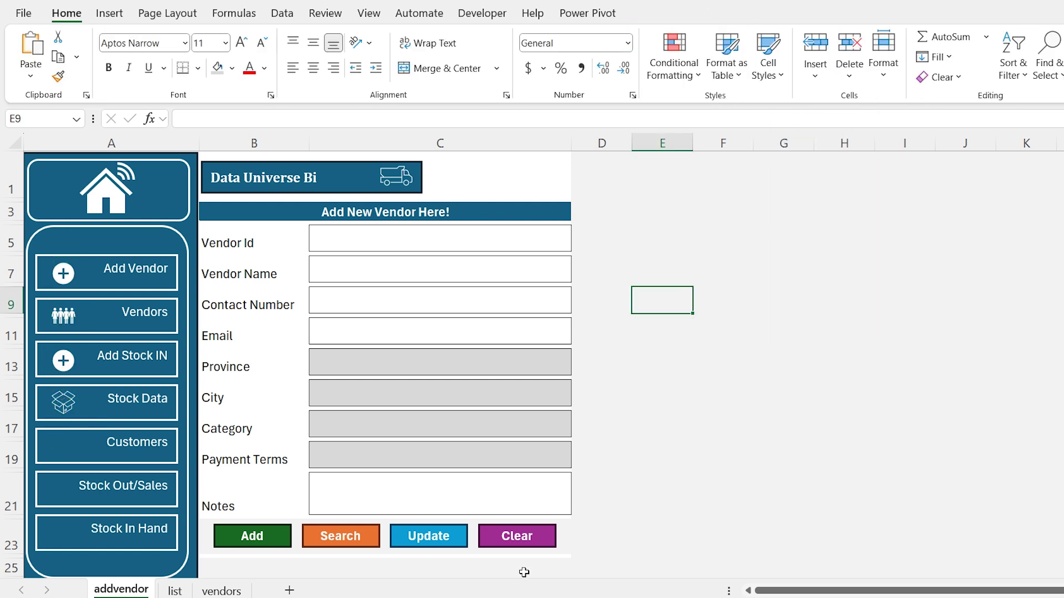
Apply the black theme shape style to the Add Vendor button, then select Vendor Id cell C5
click(100, 263)
click(638, 17)
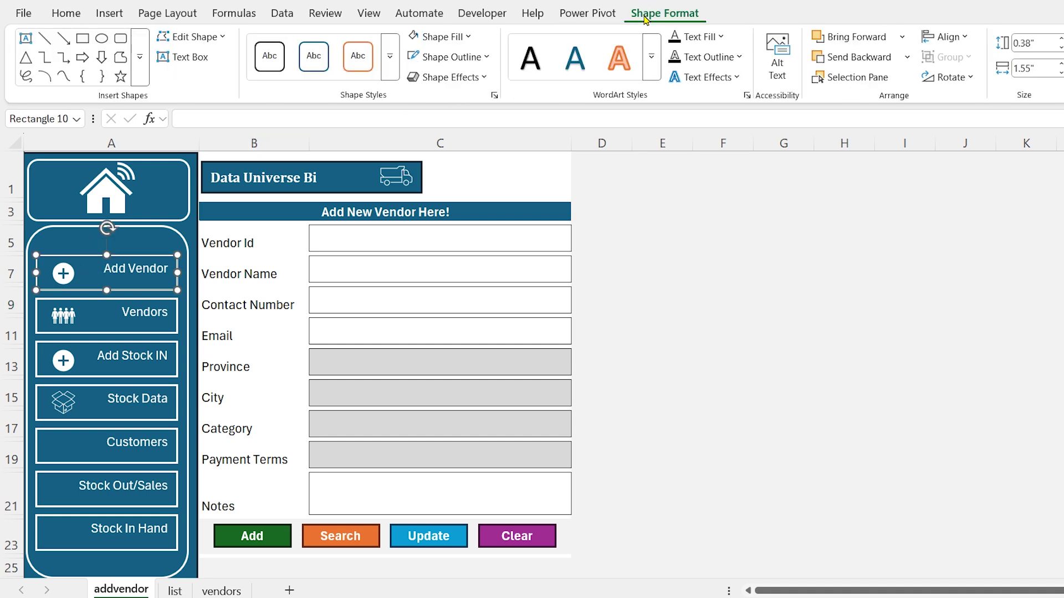
click(391, 57)
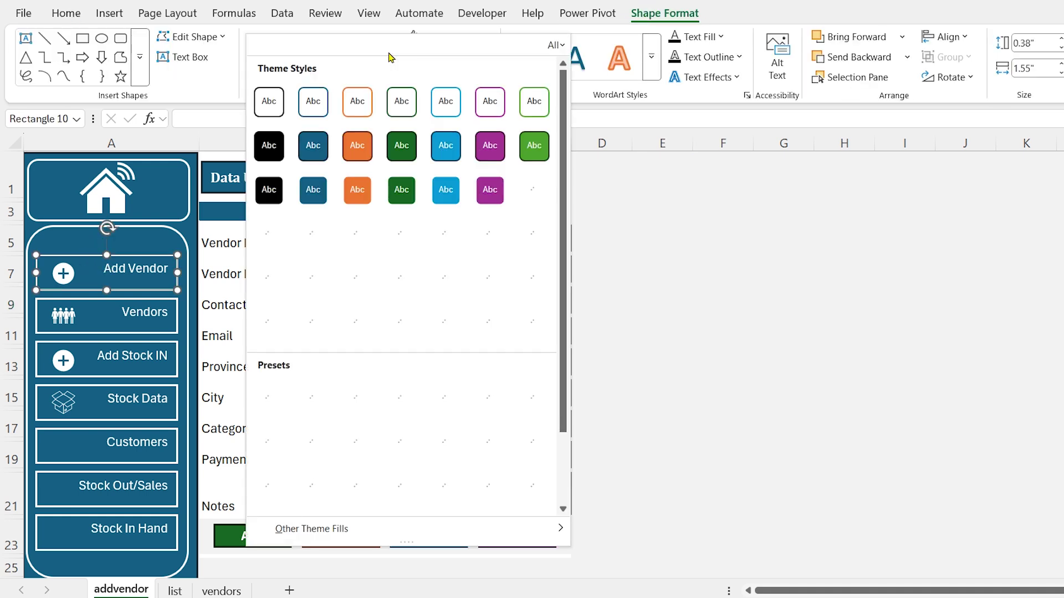
click(270, 145)
click(600, 242)
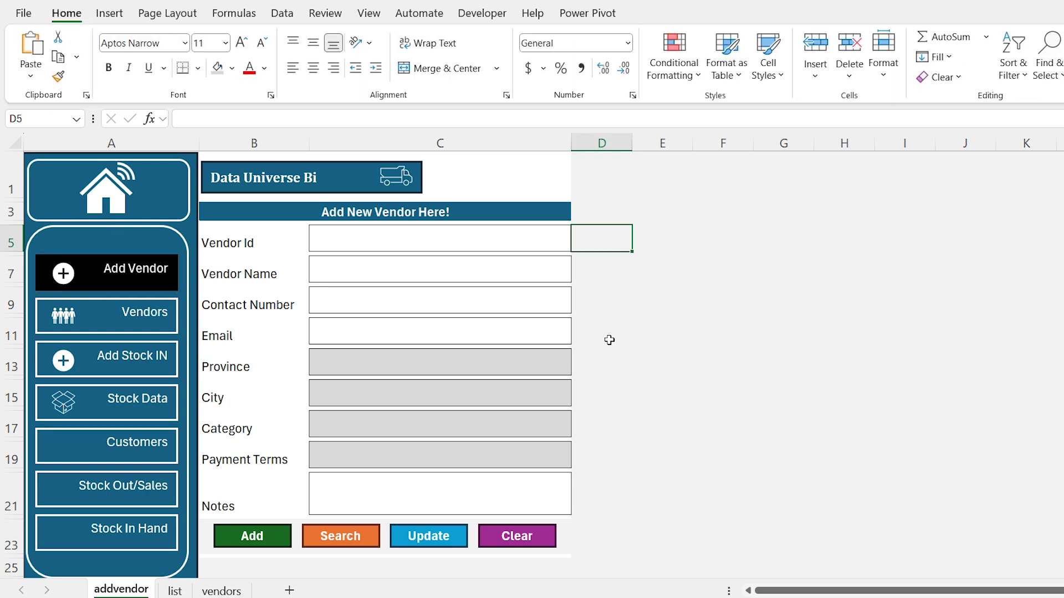
click(349, 491)
click(391, 231)
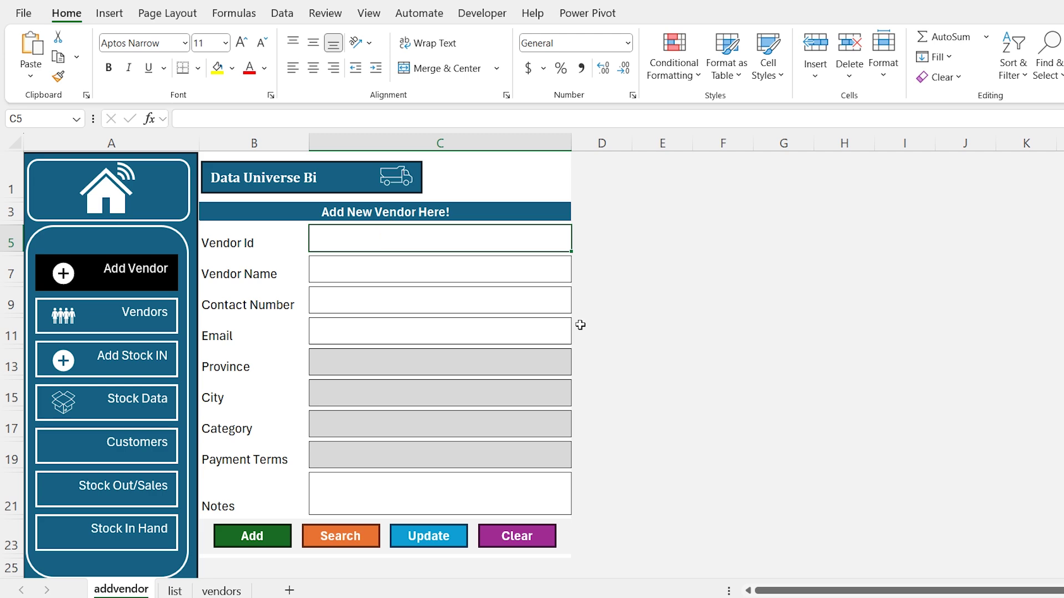
Set Vendor Id to =MAX(vendors!A:A)+1, giving the next ID 19
text(=max)
key(Tab)
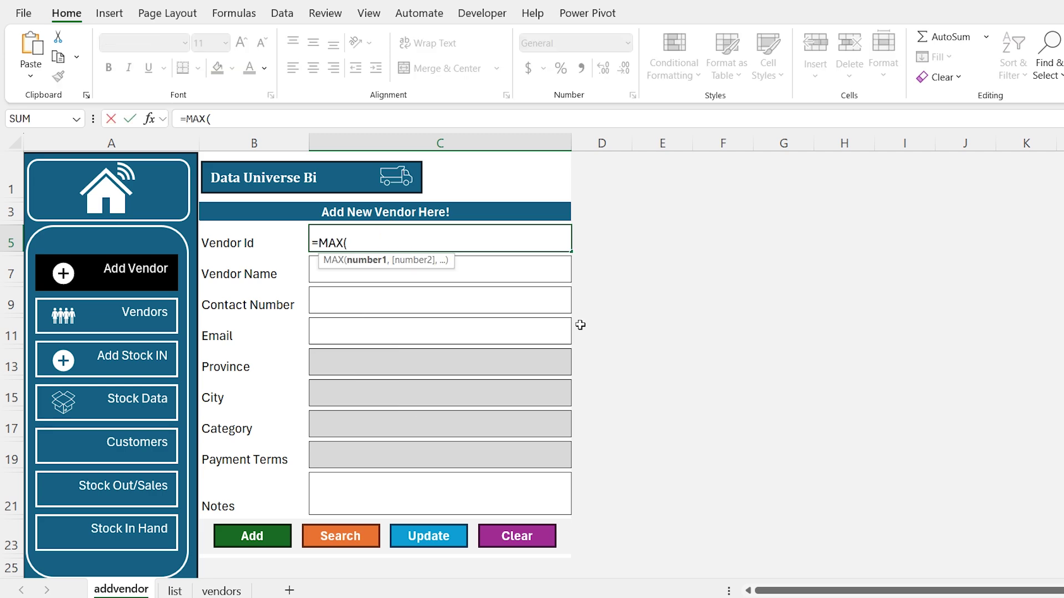
click(221, 591)
click(43, 140)
key(Return)
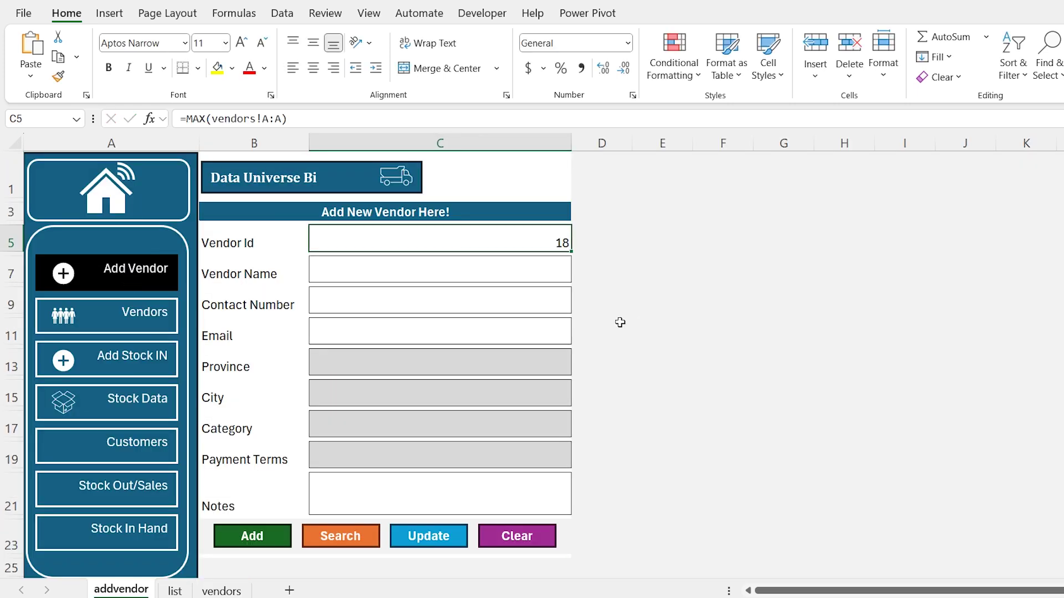
key(F2)
text(+1)
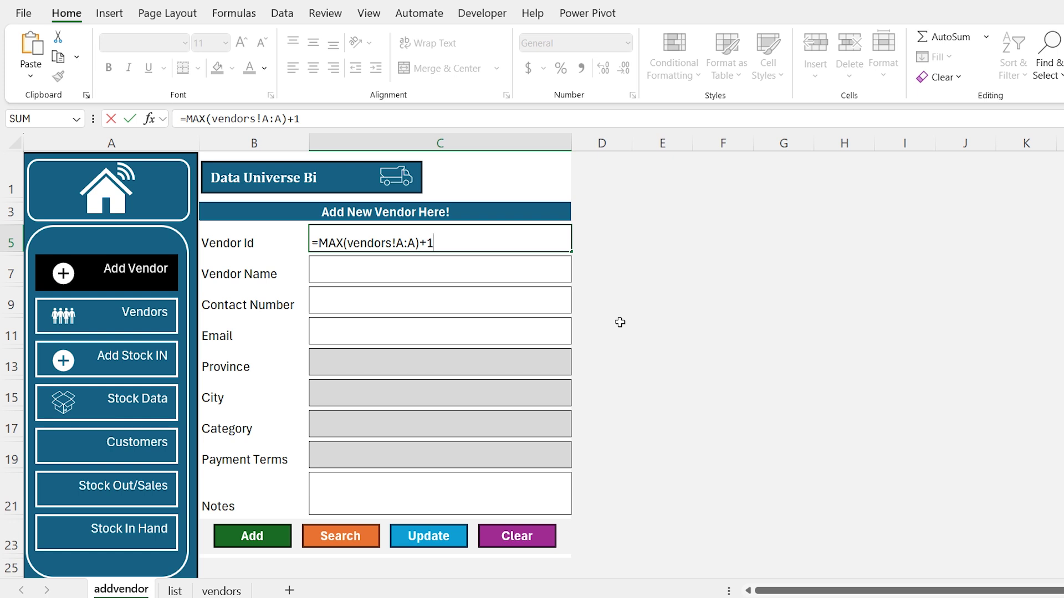
key(Return)
Enter the sample vendor's name, contact number and e-mail on the form
key(Return)
text(0300-XXXXXXX)
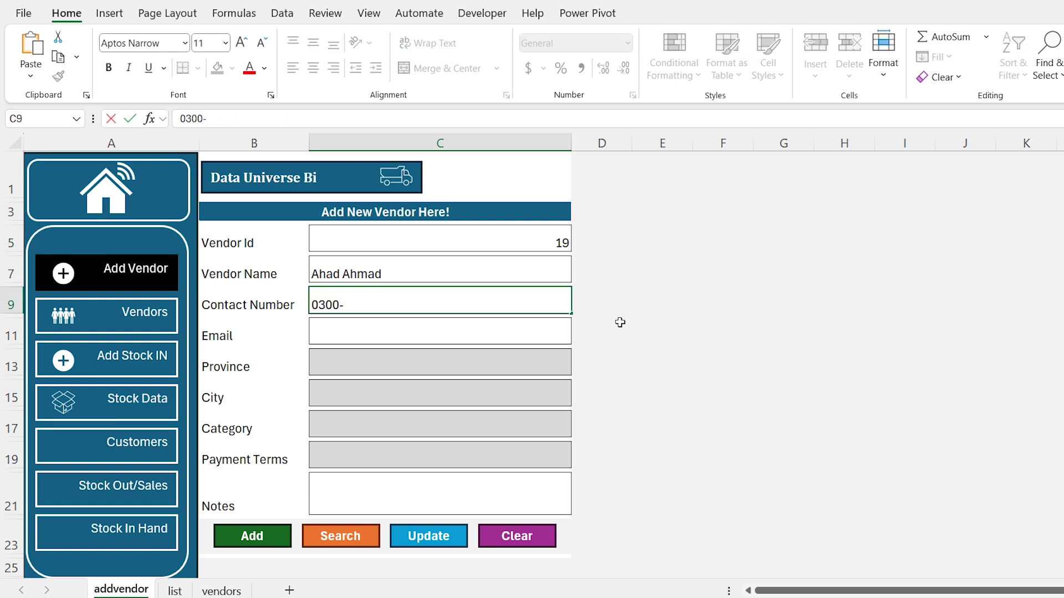
key(Return)
key(Return)
Fill in Punjab, Lahore, category Packaging, COD terms and the note 'Nice person.'
text(Punjab)
key(Return)
text(Lahore)
key(Return)
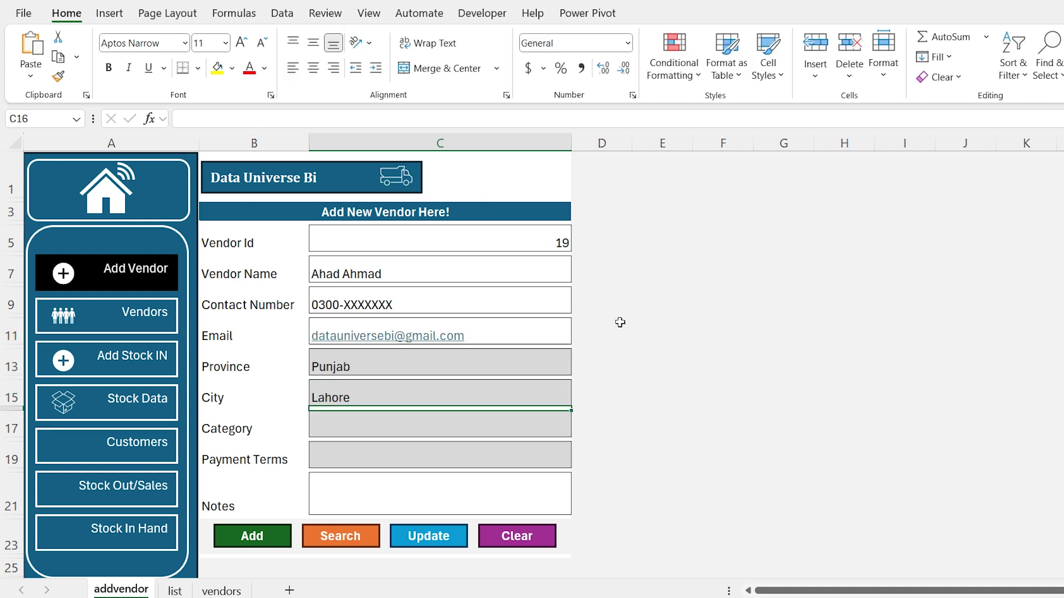
key(alt+Down)
key(Down)
key(Return)
key(Return)
text(COD)
key(Return)
text(Nice person.)
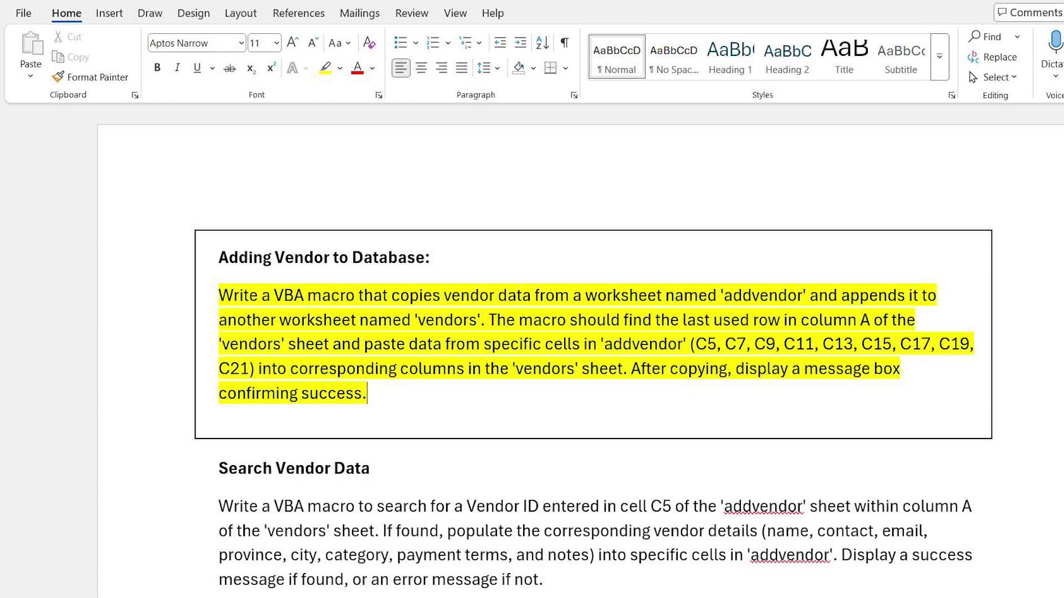
Send the Adding Vendor prompt to DeepSeek and copy the generated macro code
double_click(206, 394)
key(ctrl+c)
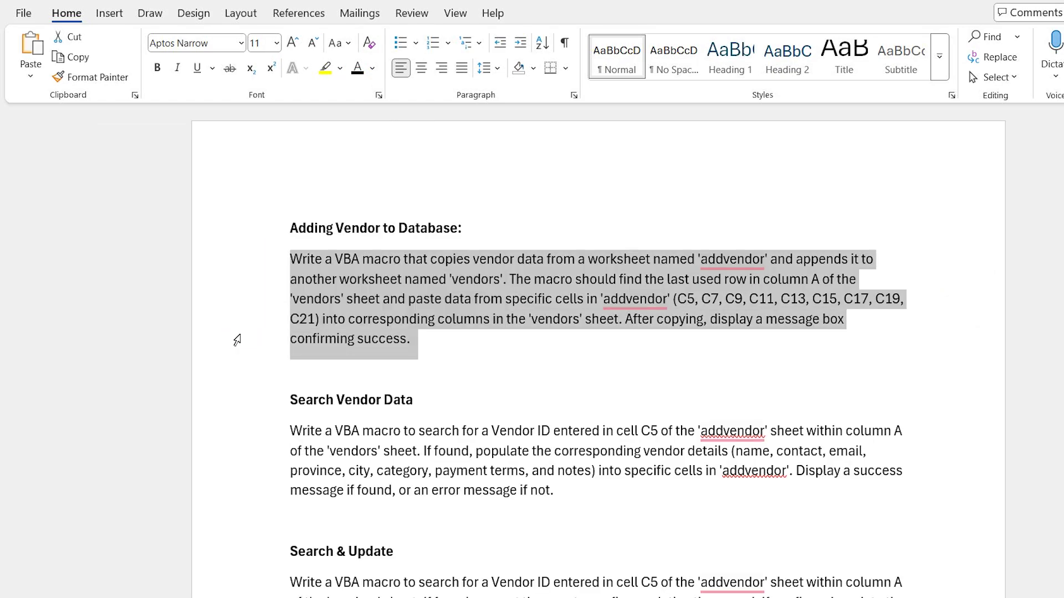
key(alt+Tab)
key(ctrl+v)
key(Return)
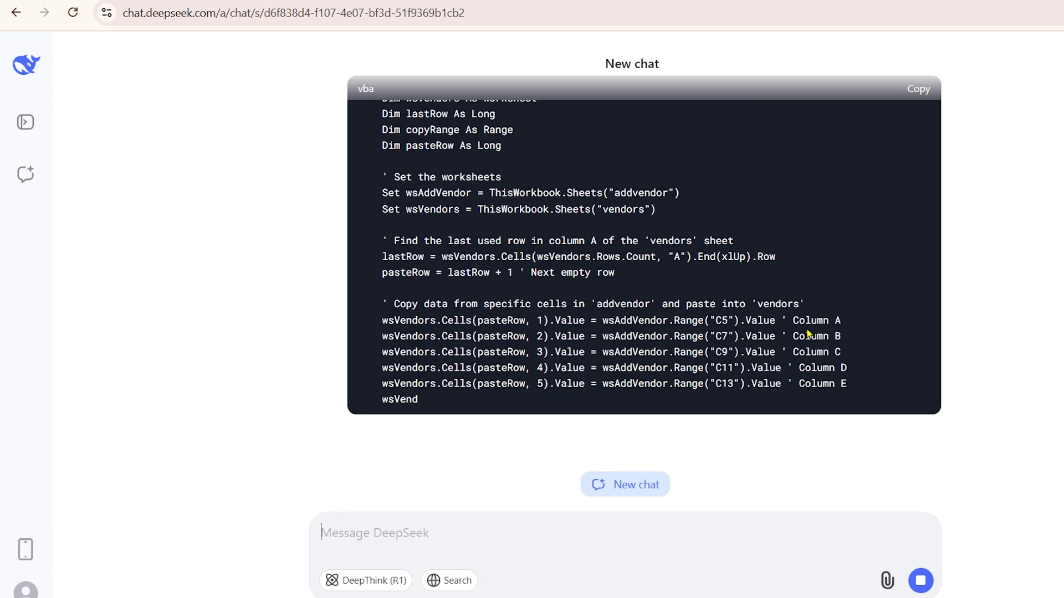
scroll(809, 333, up, 4)
click(917, 136)
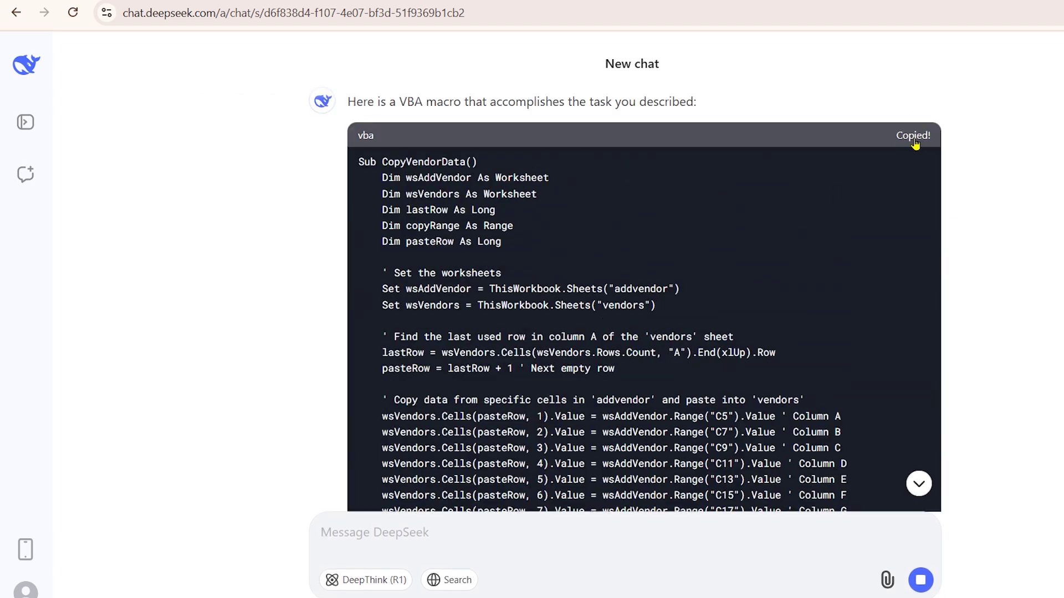
key(alt+Tab)
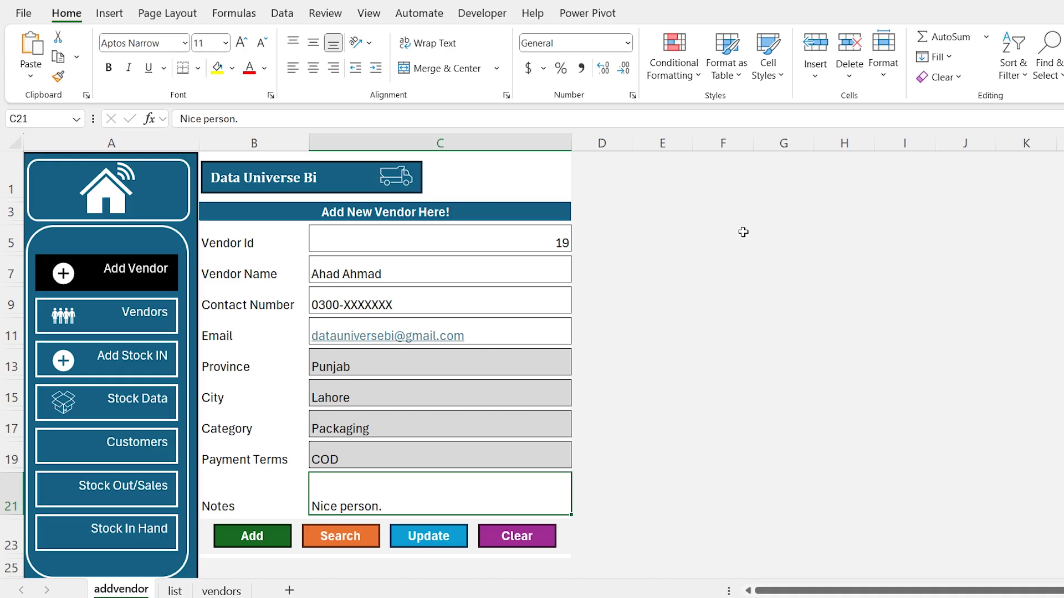
Insert a new VBA module, paste the CopyVendorData macro into it, and return to Excel
key(alt+F11)
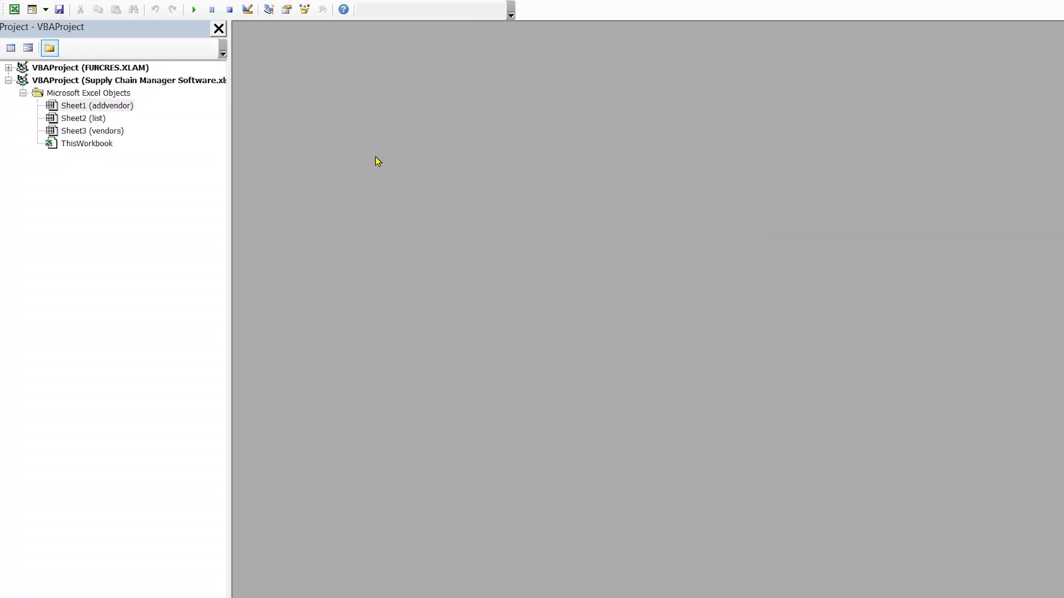
click(113, 2)
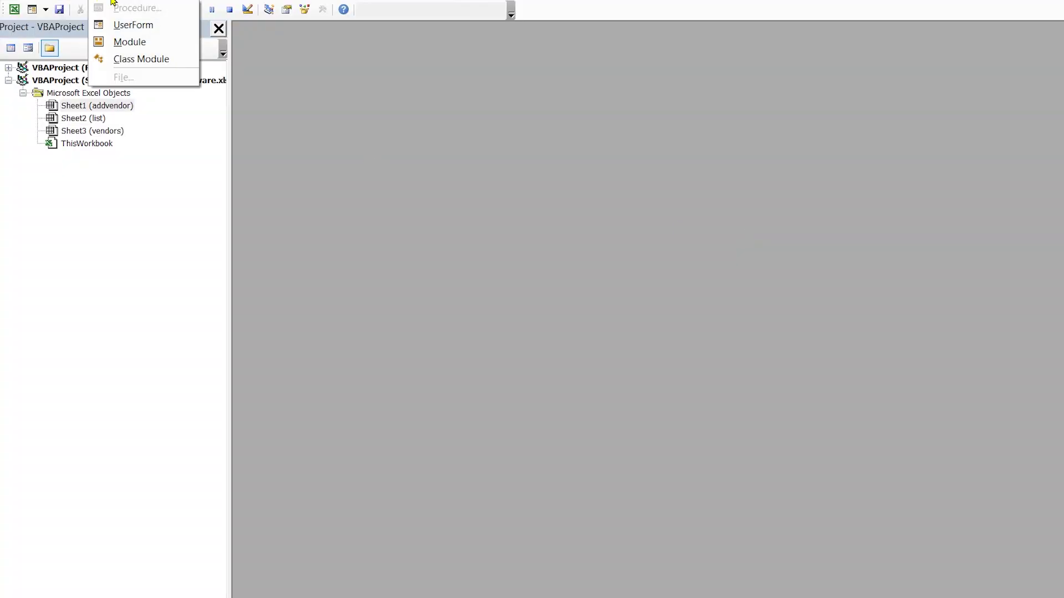
click(133, 42)
key(ctrl+v)
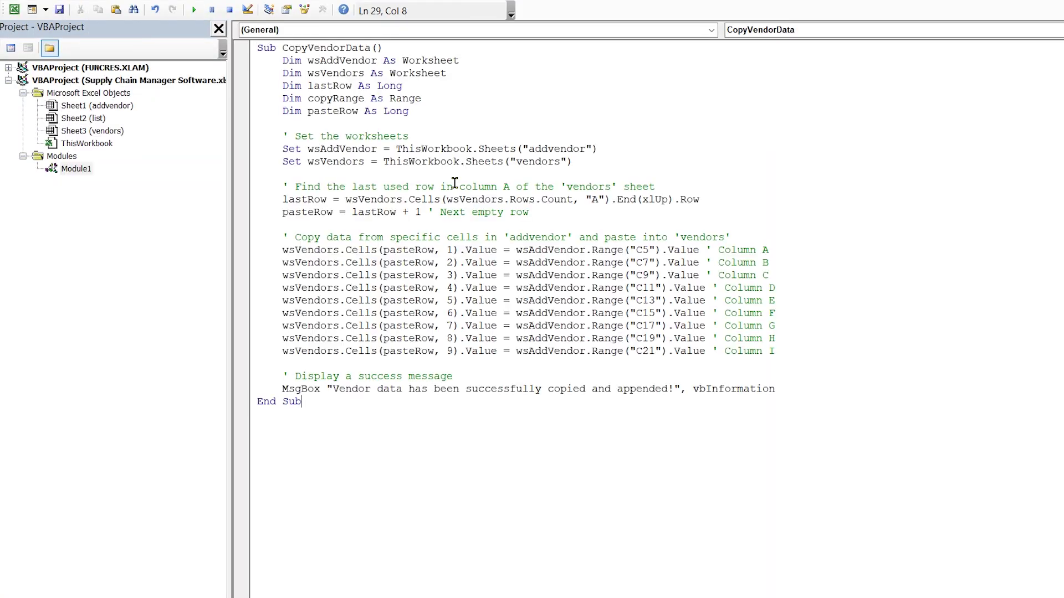
key(alt+F11)
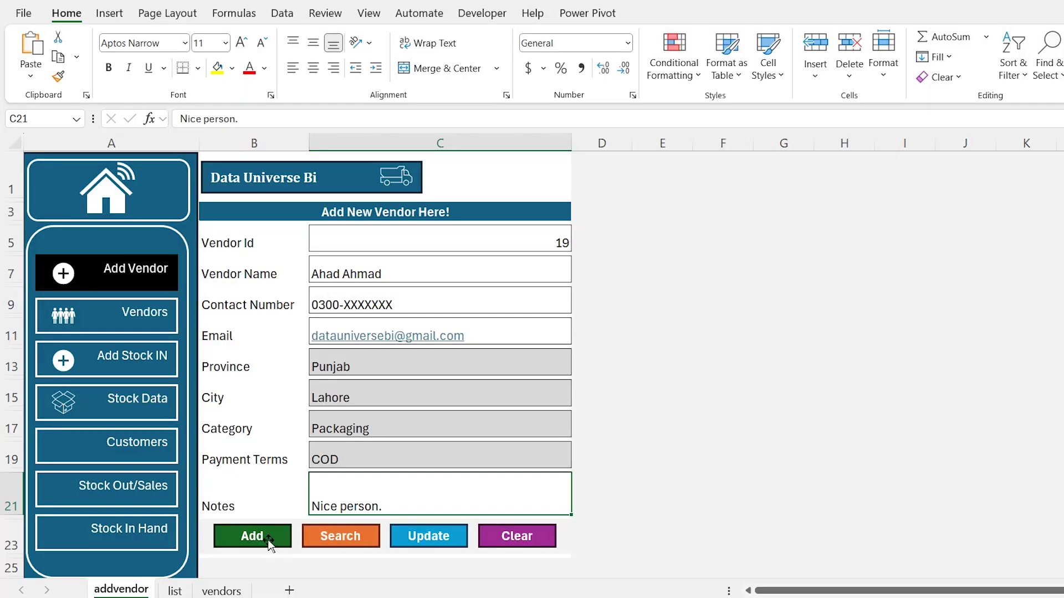
Assign the CopyVendorData macro to the Add shape
right_click(270, 546)
click(320, 437)
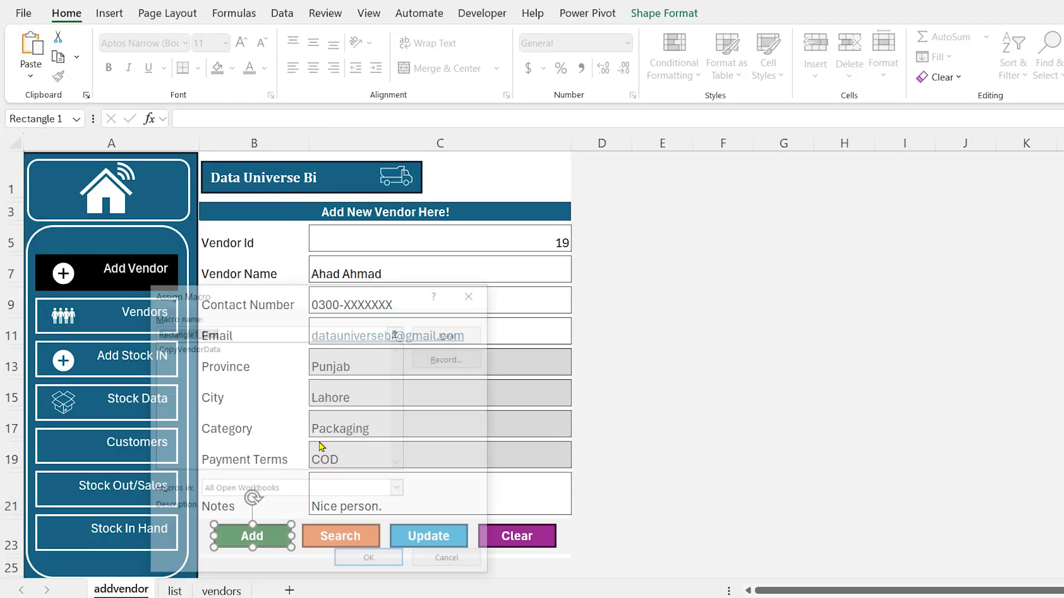
click(202, 348)
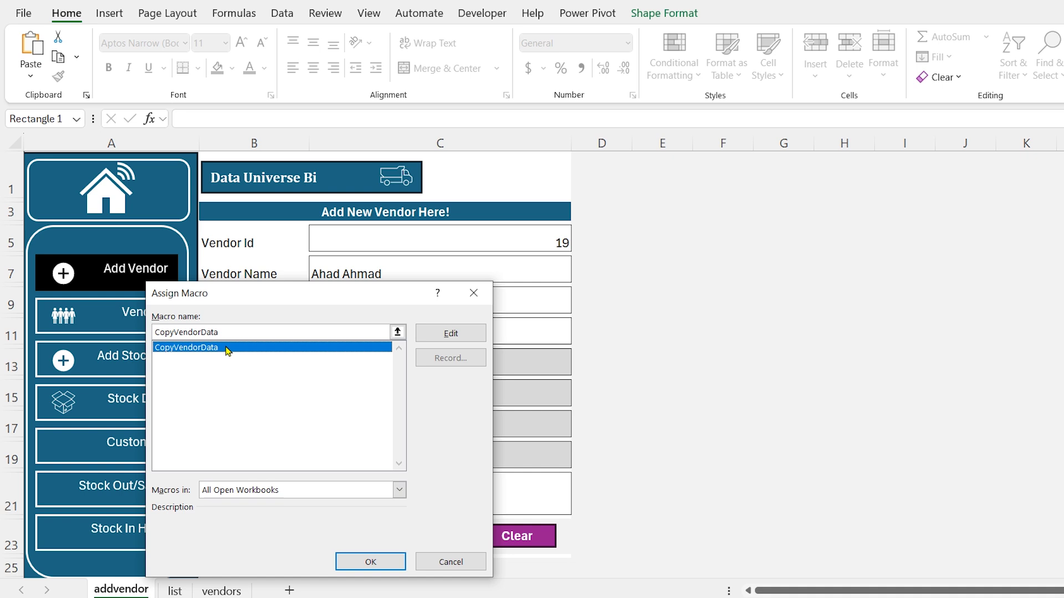
click(370, 562)
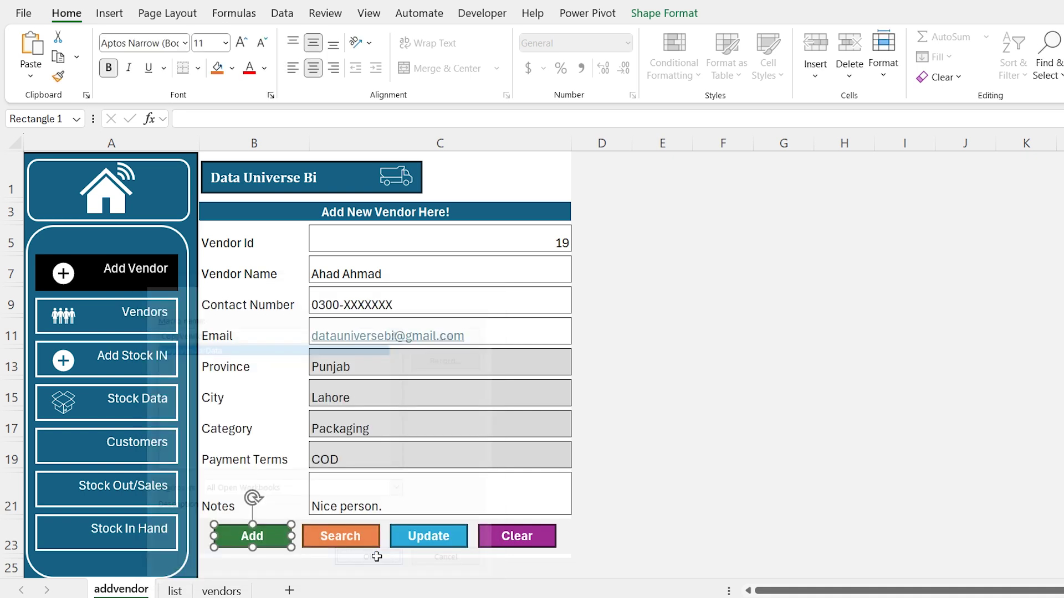
click(650, 452)
Run Add and confirm vendor 19 appears in row 20 of the vendors sheet
click(260, 536)
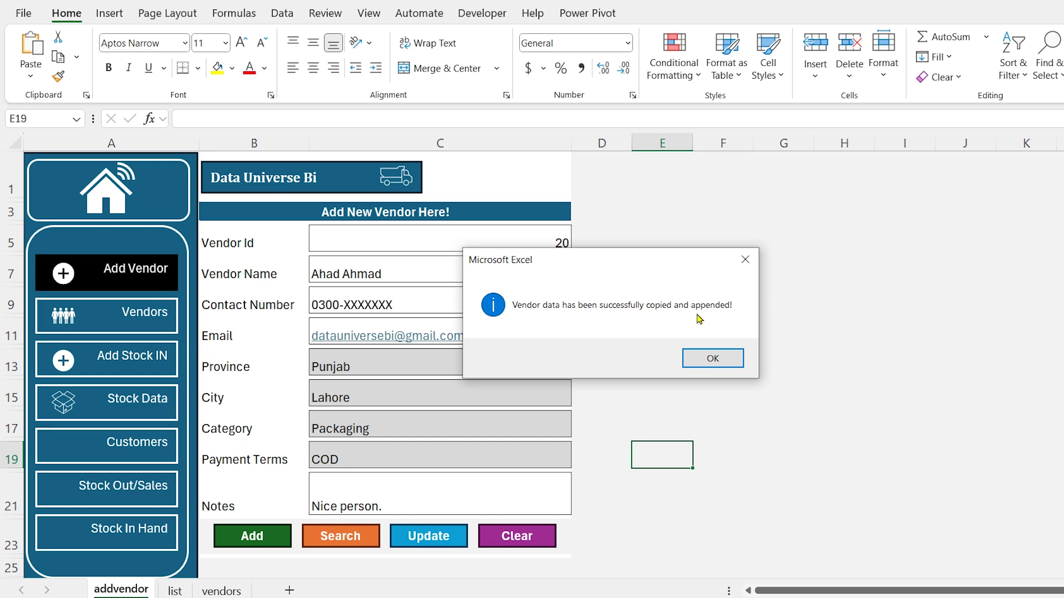
click(713, 358)
click(221, 590)
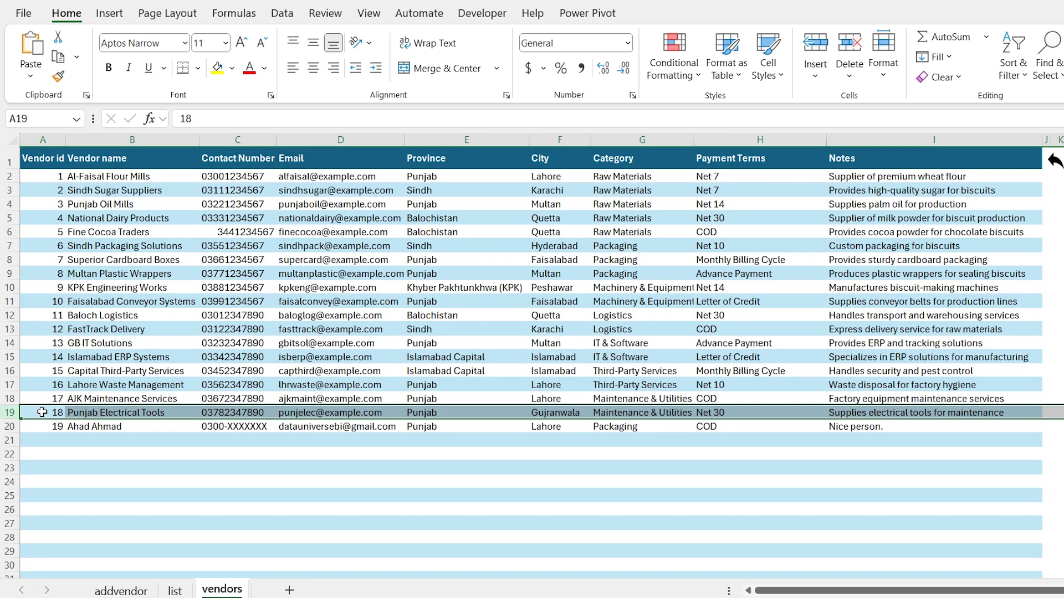
click(5, 426)
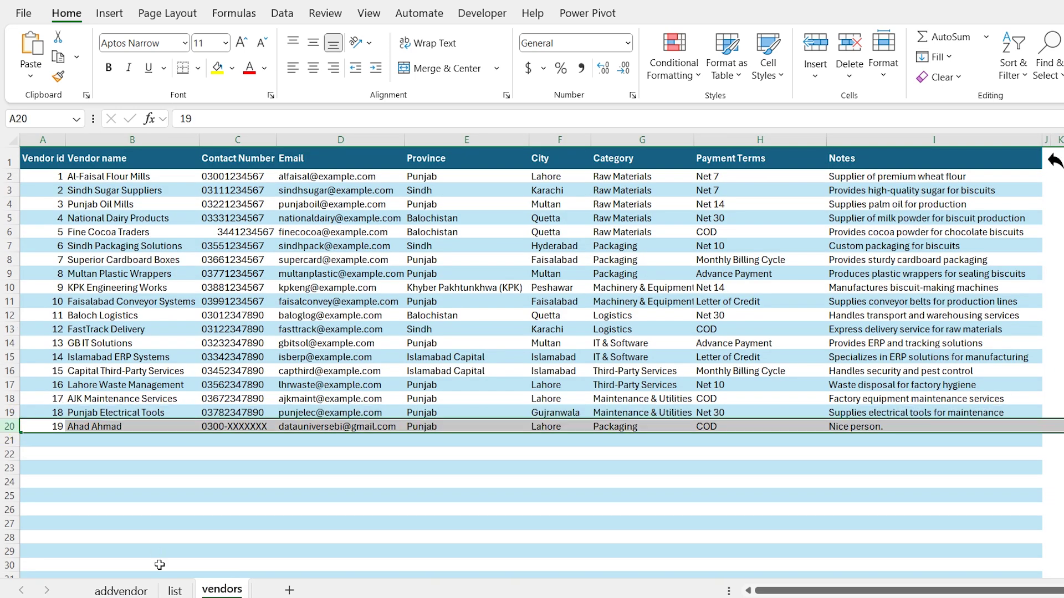
Enter 5 as the Vendor Id in C5 on the addvendor sheet
click(149, 592)
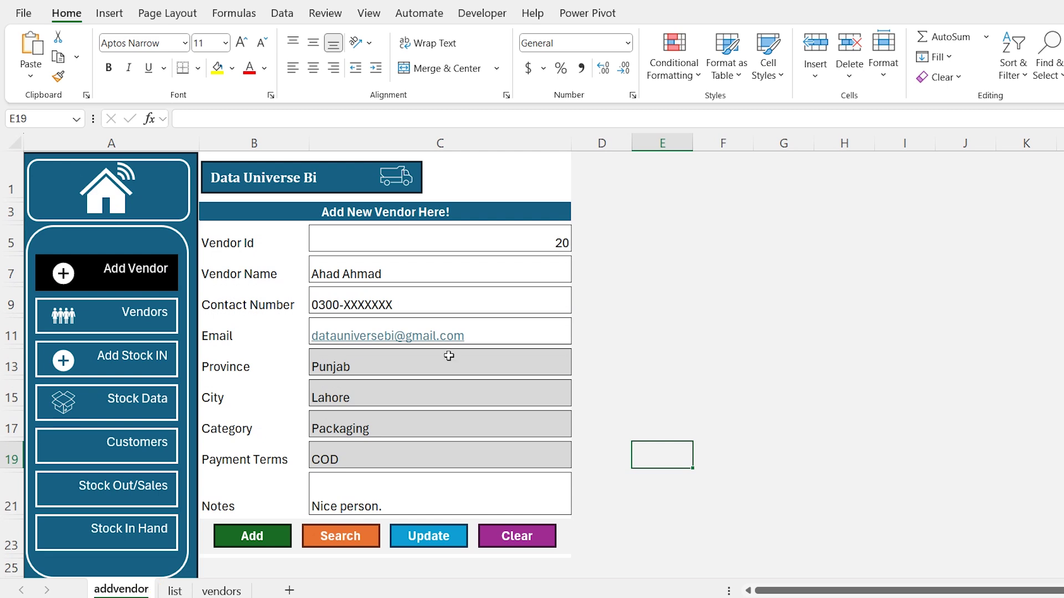
click(447, 251)
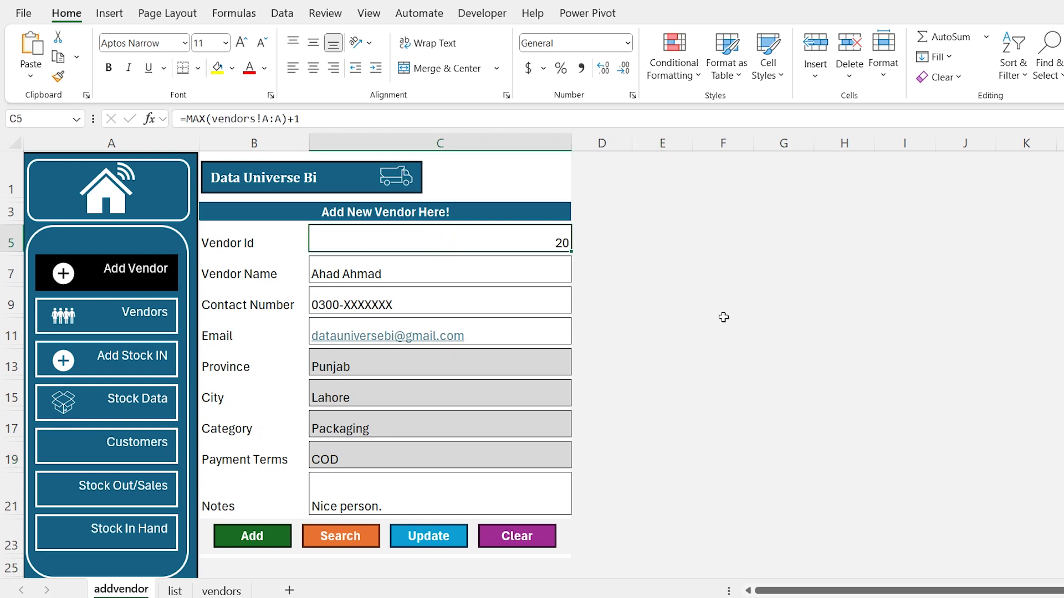
text(5)
key(Return)
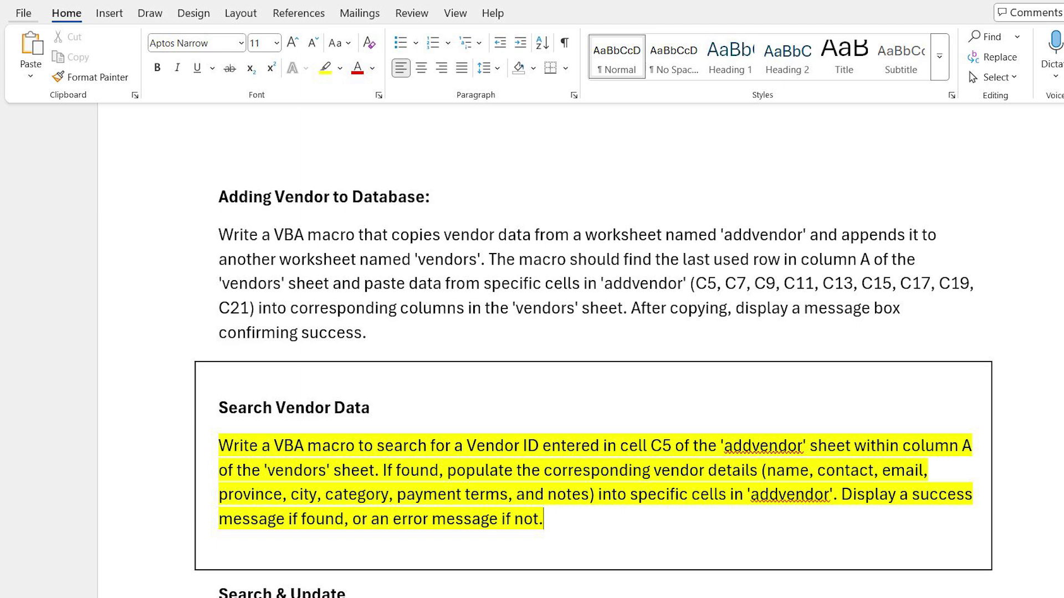
Send the Search Vendor Data prompt to DeepSeek and copy the SearchVendorDetails code
drag(244, 435, 243, 489)
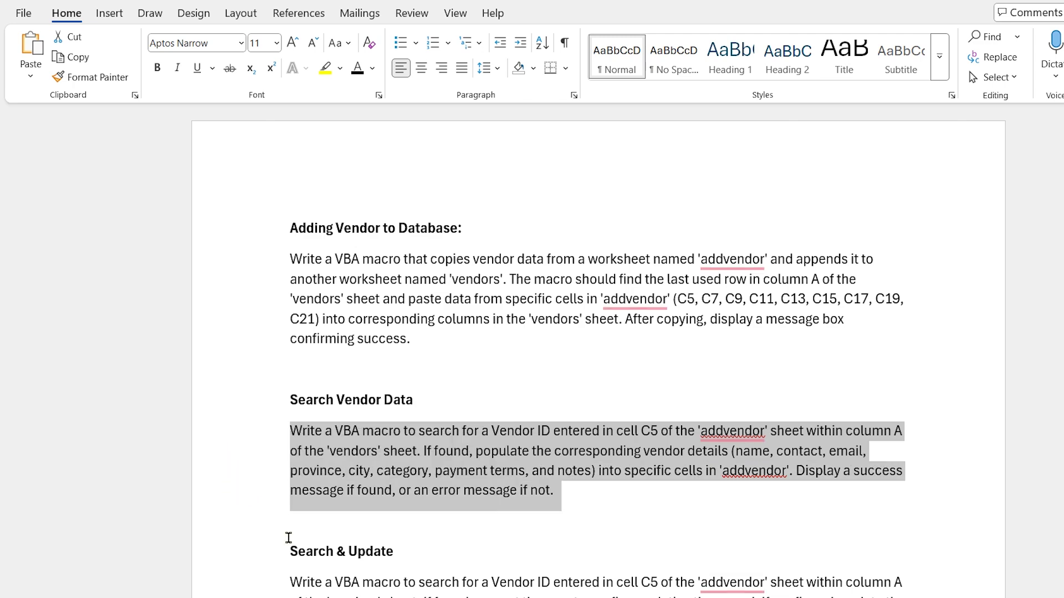
key(ctrl+c)
key(alt+Tab)
key(ctrl+v)
key(Return)
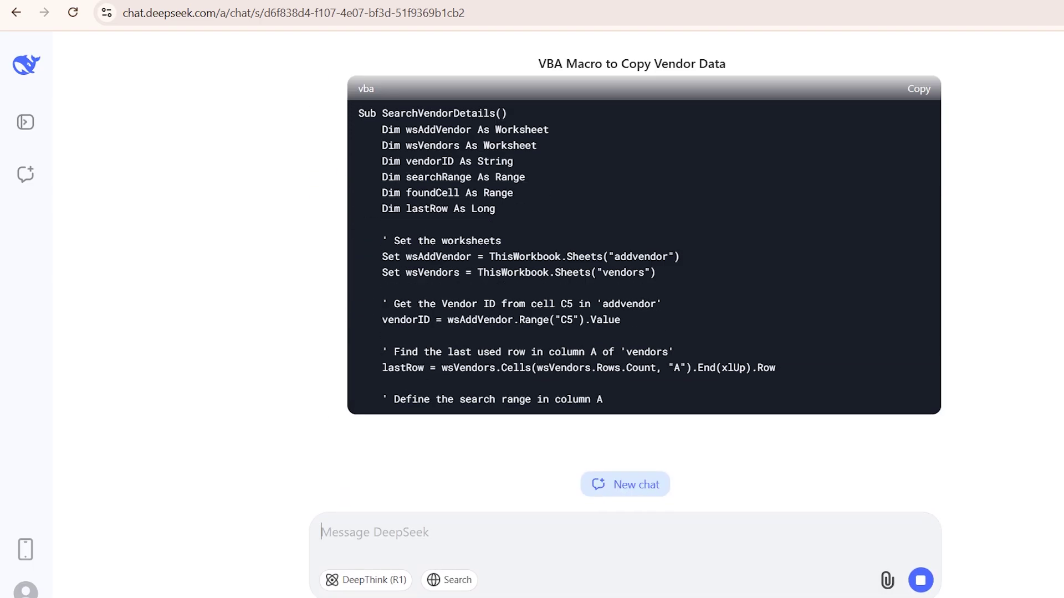
click(920, 87)
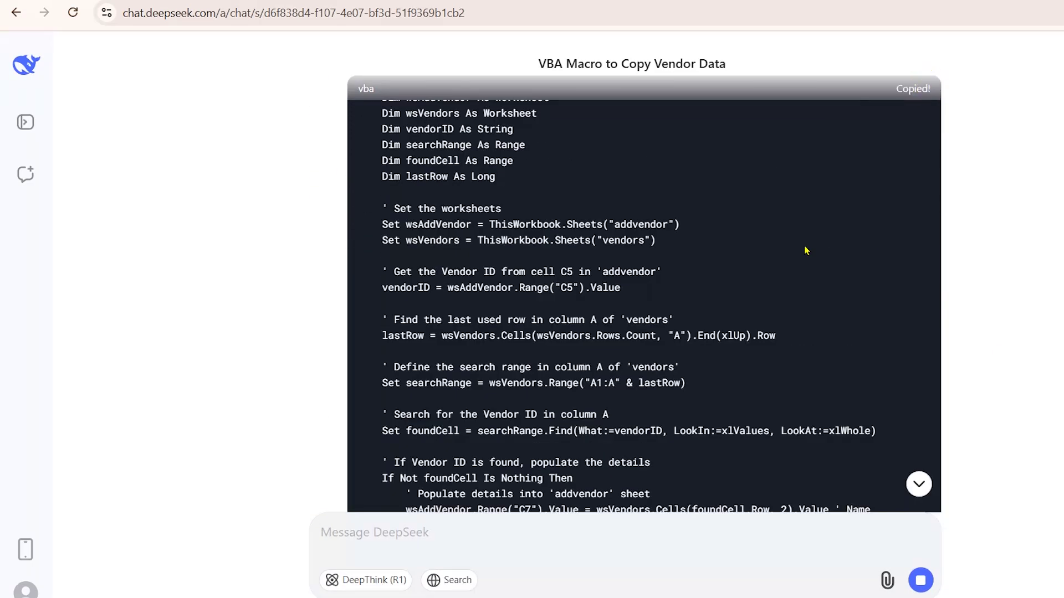
key(alt+Tab)
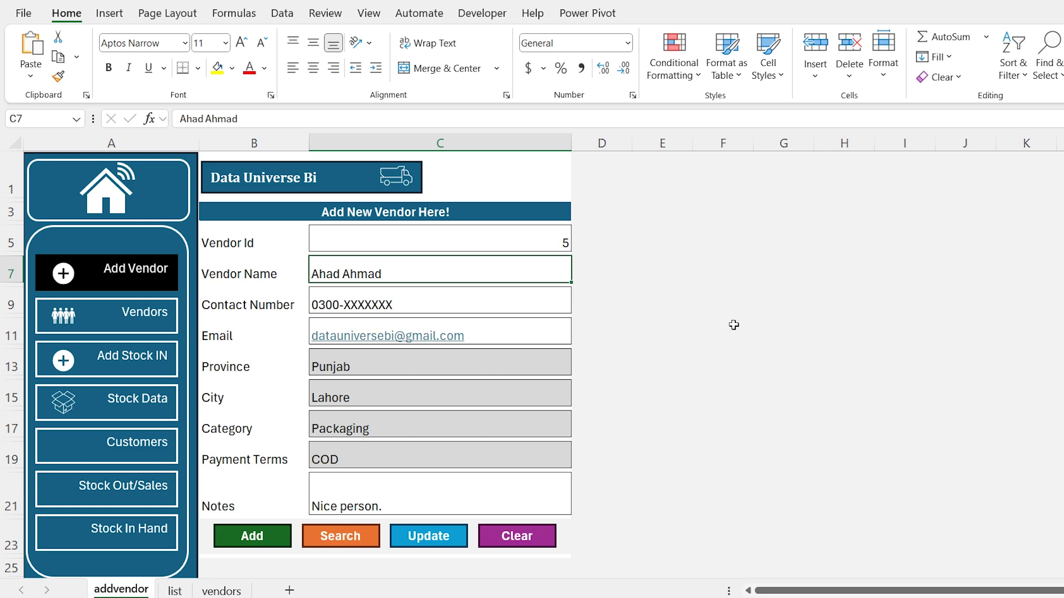
Paste SearchVendorDetails into Module1 below CopyVendorData and return to the form
key(alt+F11)
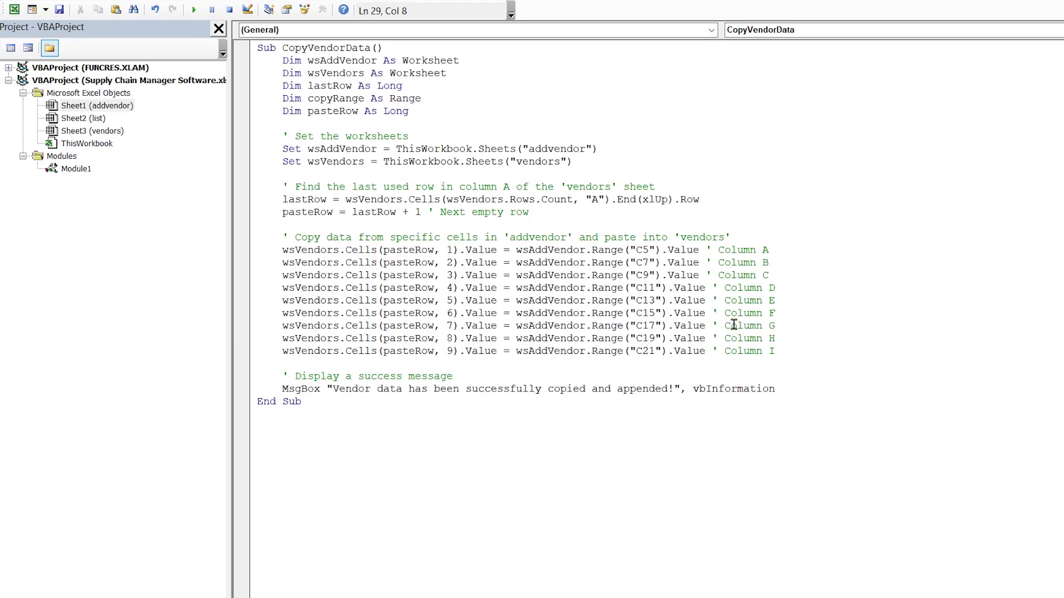
key(ctrl+v)
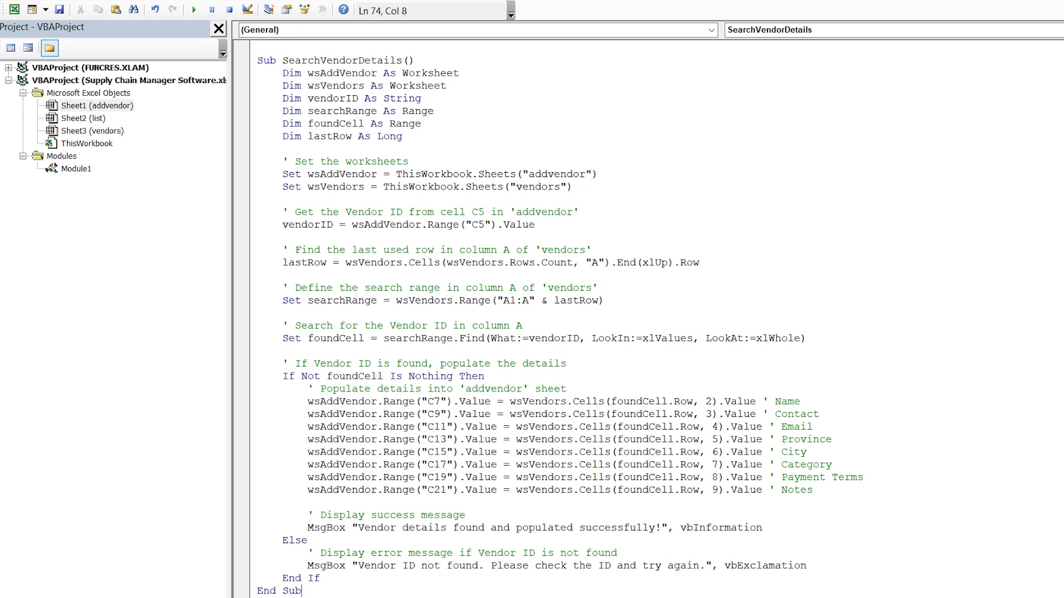
key(alt+F11)
right_click(344, 536)
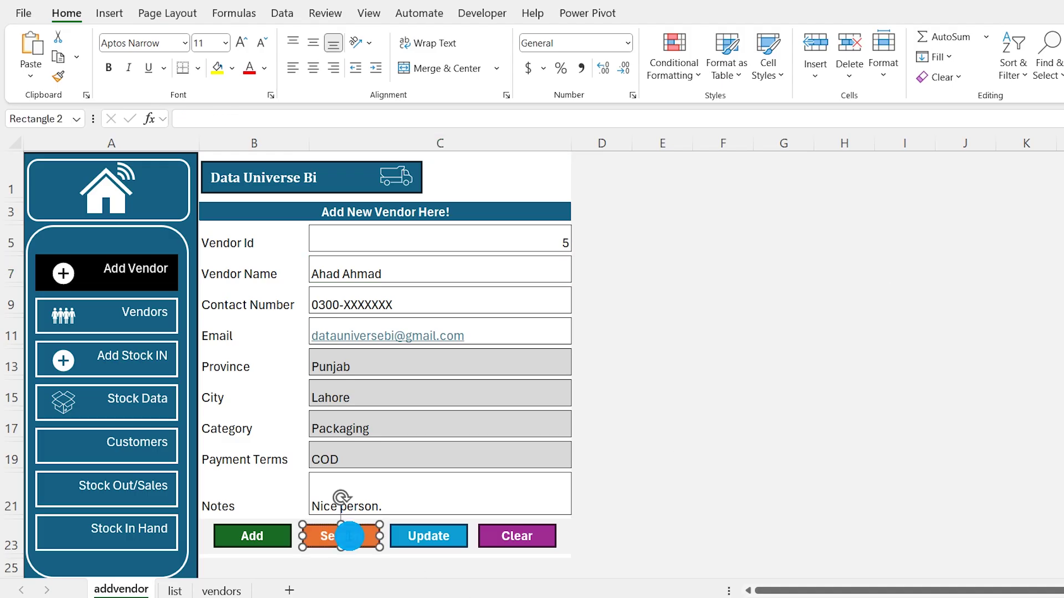
Assign SearchVendorDetails to the Search shape and run a search for vendor ID 5
click(443, 478)
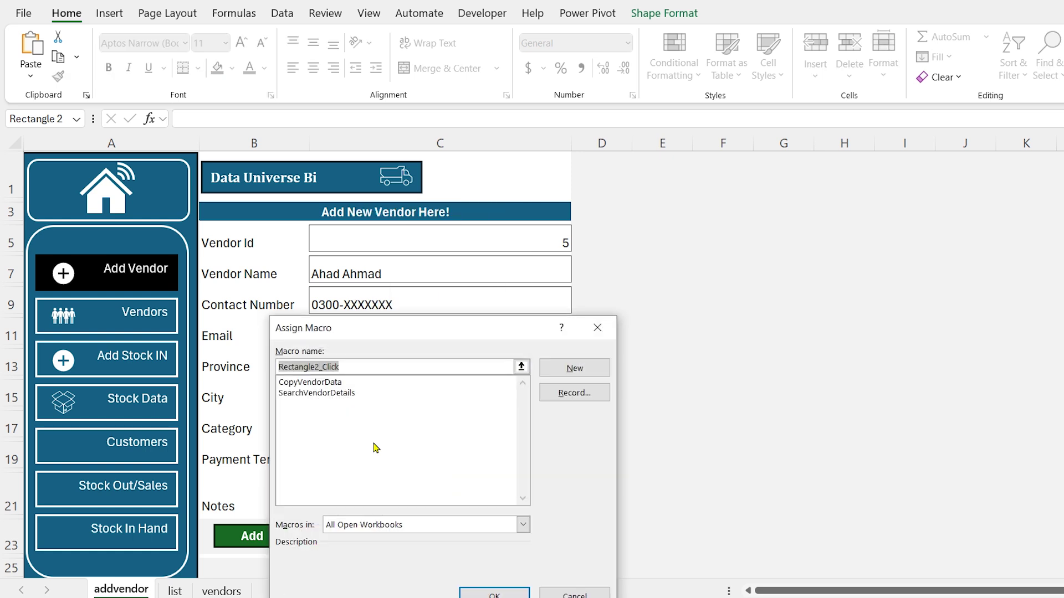
click(351, 393)
click(495, 590)
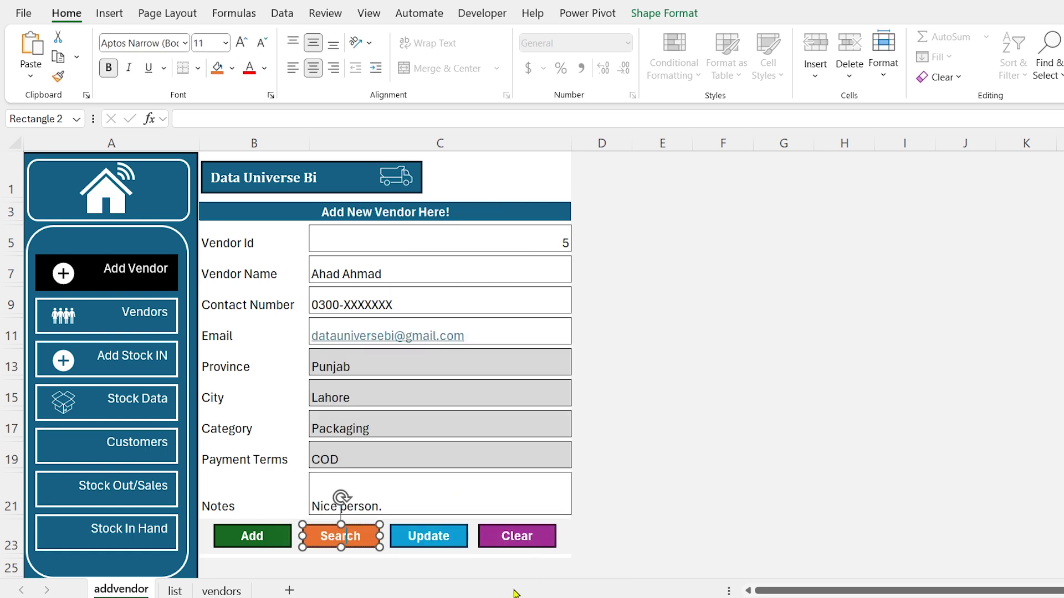
click(351, 539)
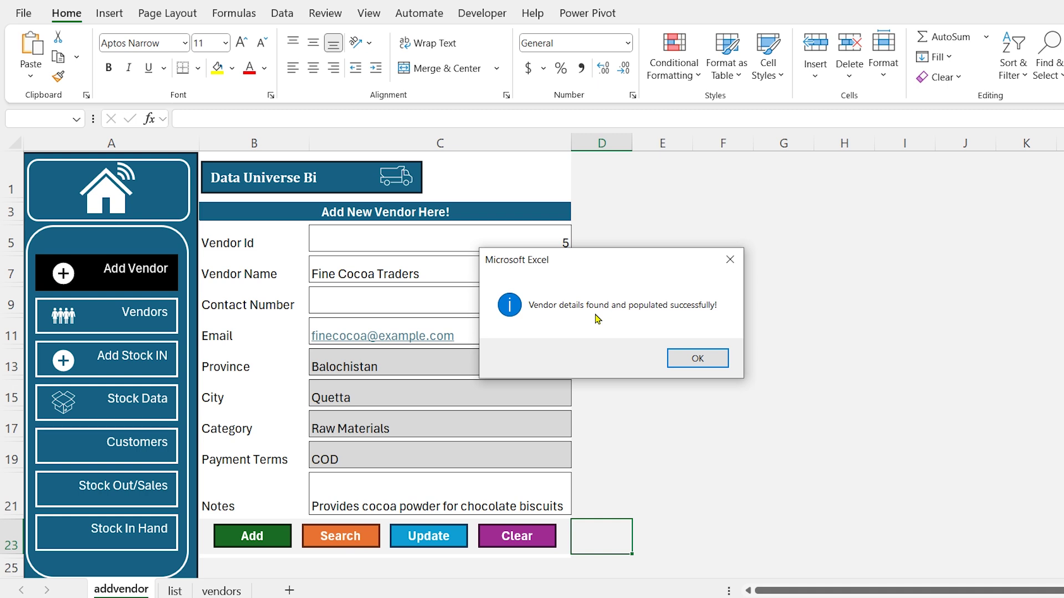
click(697, 357)
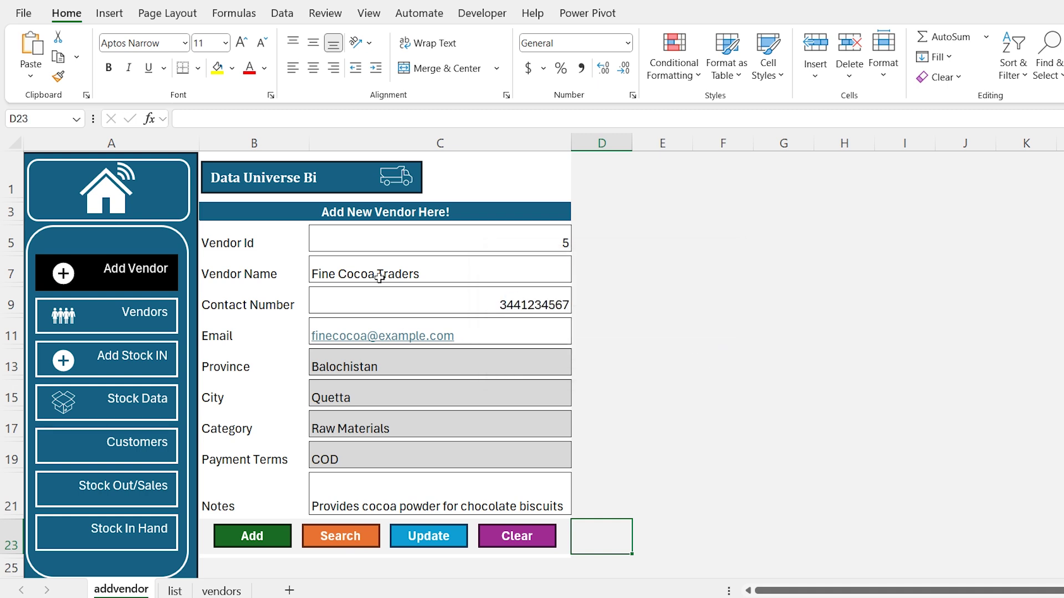
Search vendor ID 10, filling the form with Faisalabad Conveyor Systems' details
click(554, 244)
text(10)
key(Return)
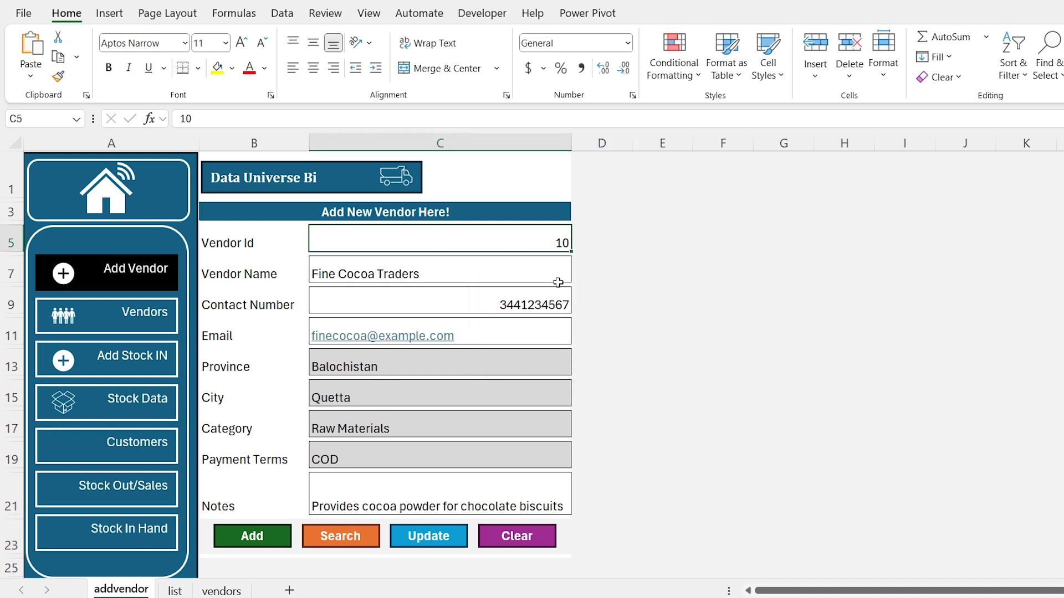
click(350, 537)
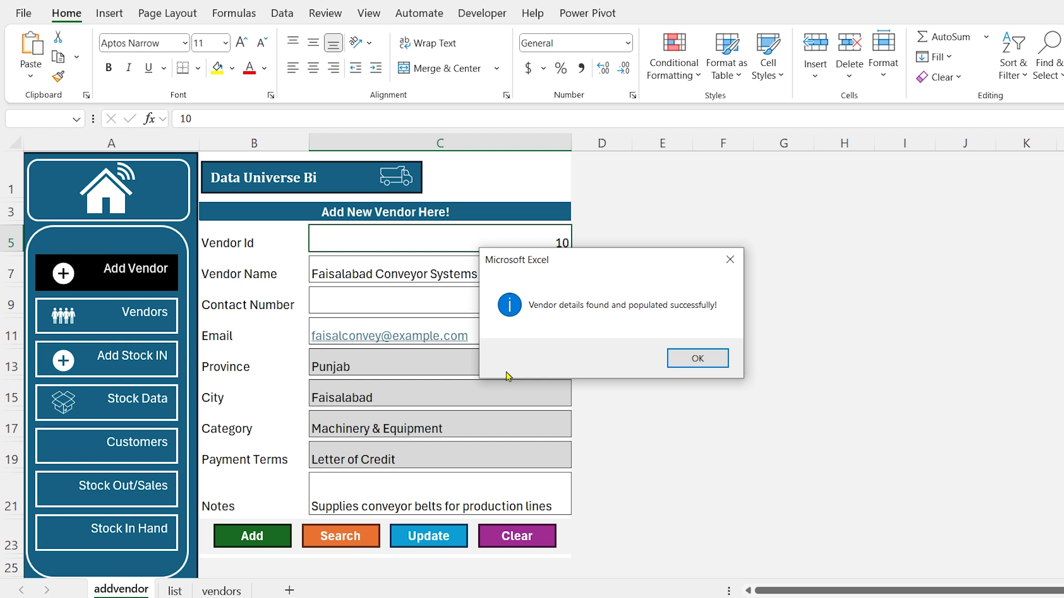
click(673, 359)
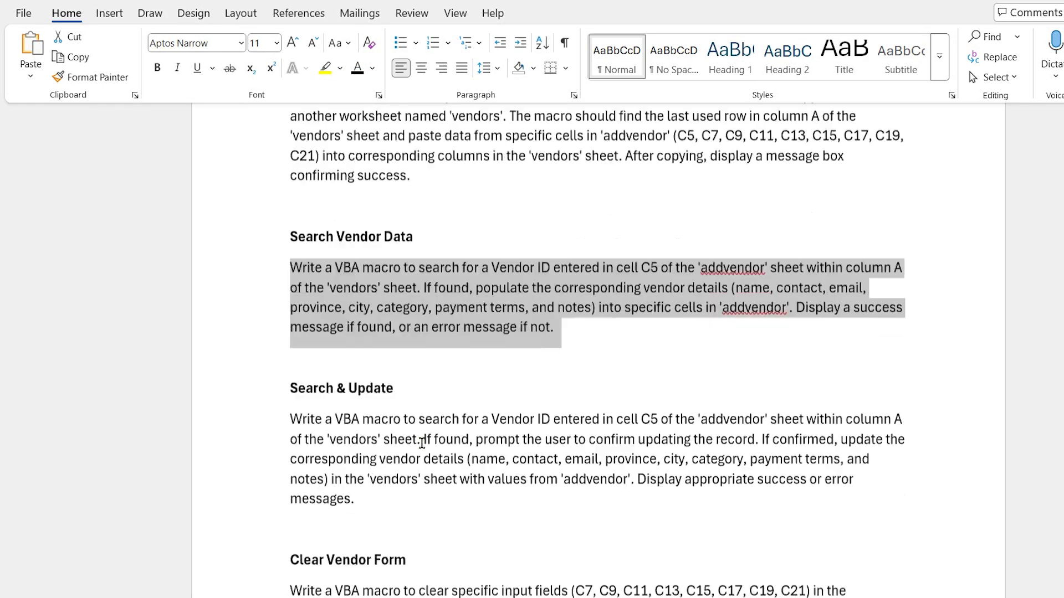
Send the Search & Update prompt to DeepSeek and copy the generated update macro
scroll(532, 332, down, 2)
drag(261, 338, 253, 416)
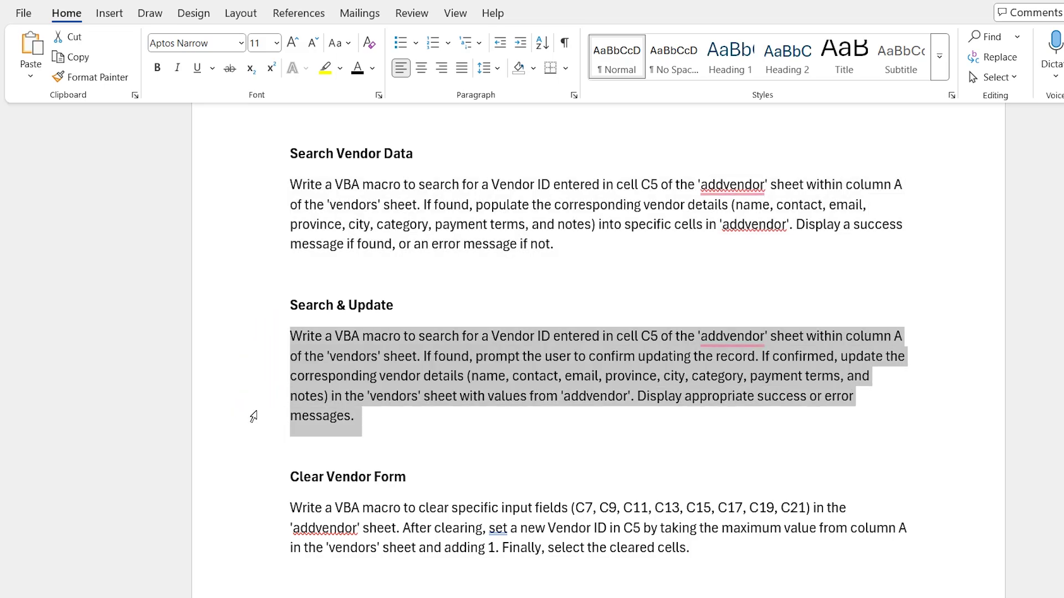
key(ctrl+c)
key(alt+Tab)
click(448, 542)
key(ctrl+v)
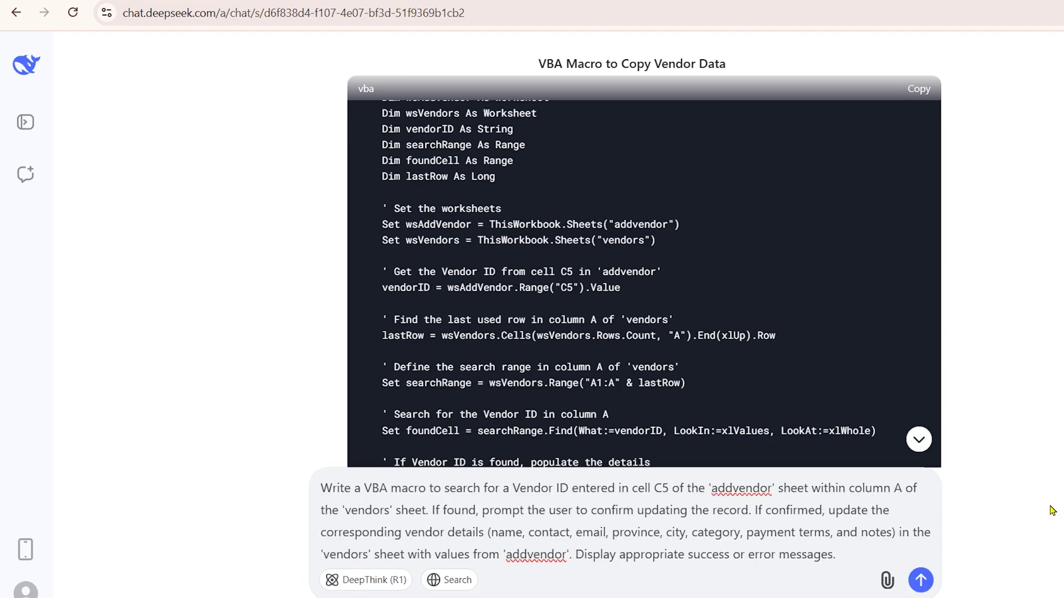
key(Return)
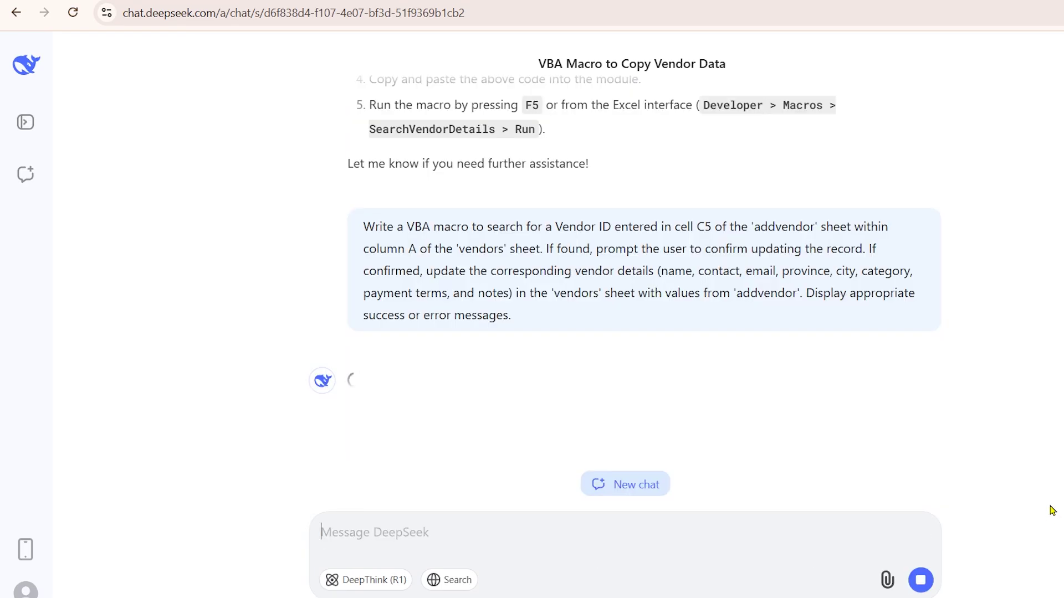
scroll(875, 221, up, 1)
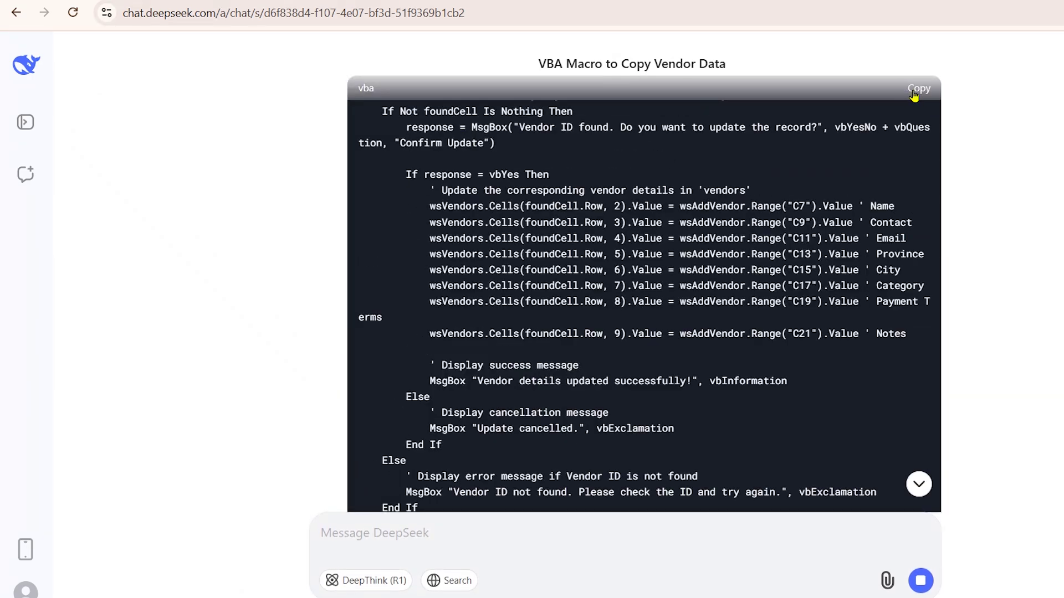
click(543, 591)
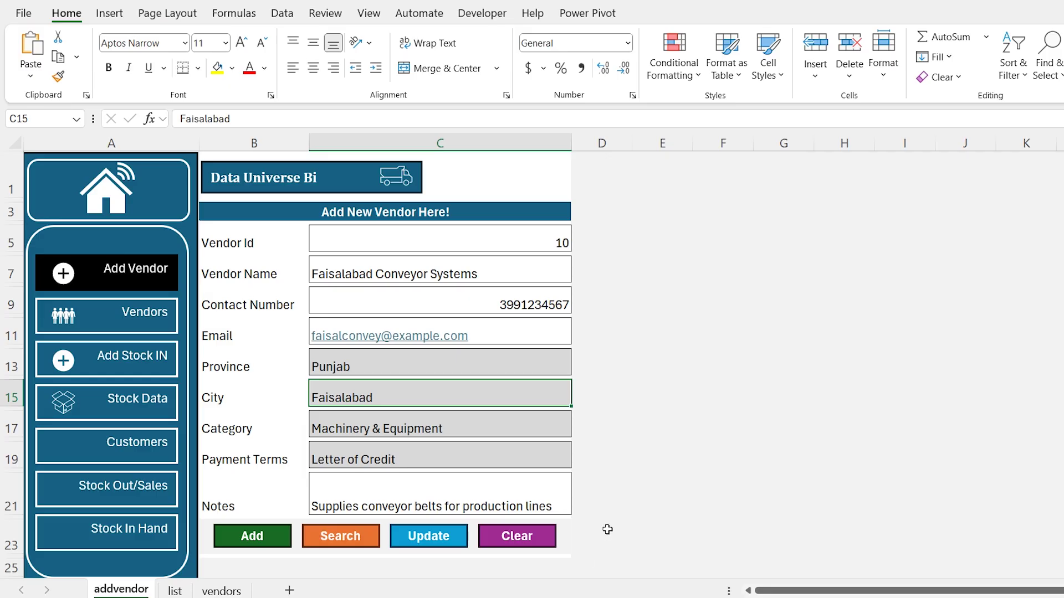
Paste UpdateVendorDetails into Module1 below SearchVendorDetails and return to the form
key(alt+F11)
scroll(604, 528, down, 1)
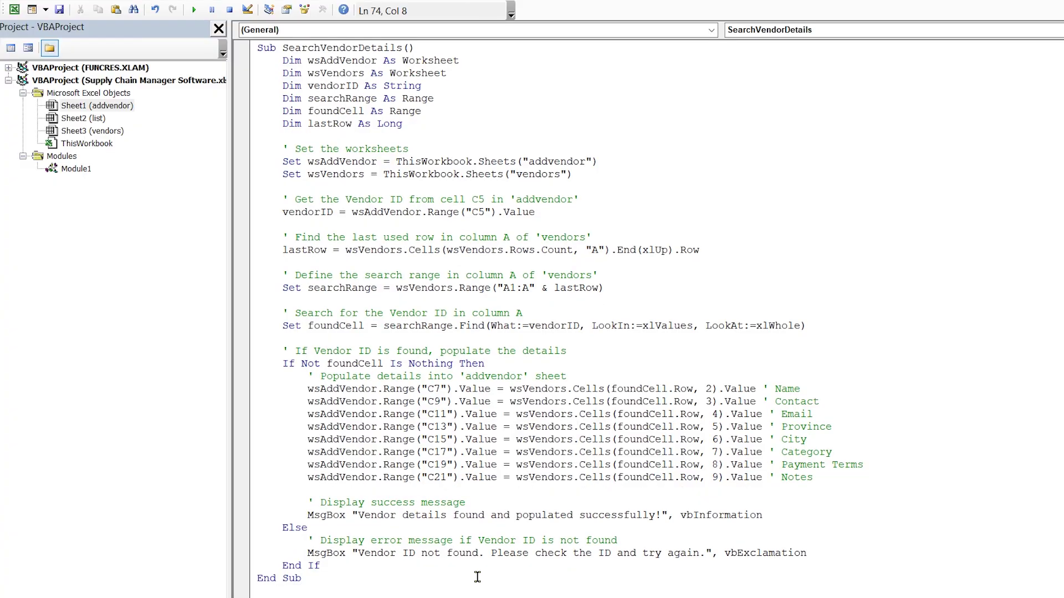
scroll(477, 577, down, 2)
key(ctrl+v)
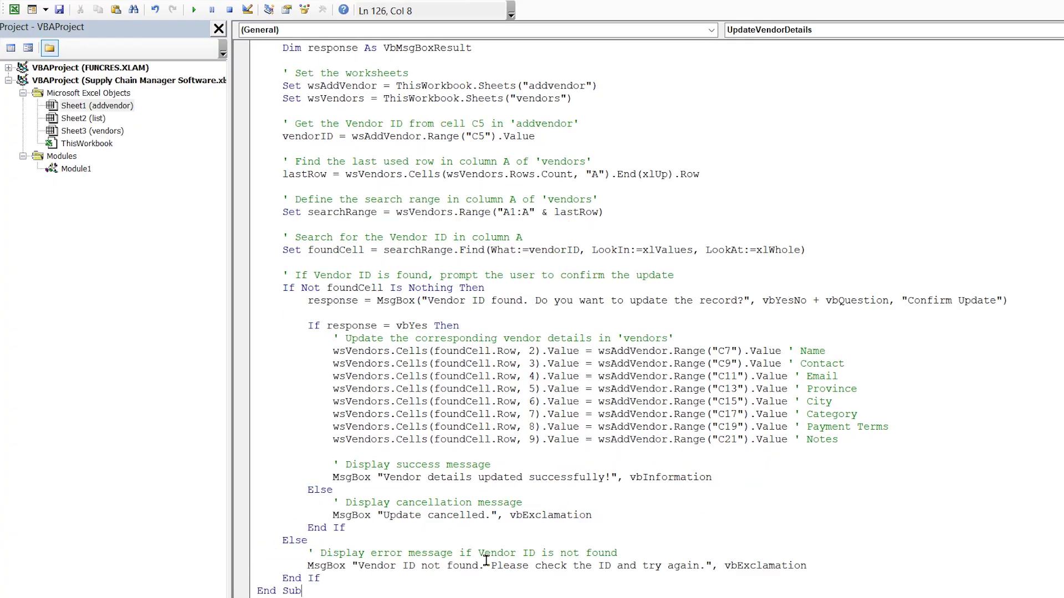
key(alt+F11)
Assign the UpdateVendorDetails macro to the Update shape
right_click(447, 542)
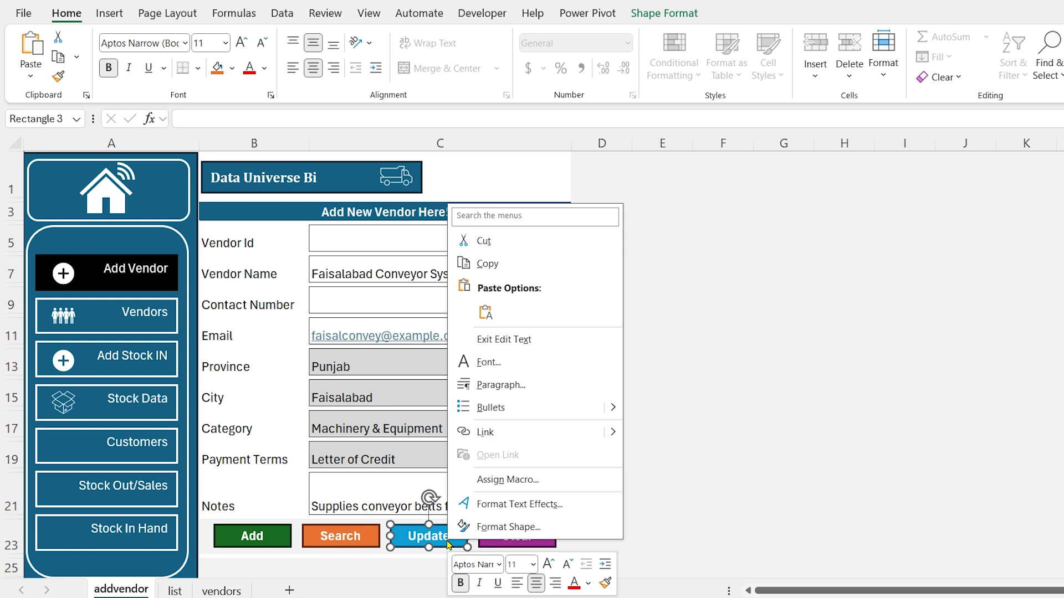
click(507, 480)
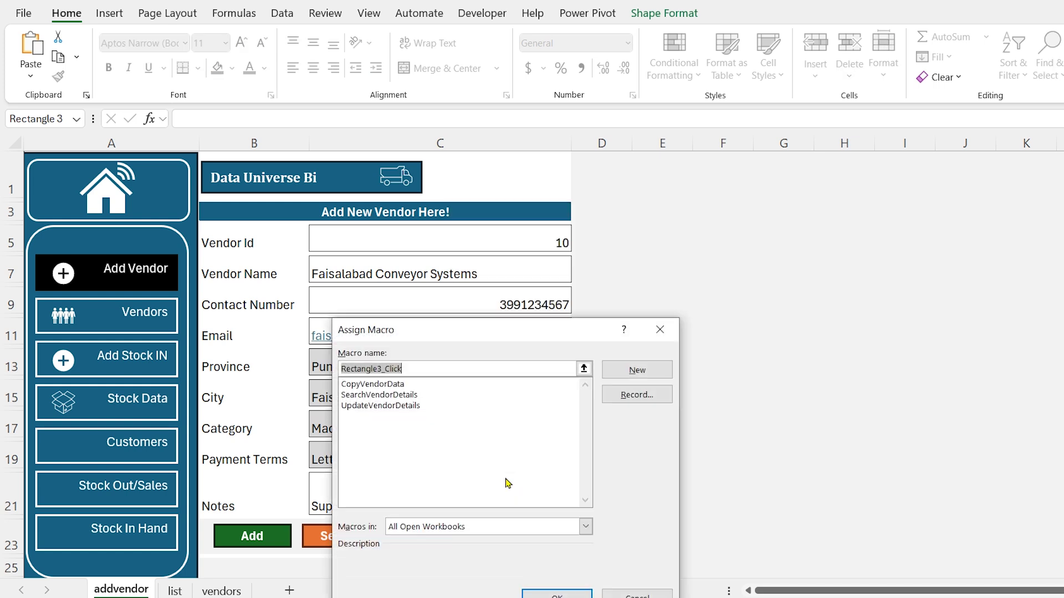
click(403, 406)
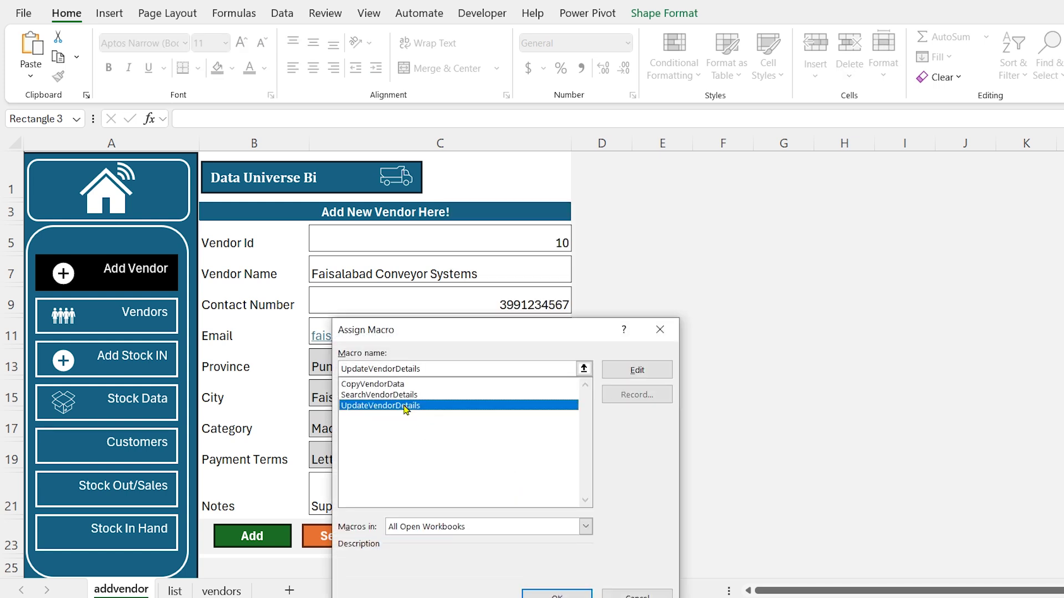
click(555, 594)
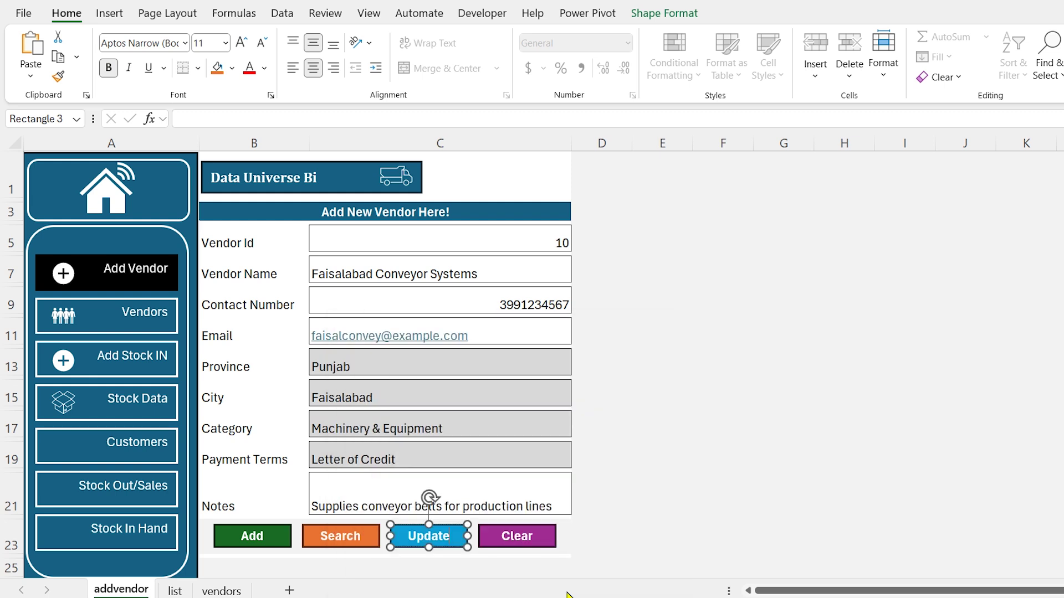
click(667, 456)
Change vendor 10's City in C15 to Lahore
click(469, 395)
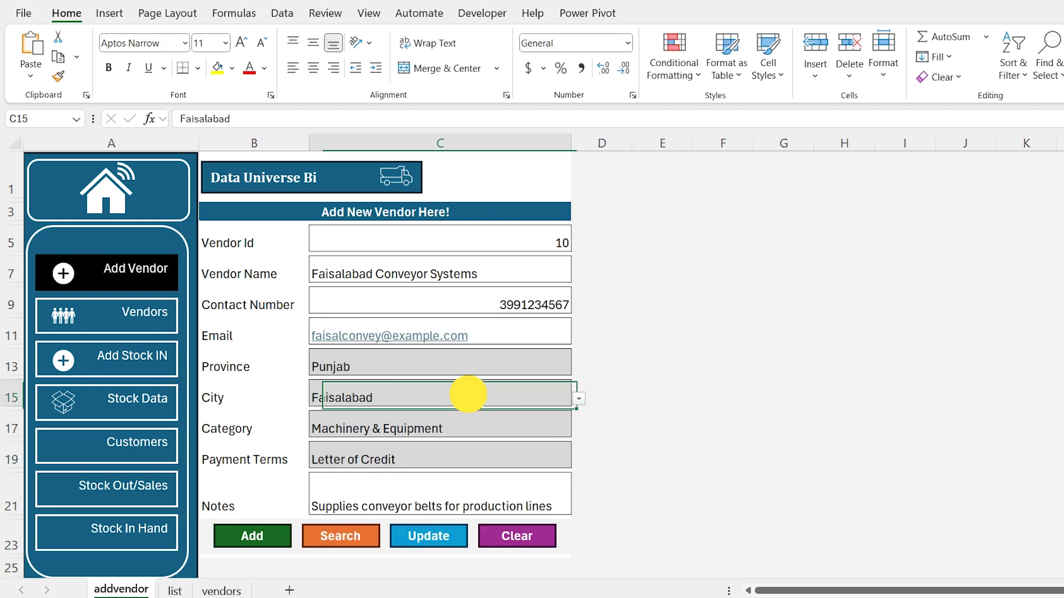
key(alt+Down)
key(Up)
key(Return)
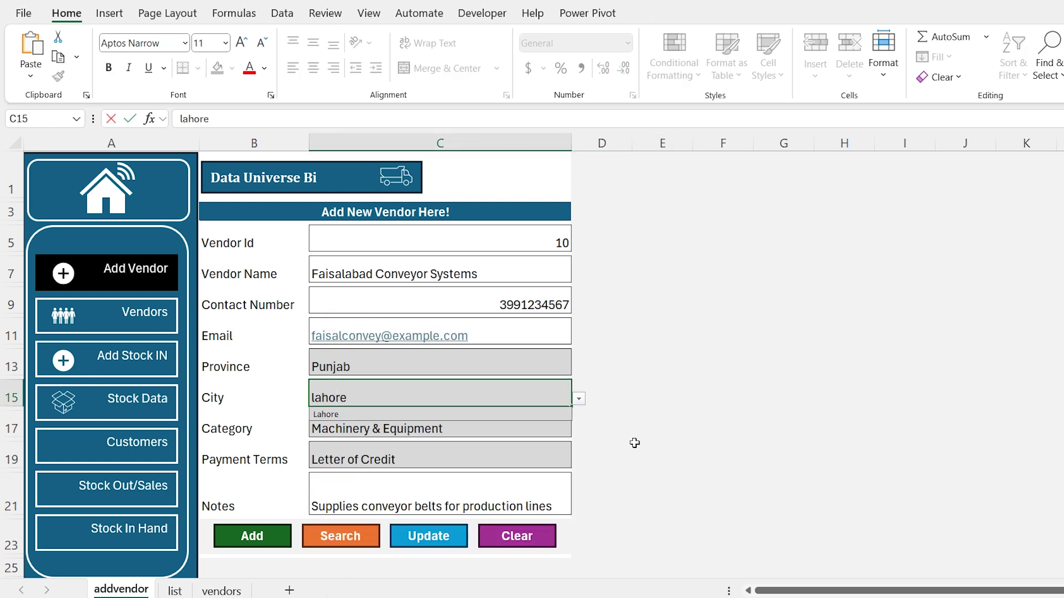
key(Return)
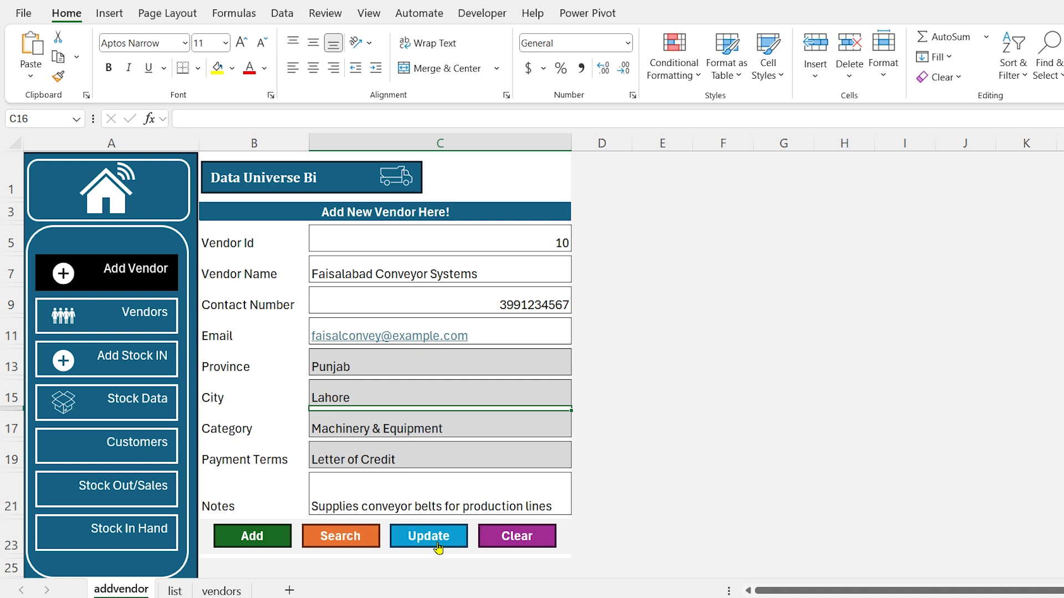
Run Update, confirm with Yes, and check vendor 10's updated row
click(436, 545)
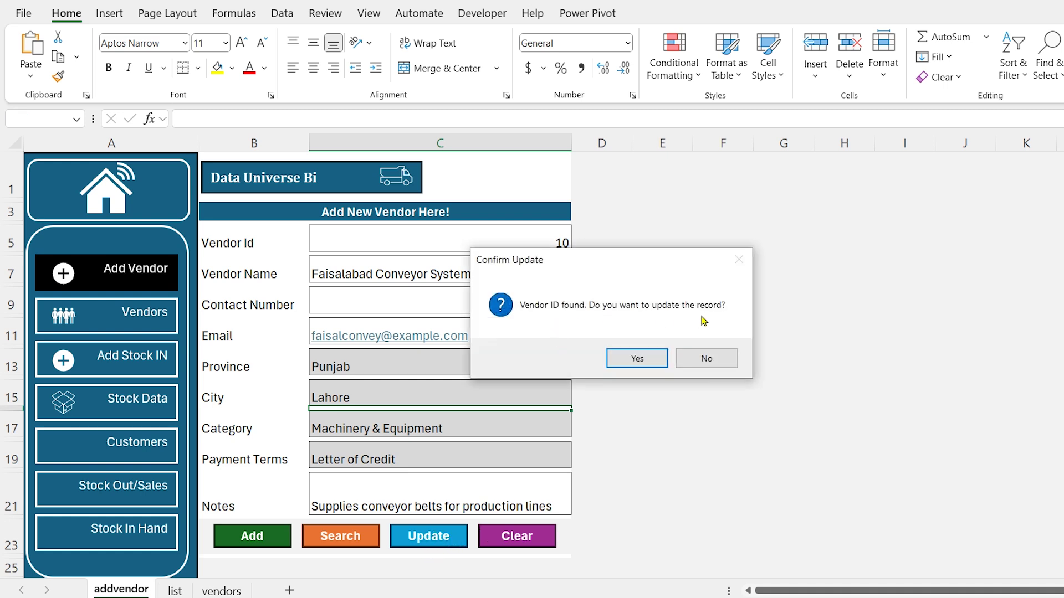
click(640, 358)
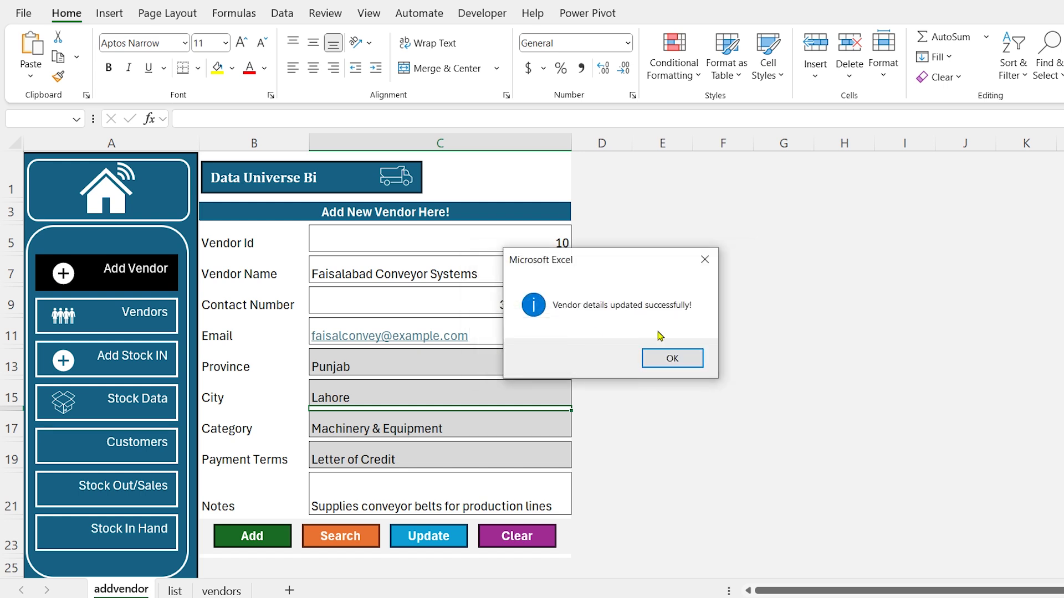
click(672, 358)
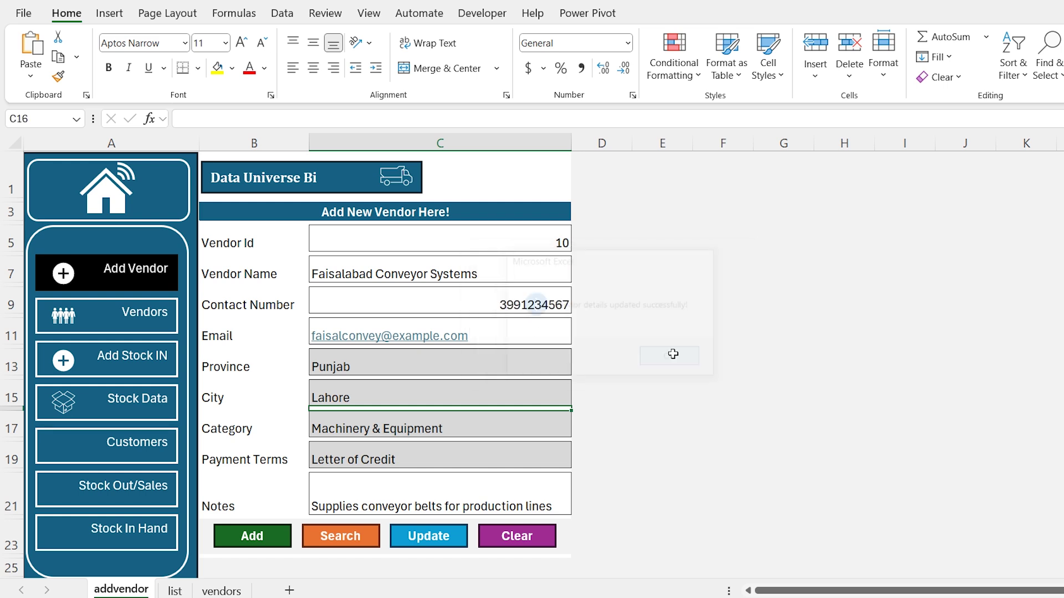
click(505, 249)
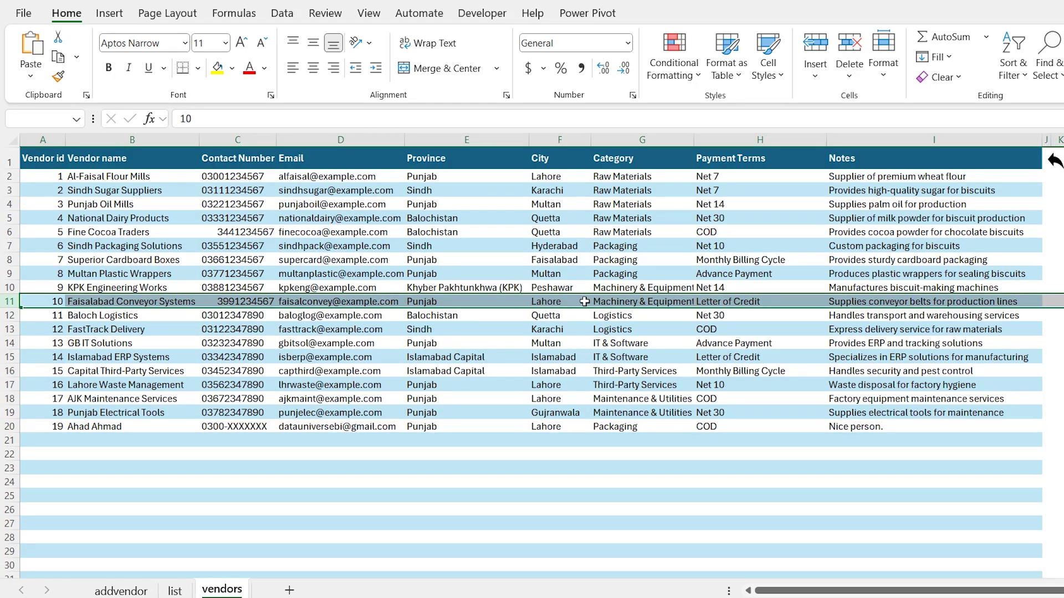
click(217, 67)
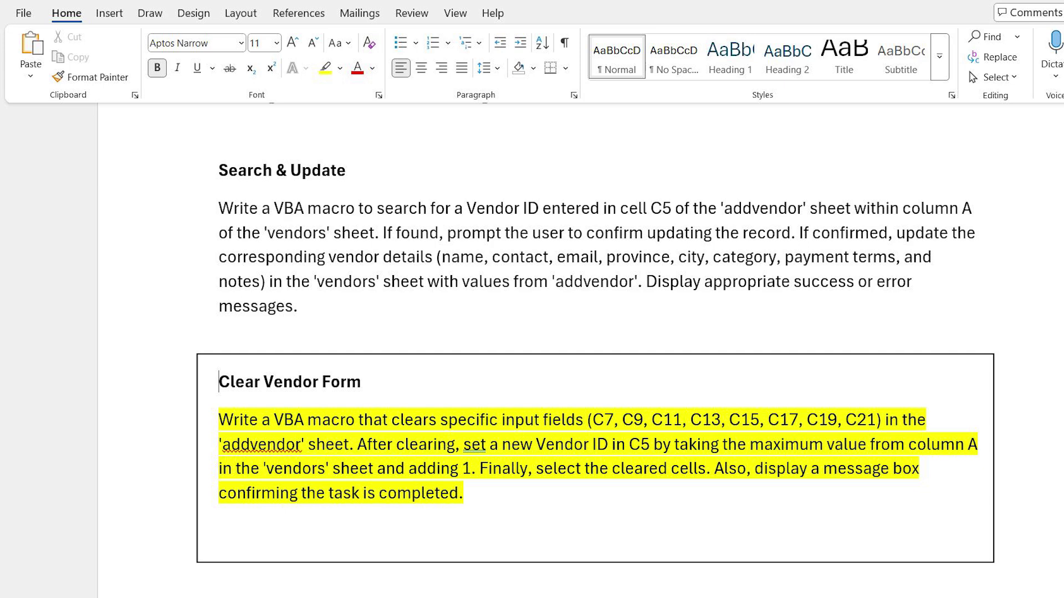
Send the Clear Vendor Form prompt to DeepSeek and copy the generated clear-form macro
drag(231, 460, 224, 520)
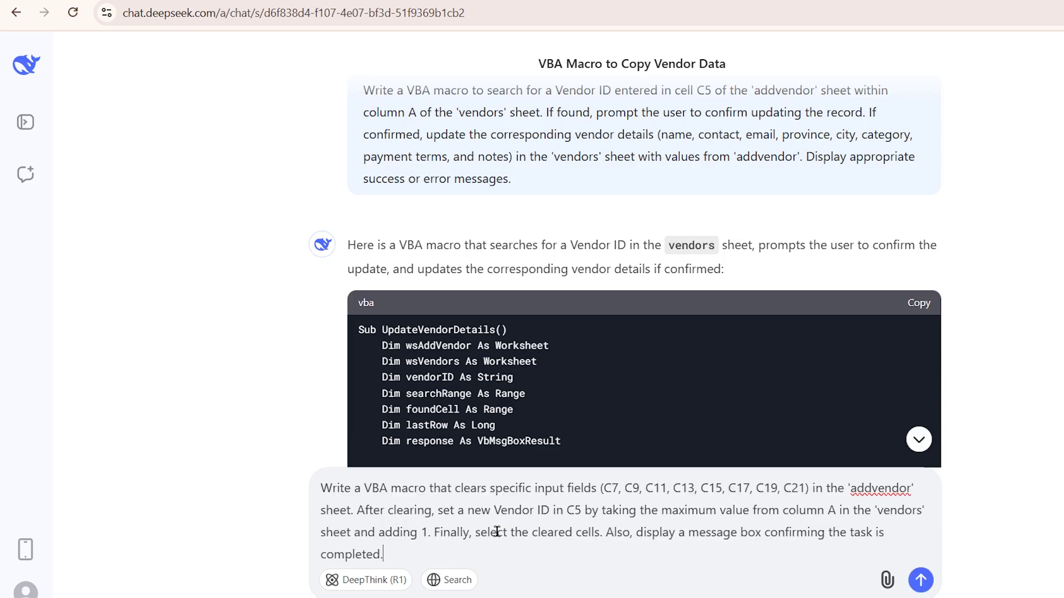
key(Return)
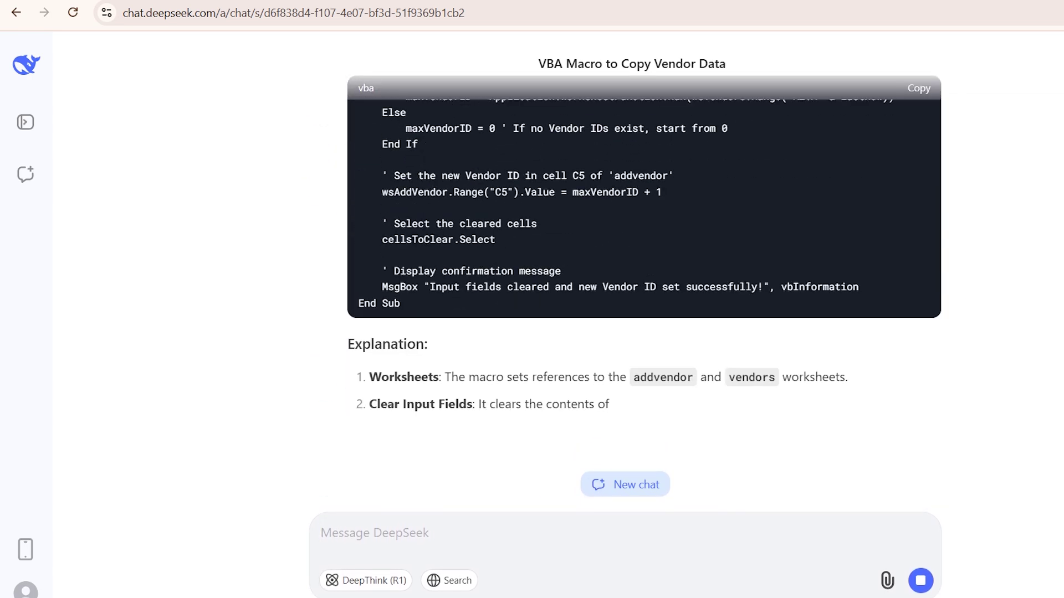
scroll(978, 391, up, 10)
click(917, 363)
key(alt+Tab)
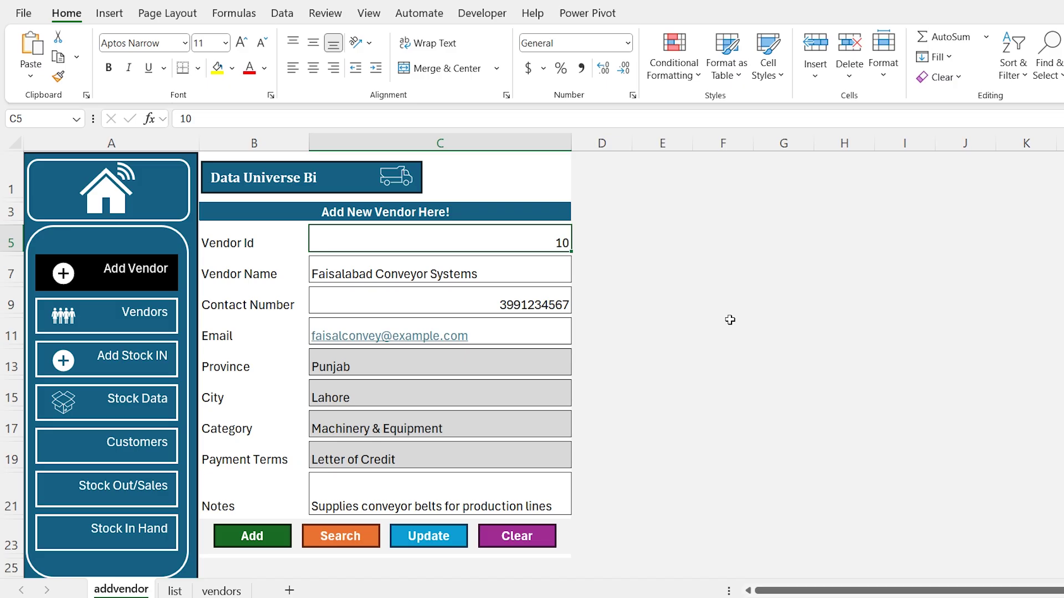
Paste ClearInputFieldsAndSetNewVendorID into Module1 after UpdateVendorDetails's End Sub
click(391, 231)
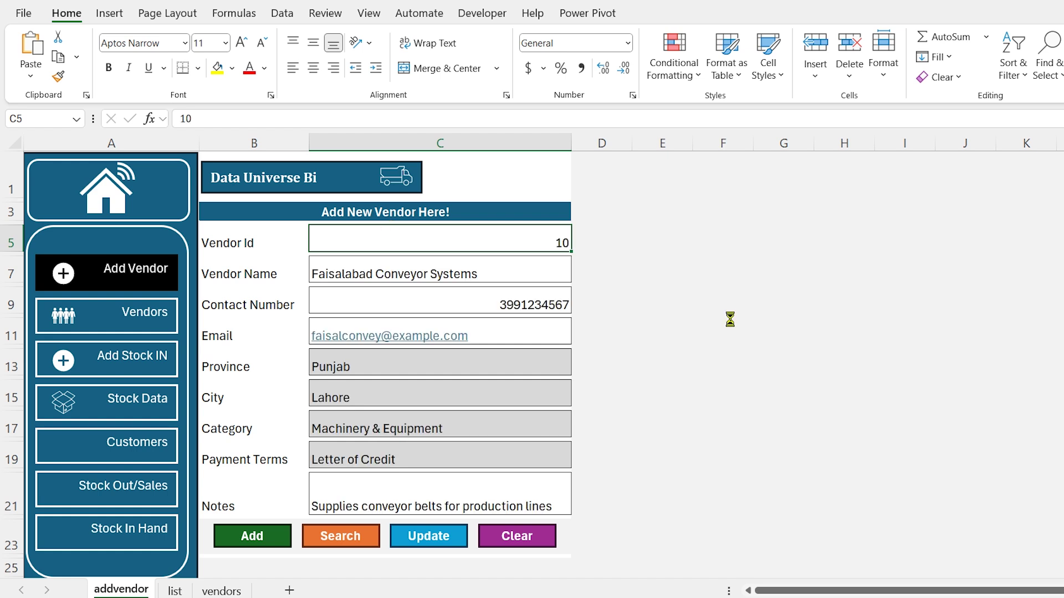
key(alt+F11)
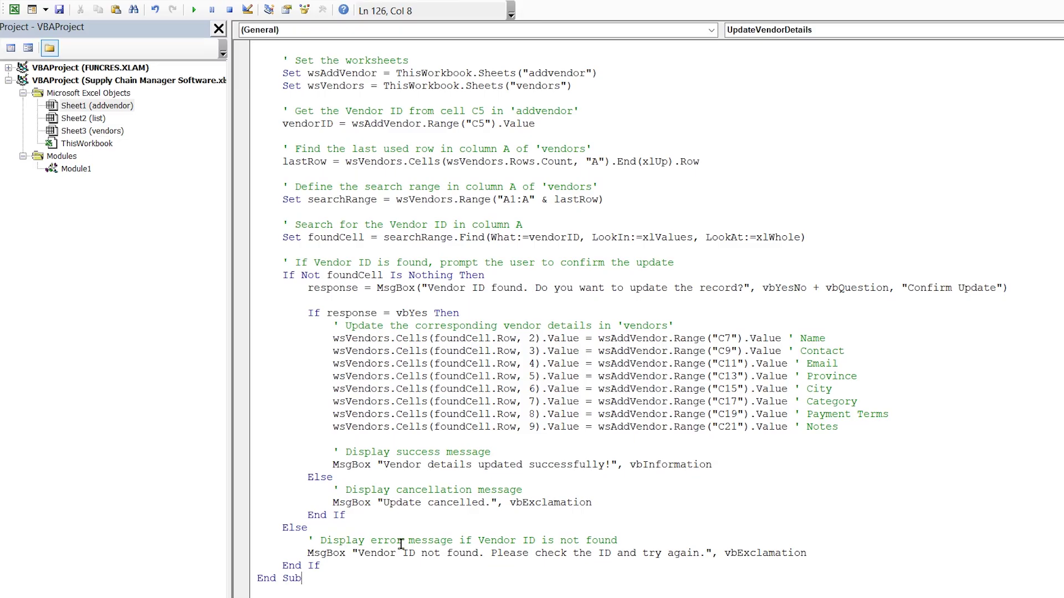
key(Return)
key(Return)
key(ctrl+v)
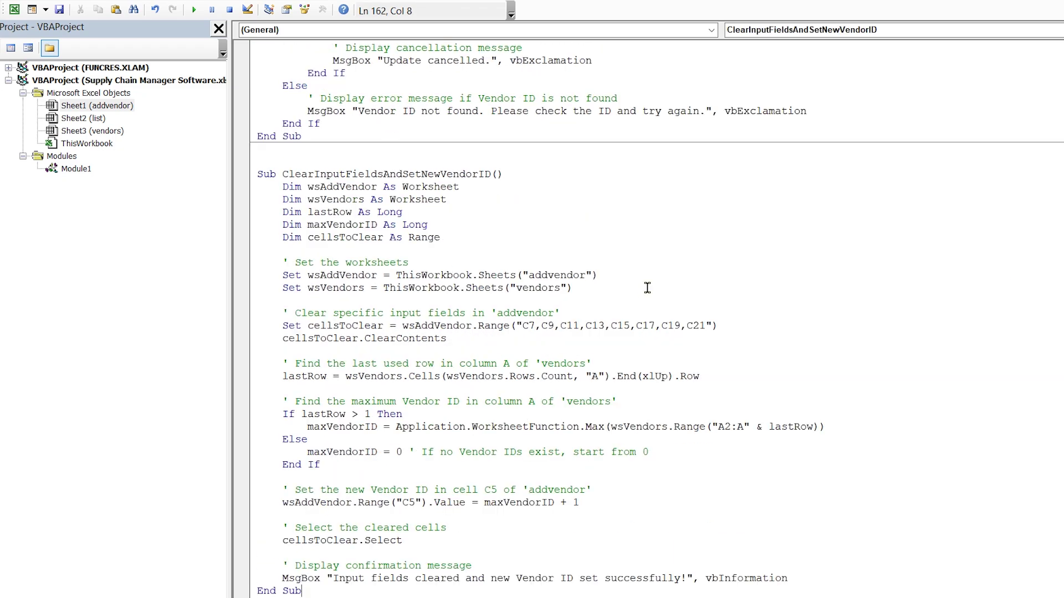
Assign ClearInputFieldsAndSetNewVendorID to the Clear shape
key(alt+F11)
right_click(519, 533)
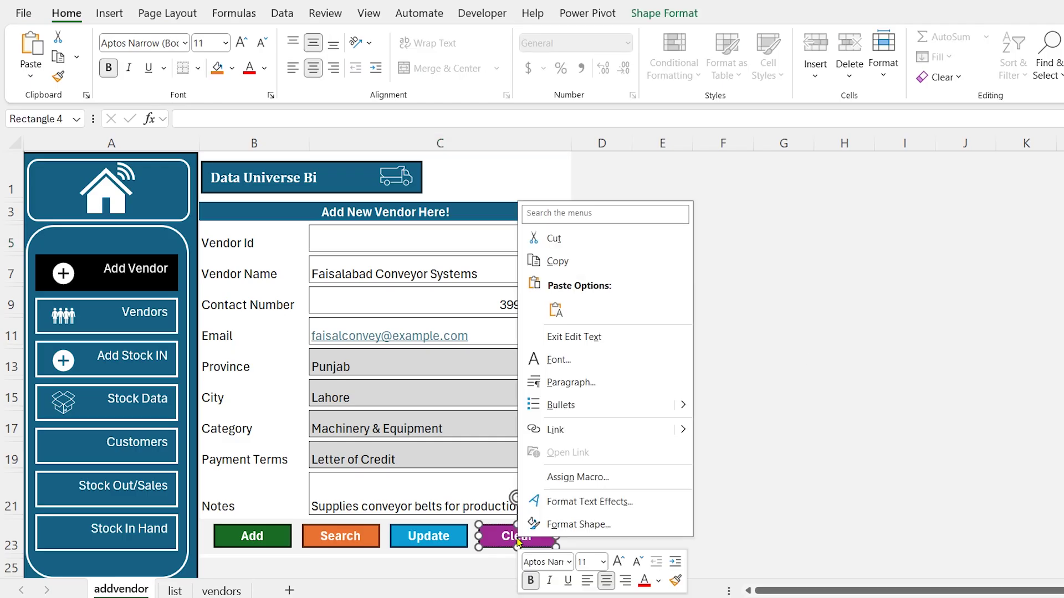
click(655, 485)
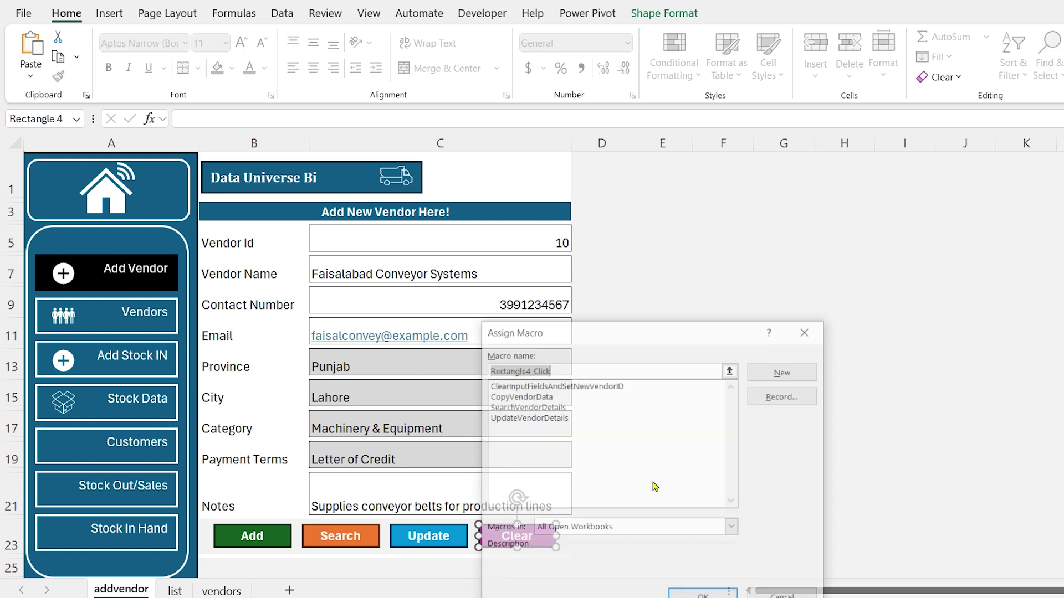
click(538, 387)
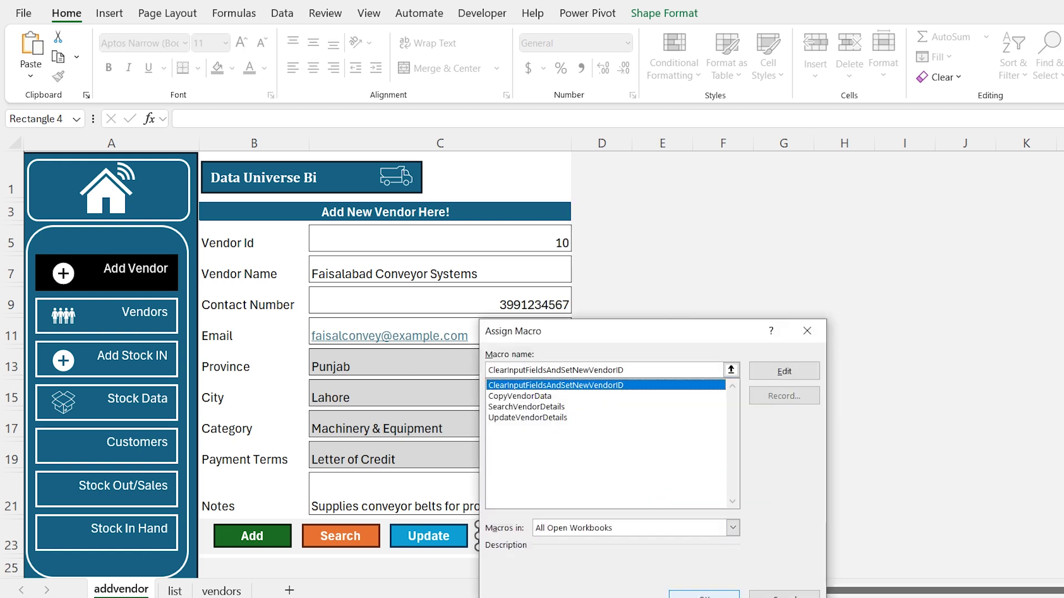
click(703, 594)
Run Clear to empty the vendor form, leaving Vendor Id 20
click(657, 453)
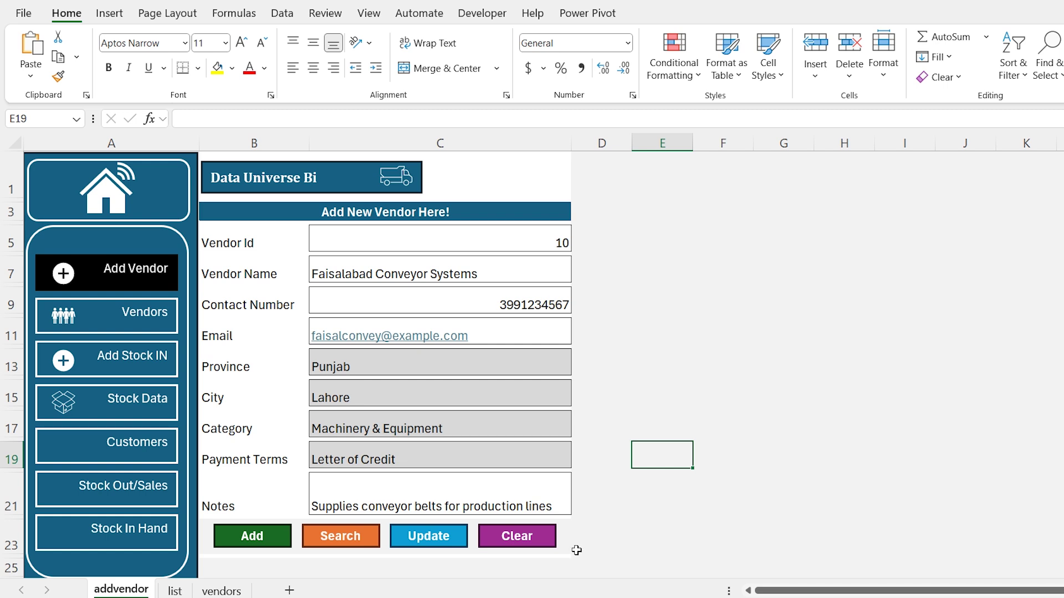
click(530, 536)
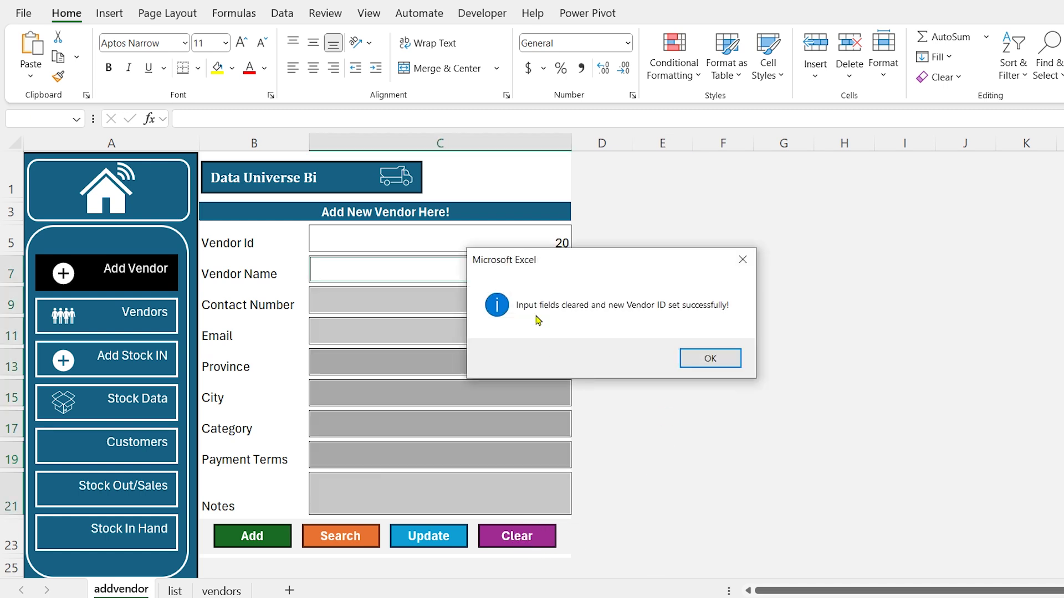
click(709, 350)
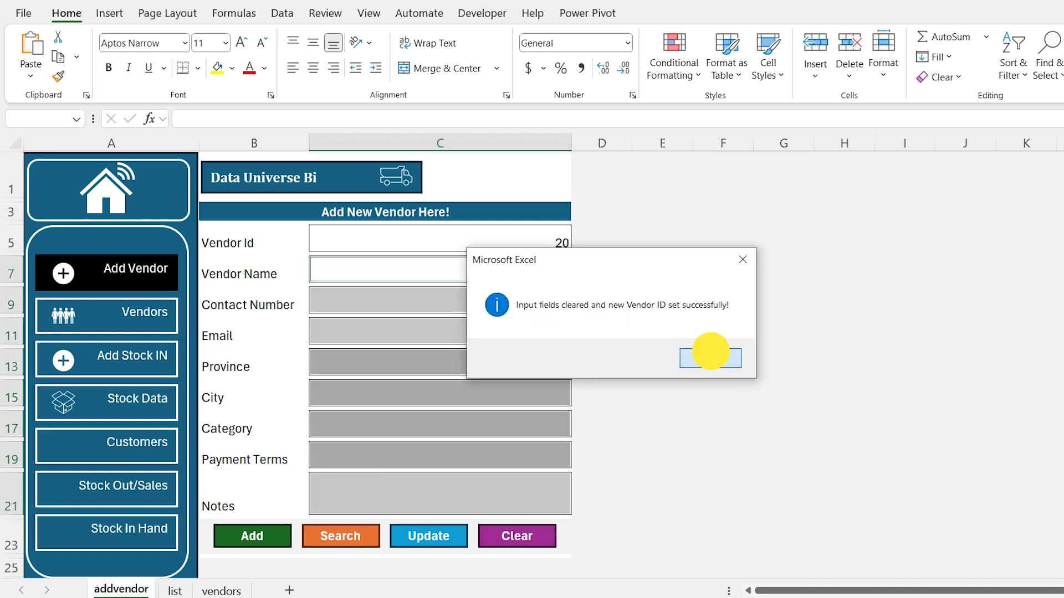